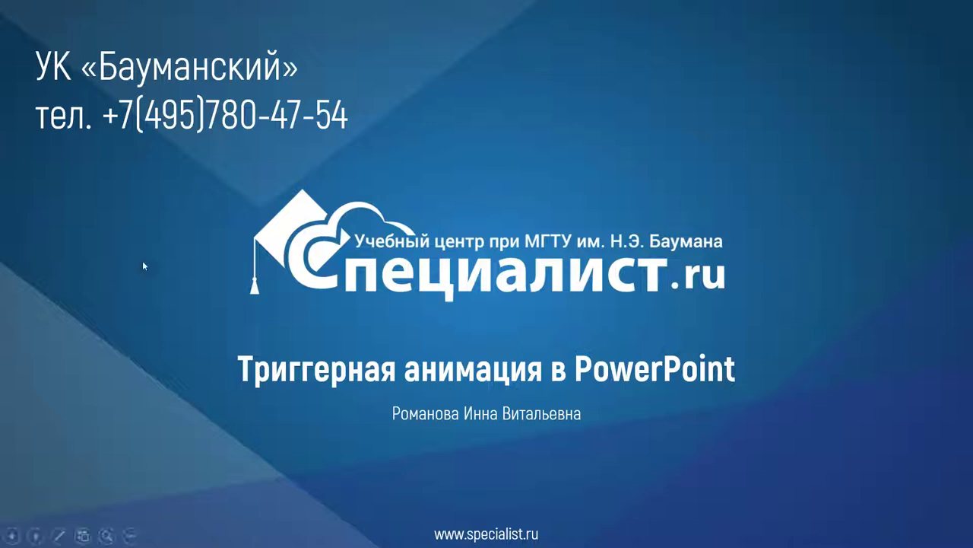
Advance the slideshow past Наши гарантии to the training centre statistics slide.
click(175, 261)
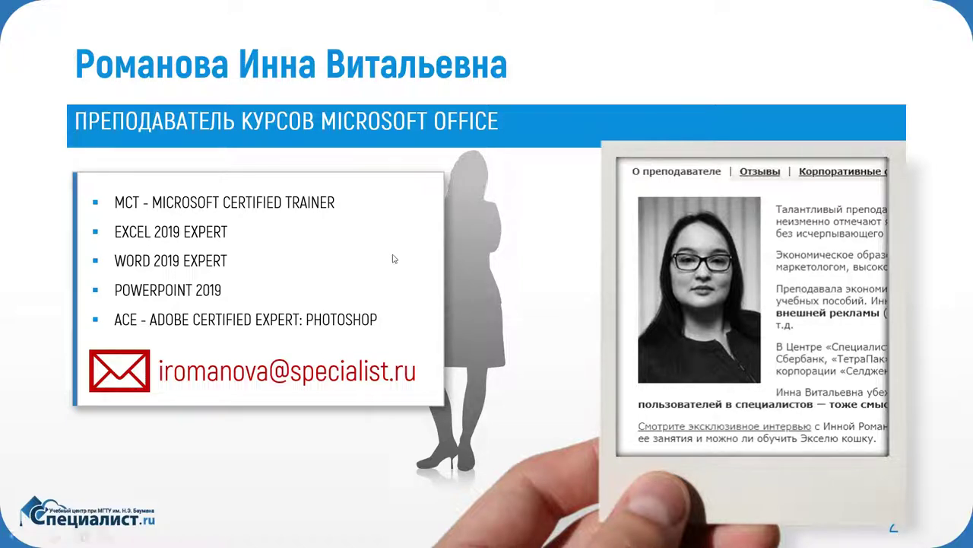
click(471, 258)
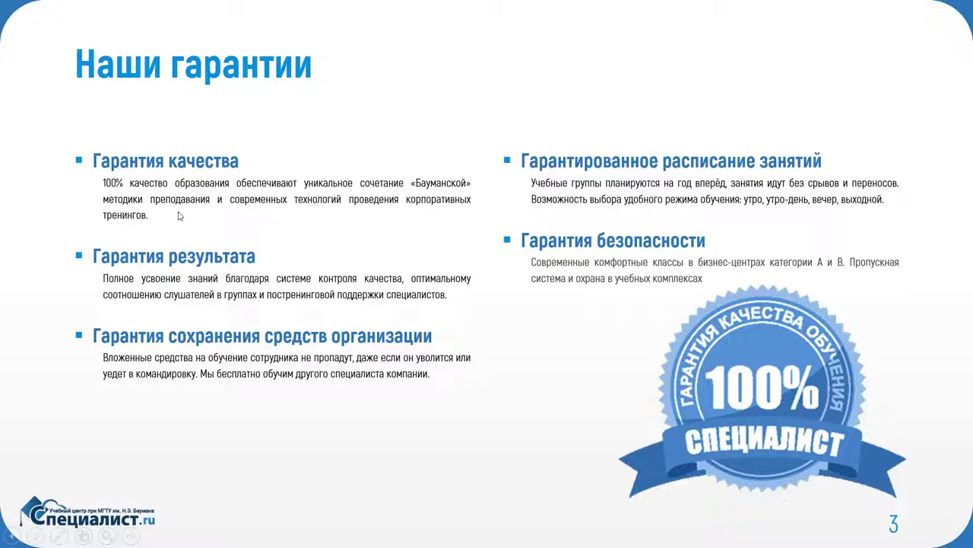
click(318, 242)
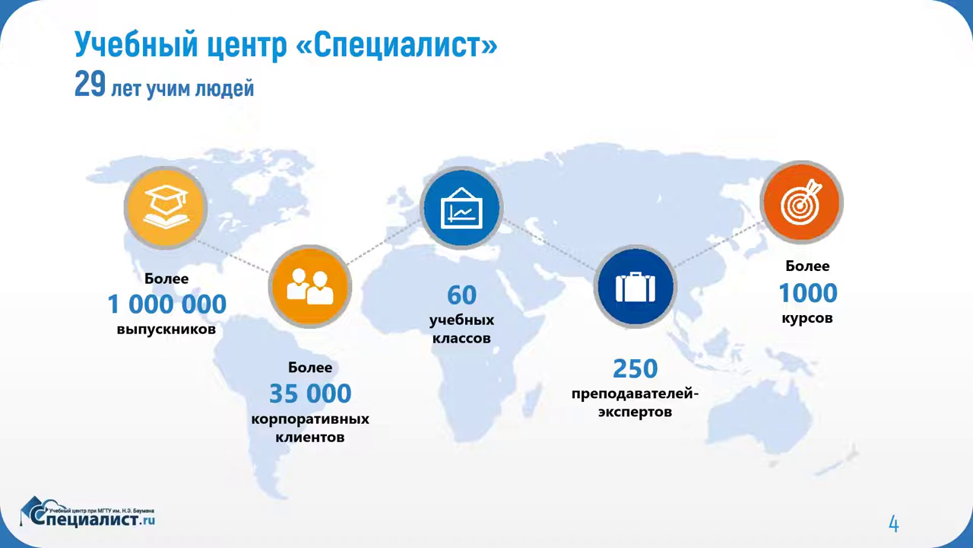
Advance the slideshow one more slide, then minimize PowerPoint to reveal the seminar folder.
key(Right)
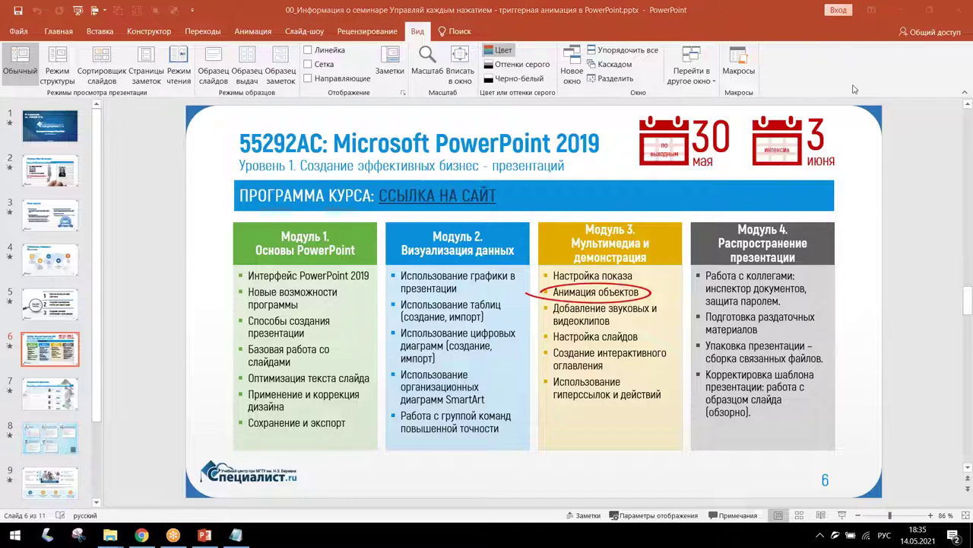
click(900, 15)
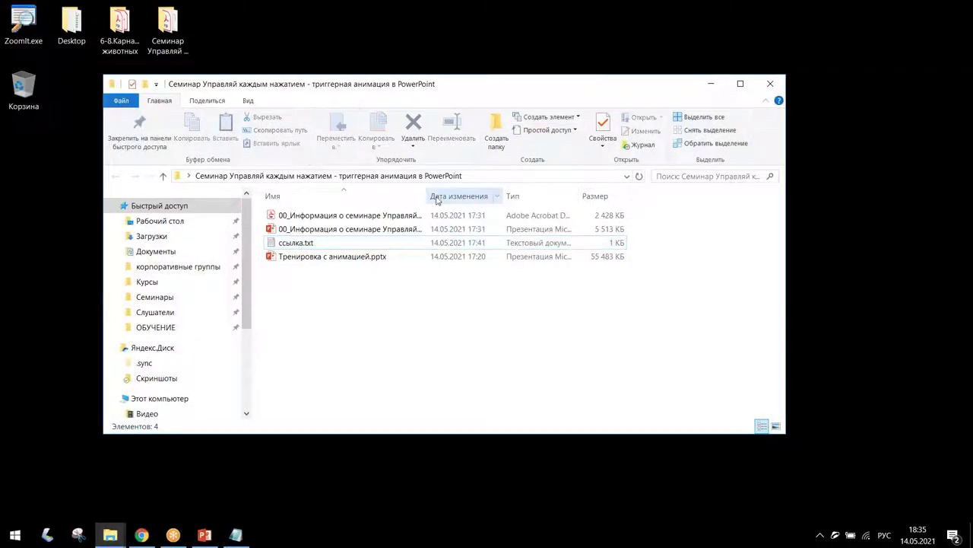
Maximize the folder window and open Тренировка с анимацией.pptx in PowerPoint.
double_click(419, 90)
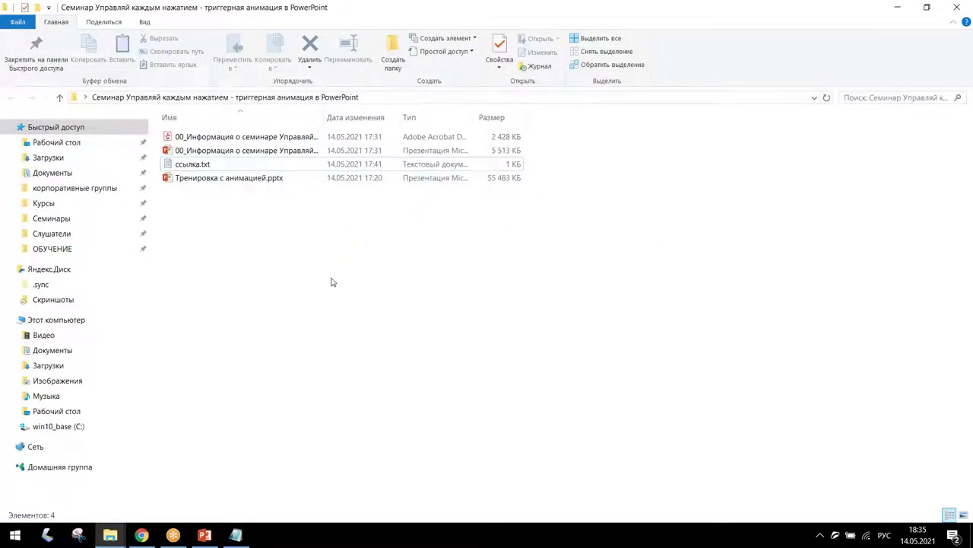
click(227, 186)
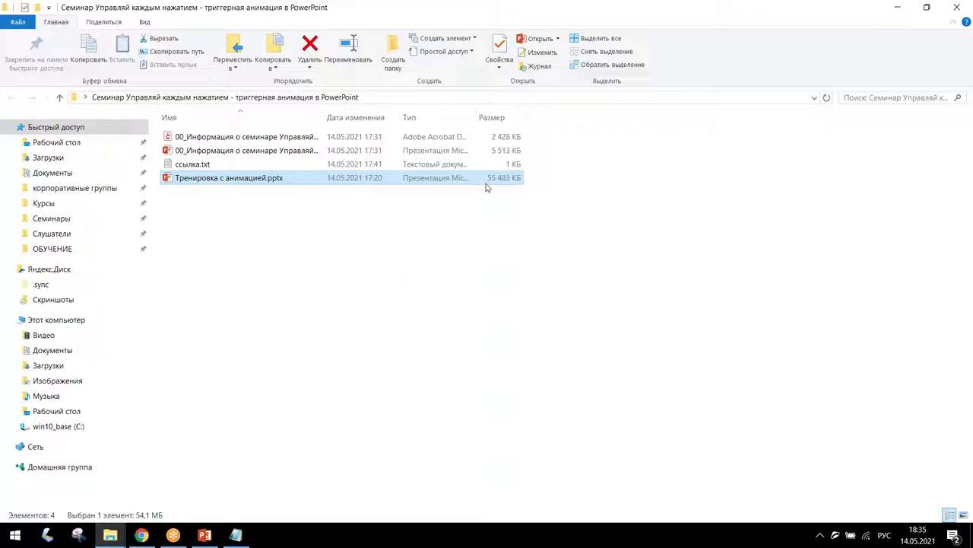
double_click(486, 188)
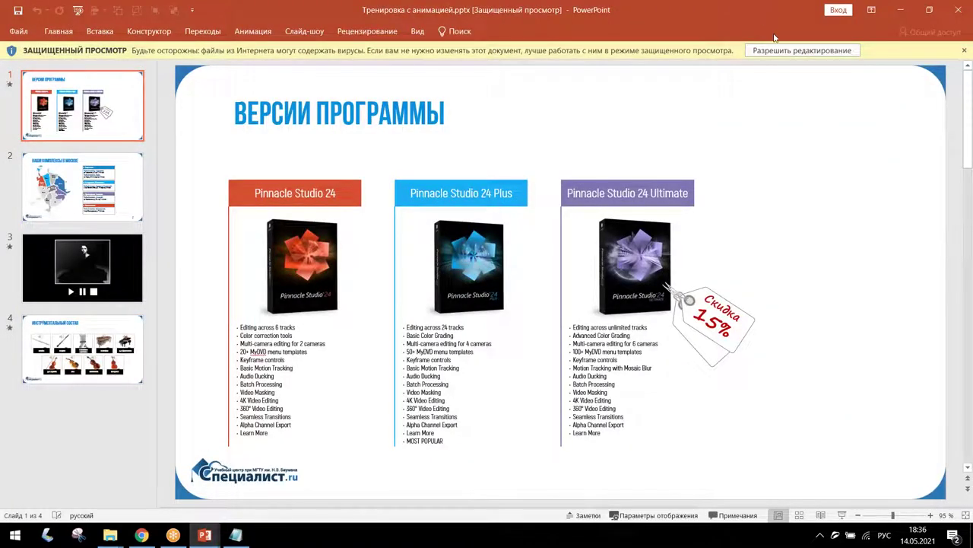
Enable editing, preview slides 2 and 3, then return to slide 1 on the Animations tab.
click(795, 51)
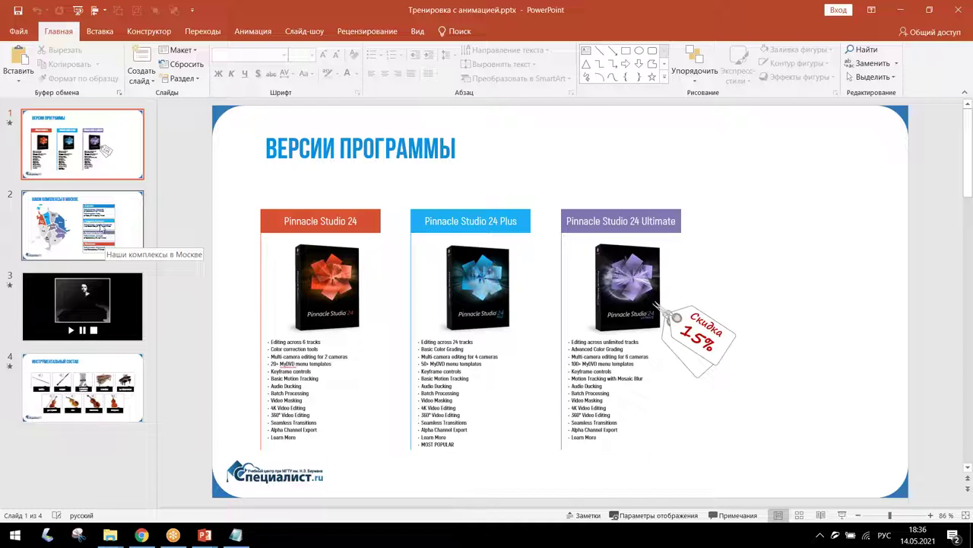
click(94, 233)
click(101, 311)
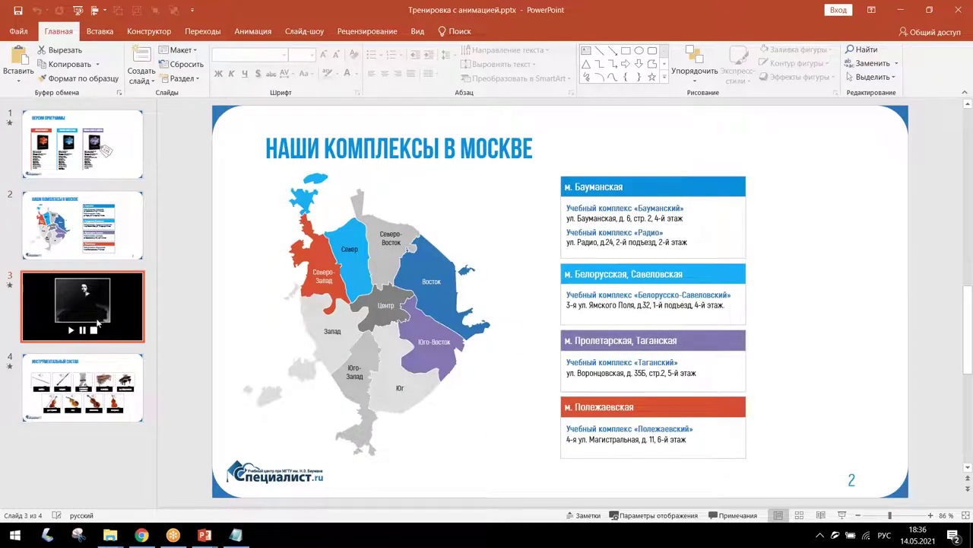
click(95, 158)
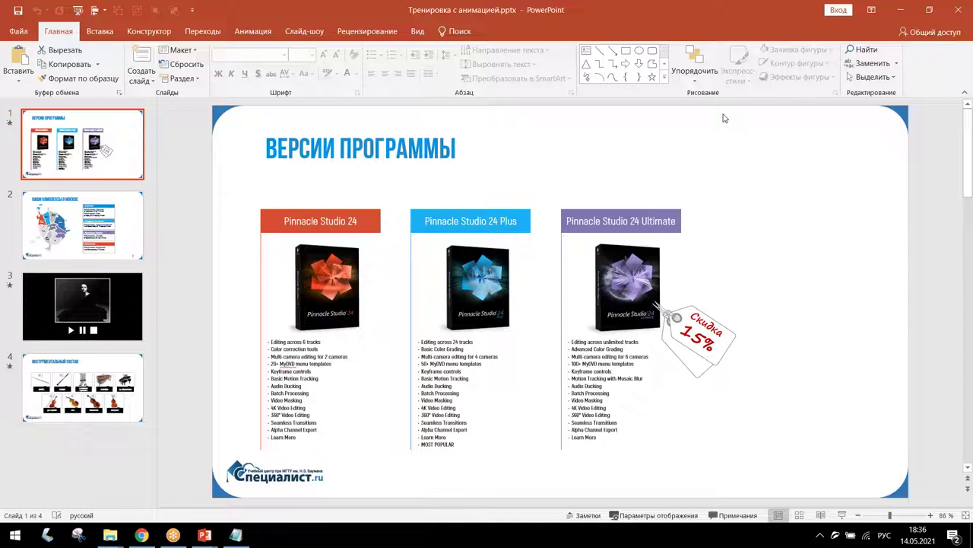
click(253, 31)
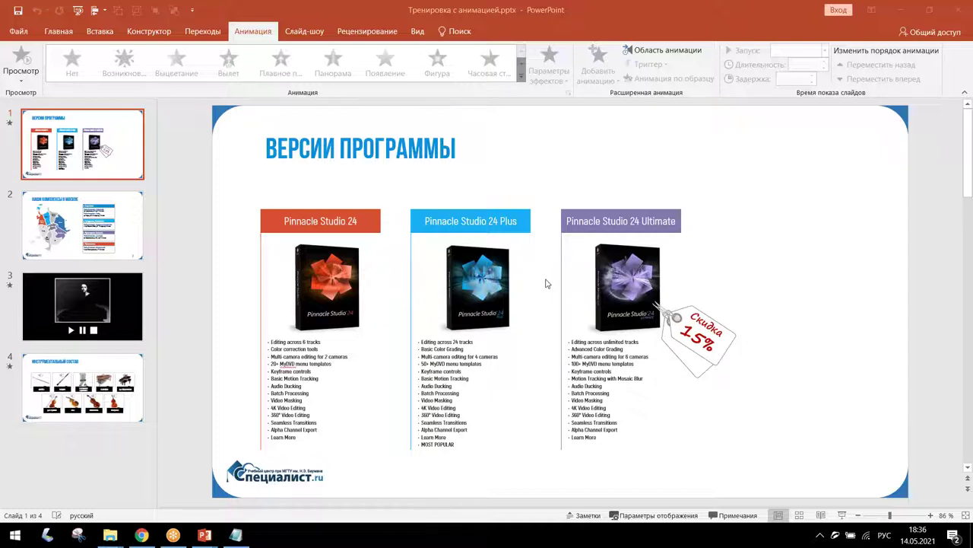
click(332, 280)
click(499, 283)
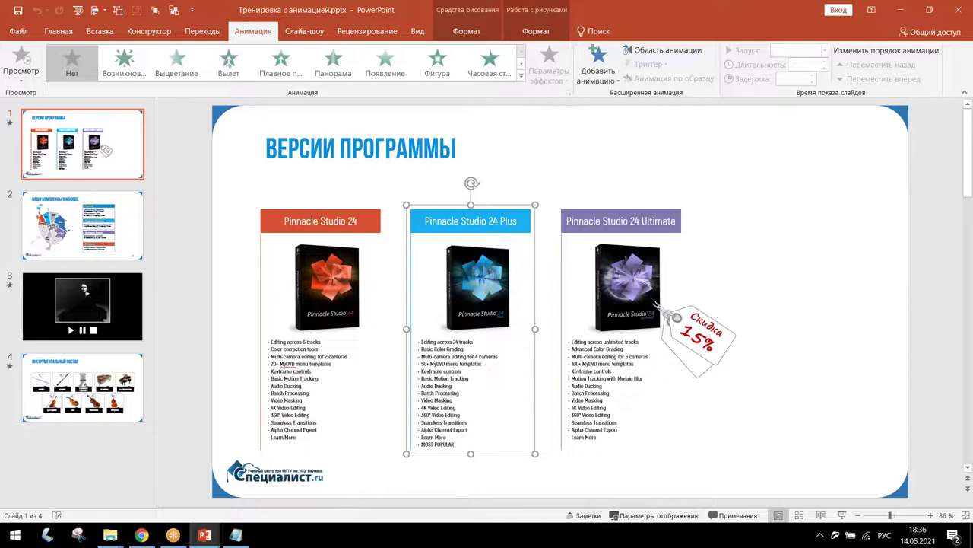
click(594, 266)
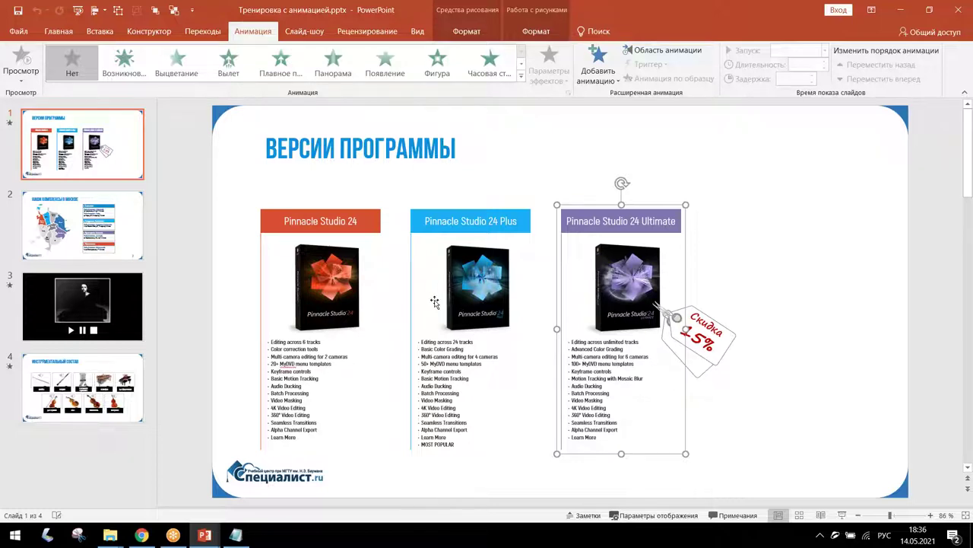
click(332, 280)
click(451, 272)
click(628, 306)
click(721, 336)
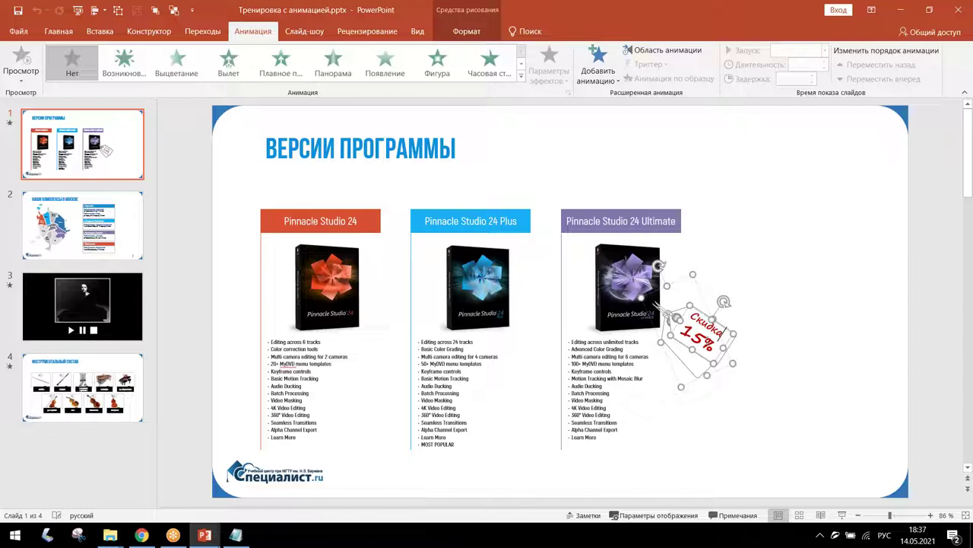
click(808, 255)
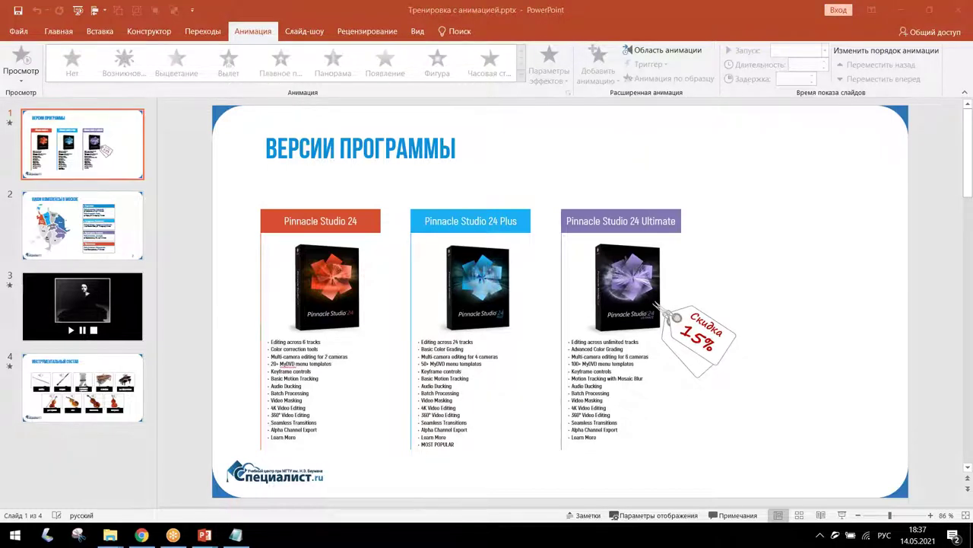
drag(600, 55, 728, 177)
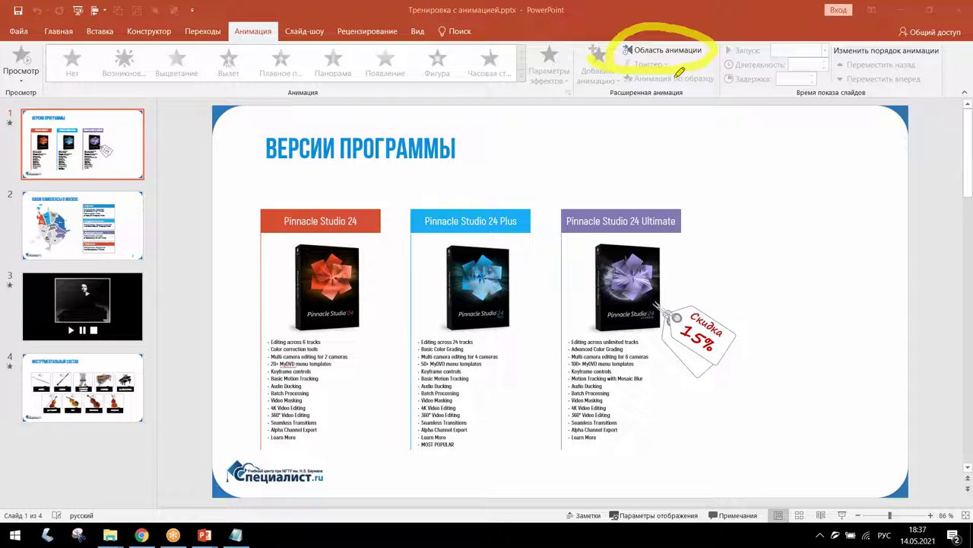
Show the Animation Pane beside slide 1, still empty.
drag(648, 140, 747, 113)
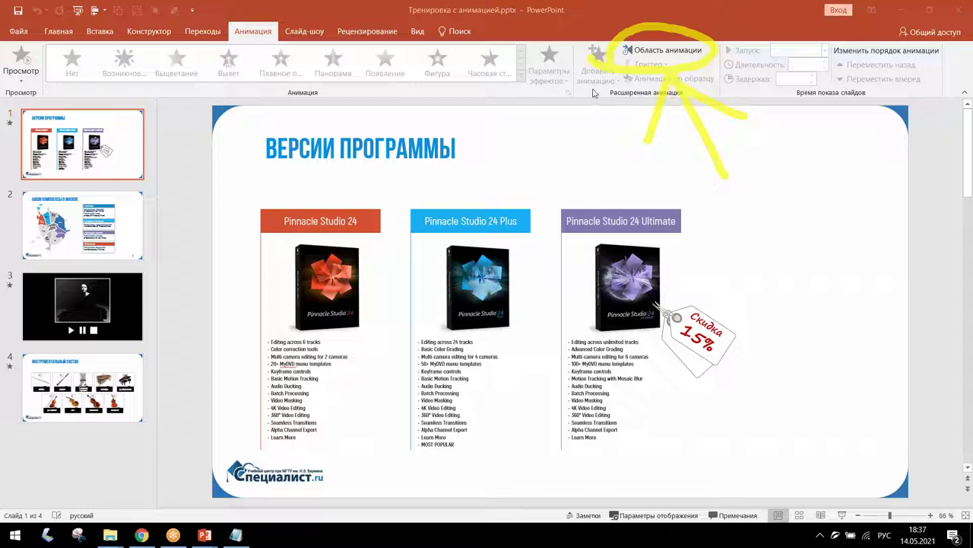
click(669, 52)
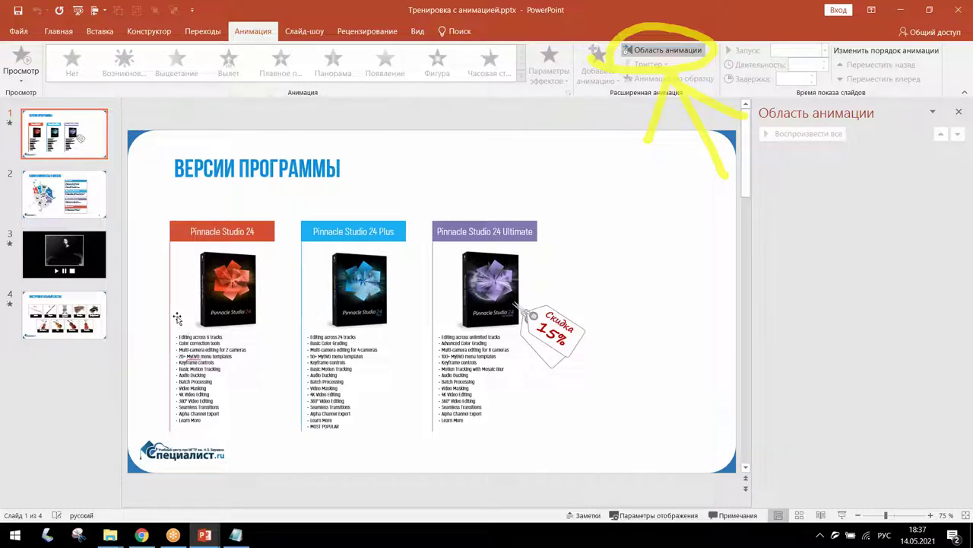
Give the Pinnacle Studio 24 box the Плавное приближение entrance effect.
click(239, 292)
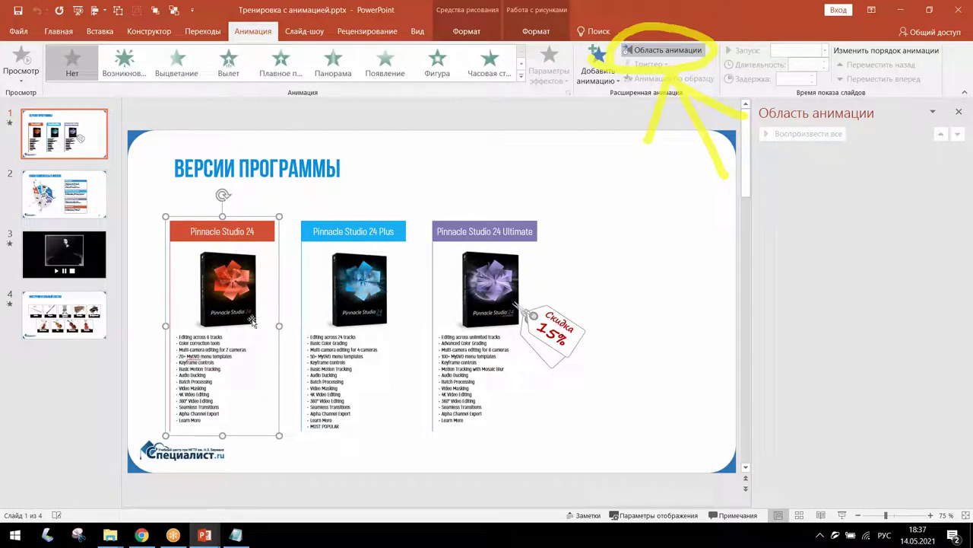
click(567, 241)
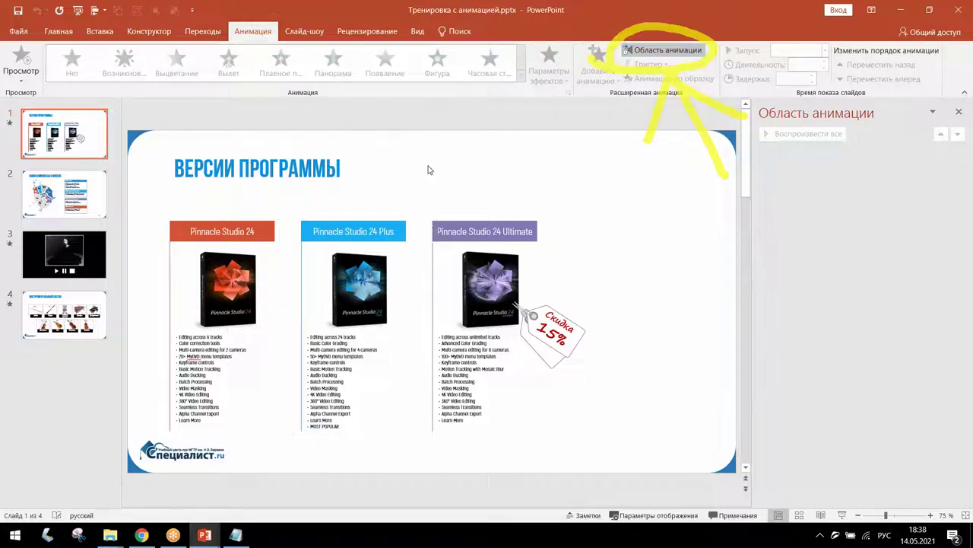
click(220, 275)
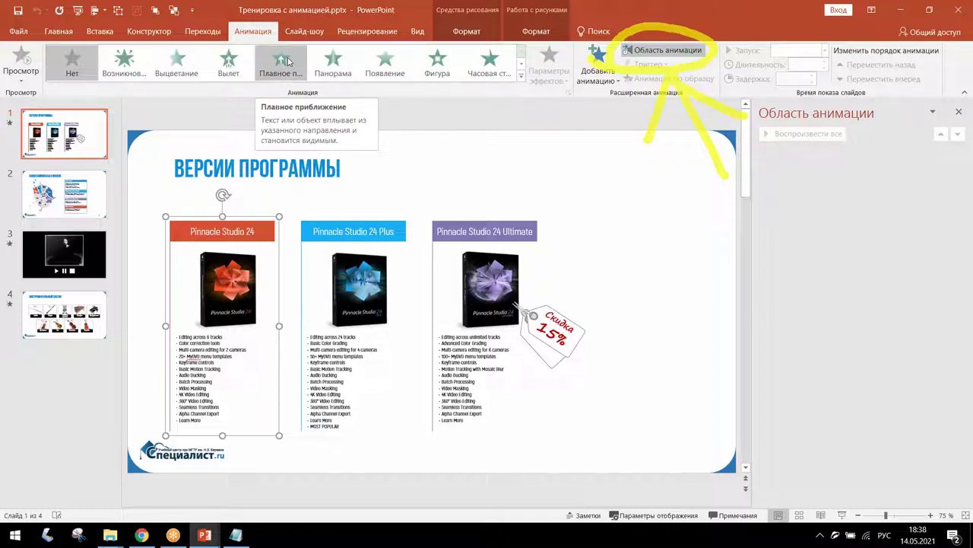
click(521, 76)
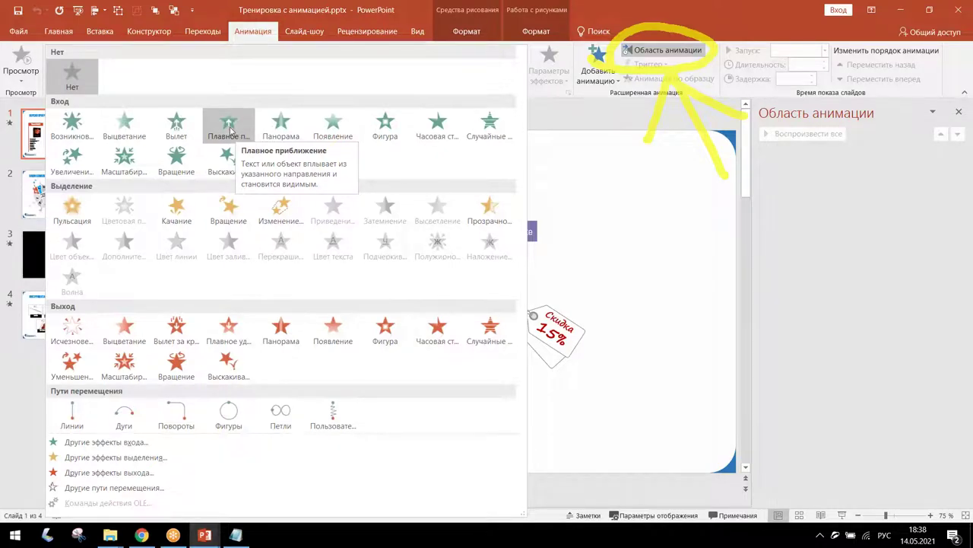
click(231, 131)
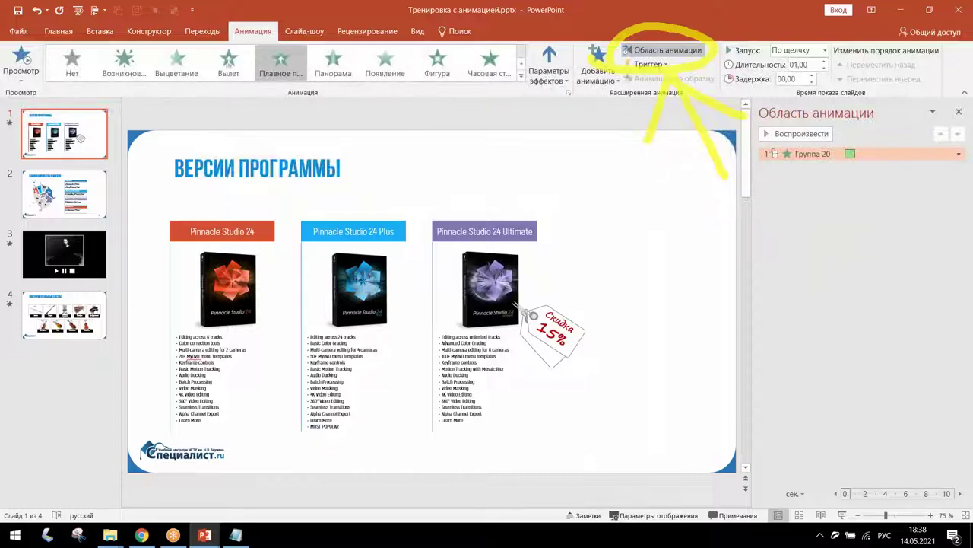
drag(767, 183, 846, 181)
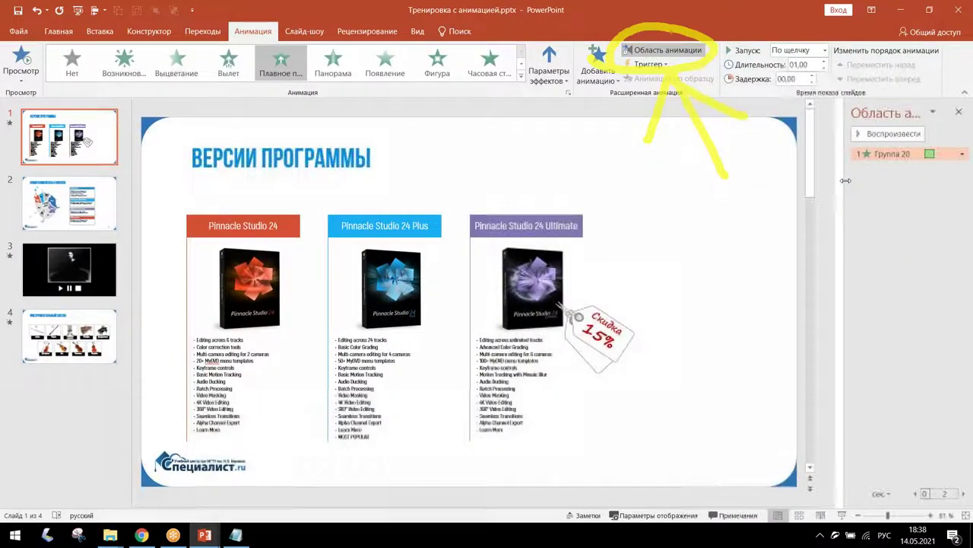
drag(845, 181, 745, 182)
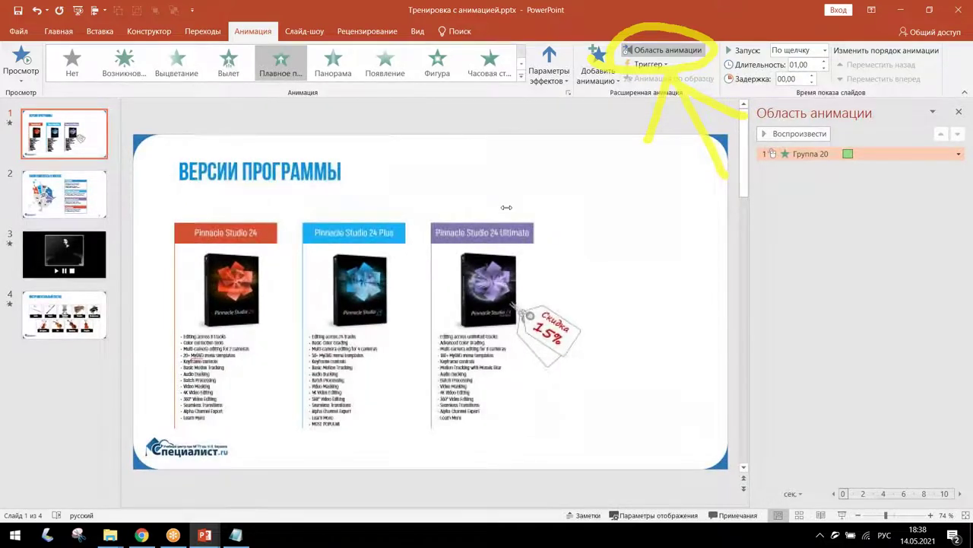
Apply the same smooth entrance effect to the Pinnacle Studio 24 Plus and Ultimate cards.
click(336, 281)
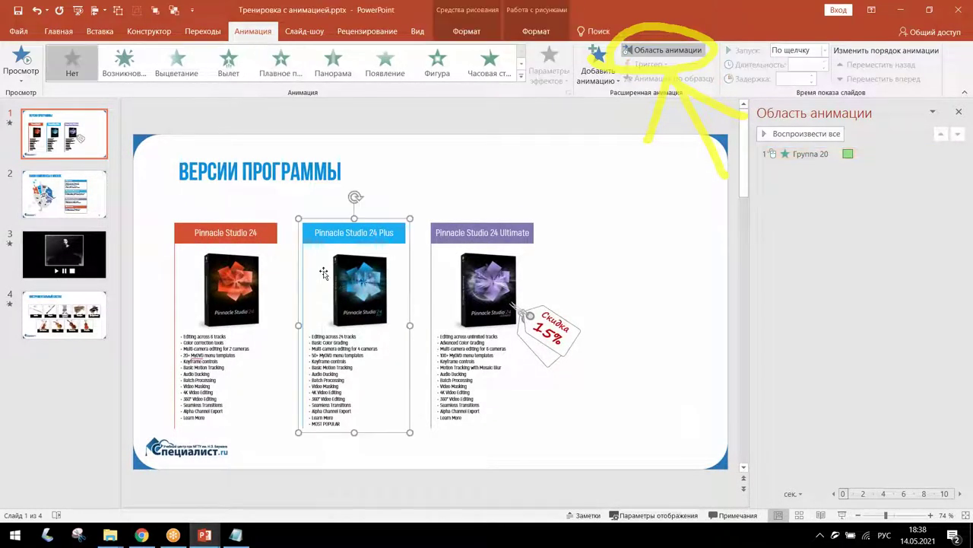
click(281, 61)
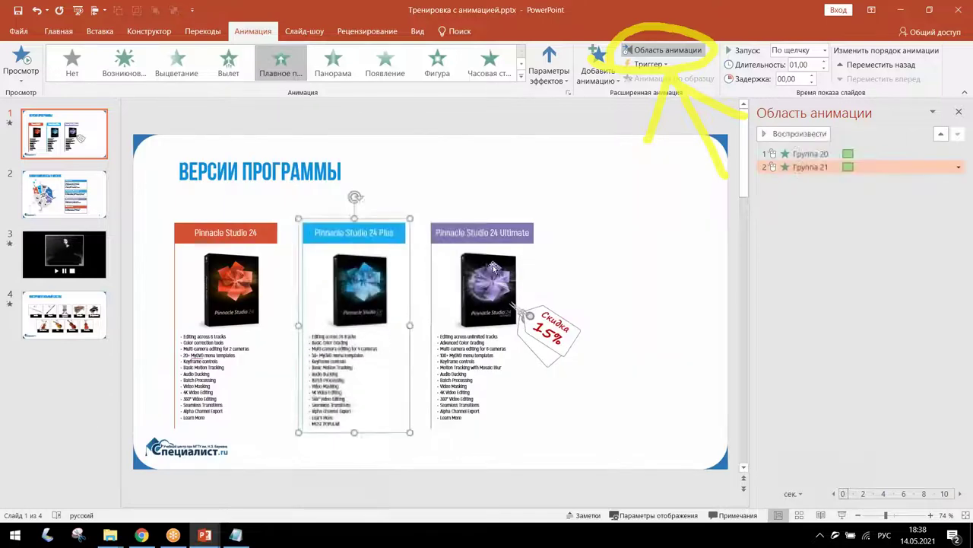
click(493, 267)
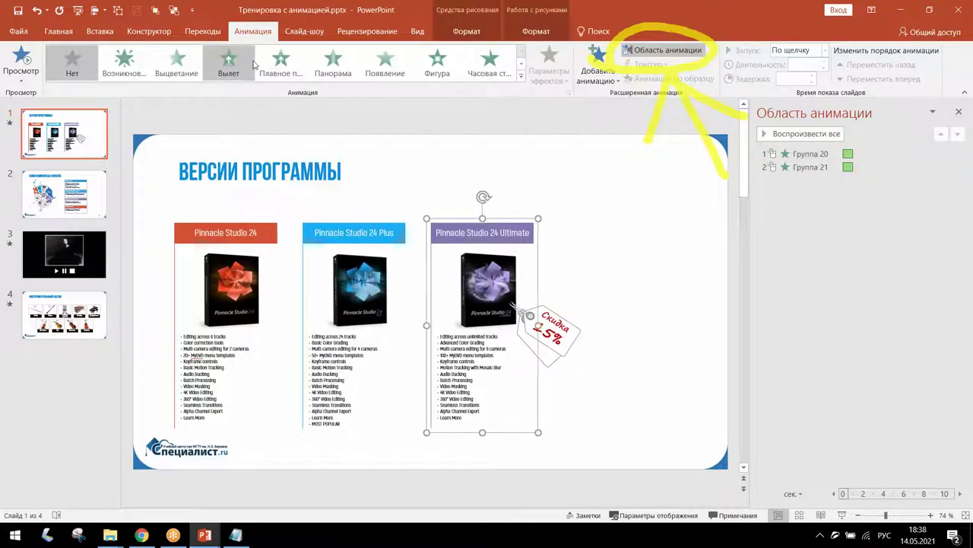
click(281, 61)
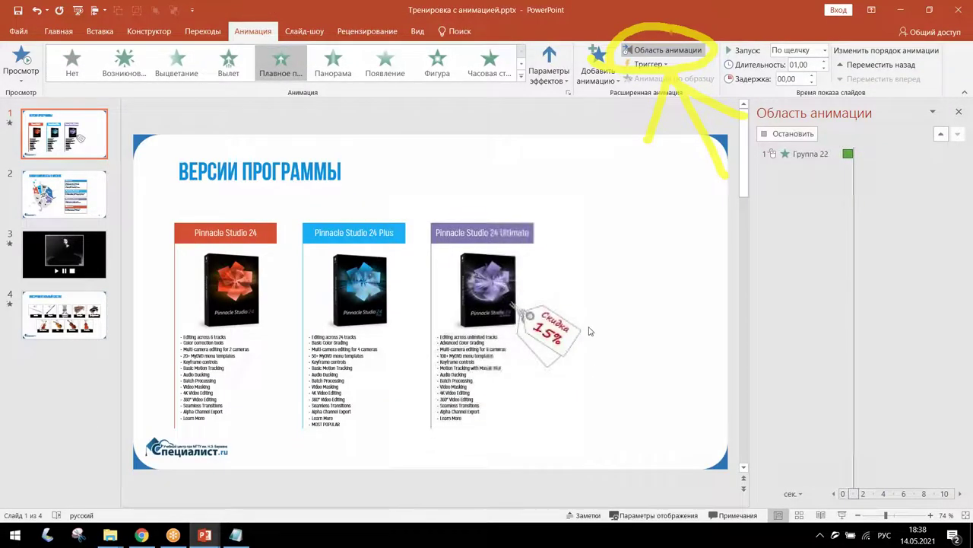
Check the Группа 20, 21 and 22 entries in the animation list.
key(ctrl+a)
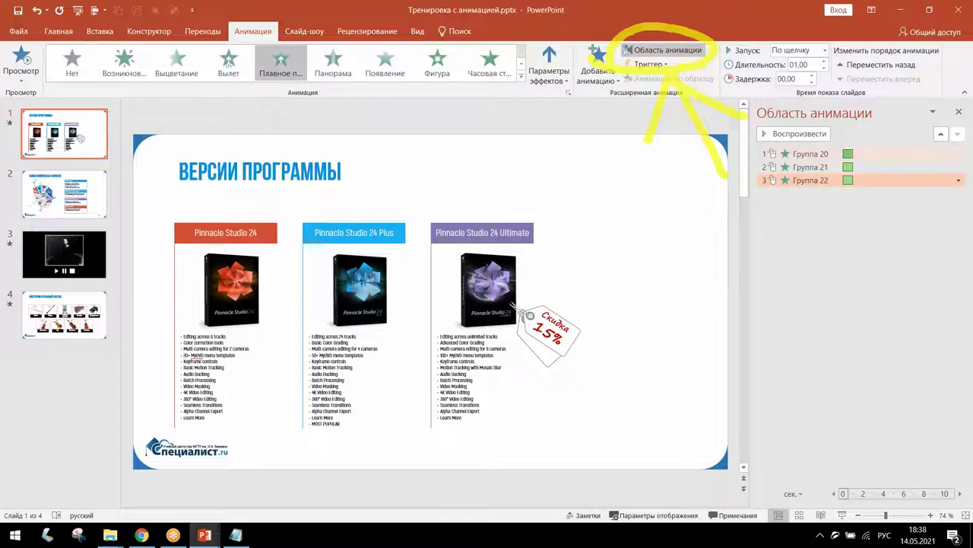
click(808, 154)
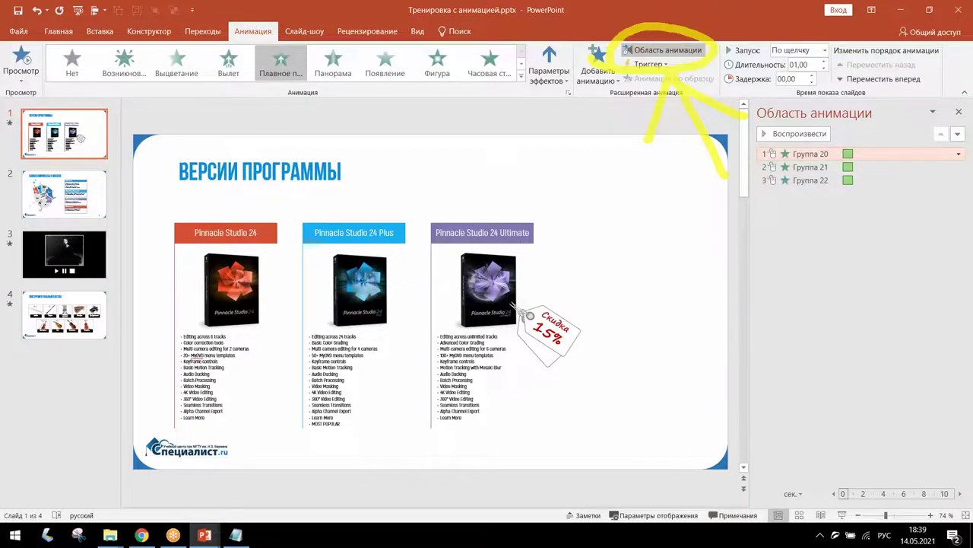
click(808, 169)
click(805, 180)
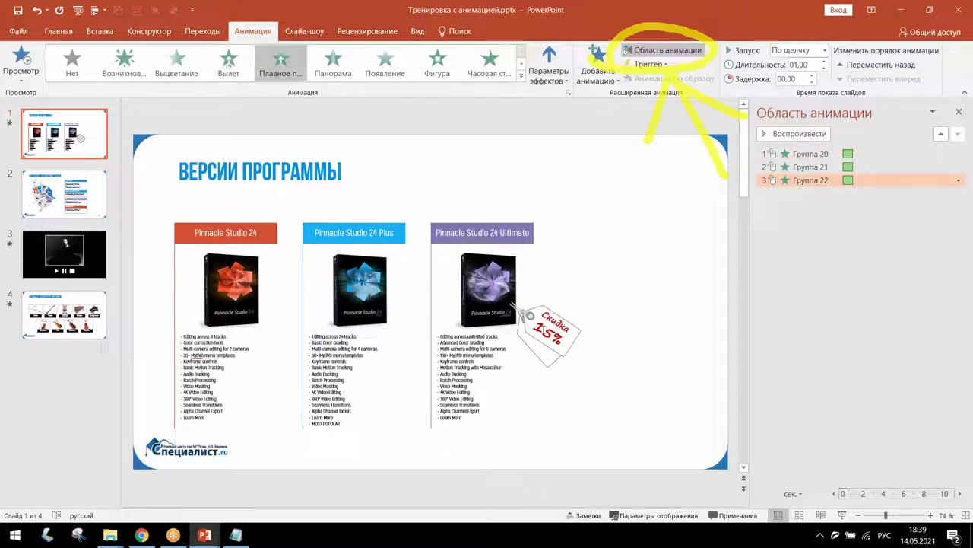
click(547, 331)
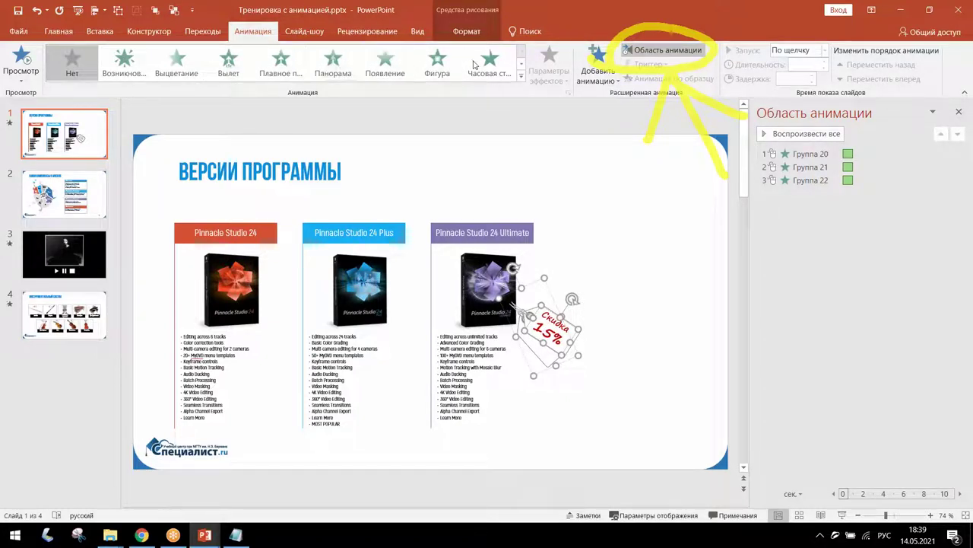
Apply the Масштабирование entrance effect to the Скидка 15% tag and select its entry.
click(521, 76)
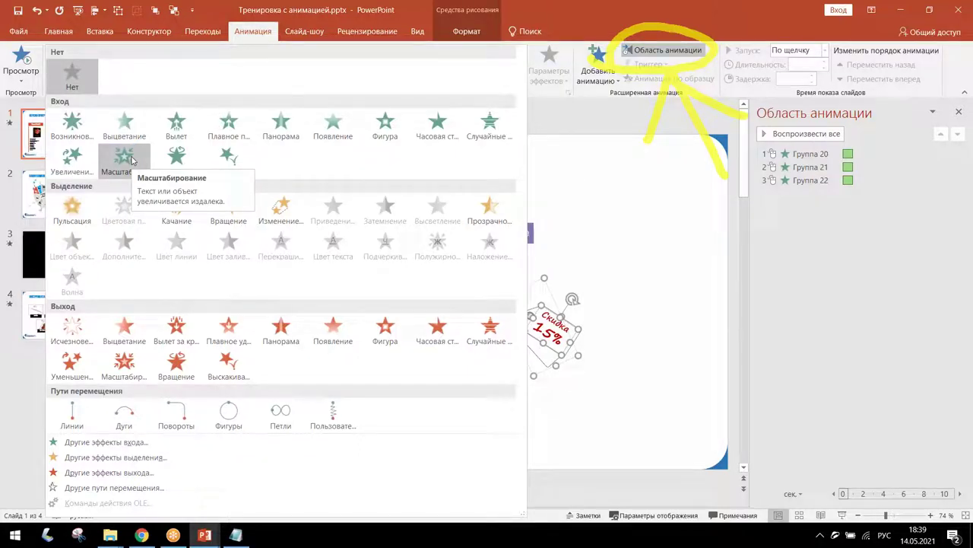
click(126, 158)
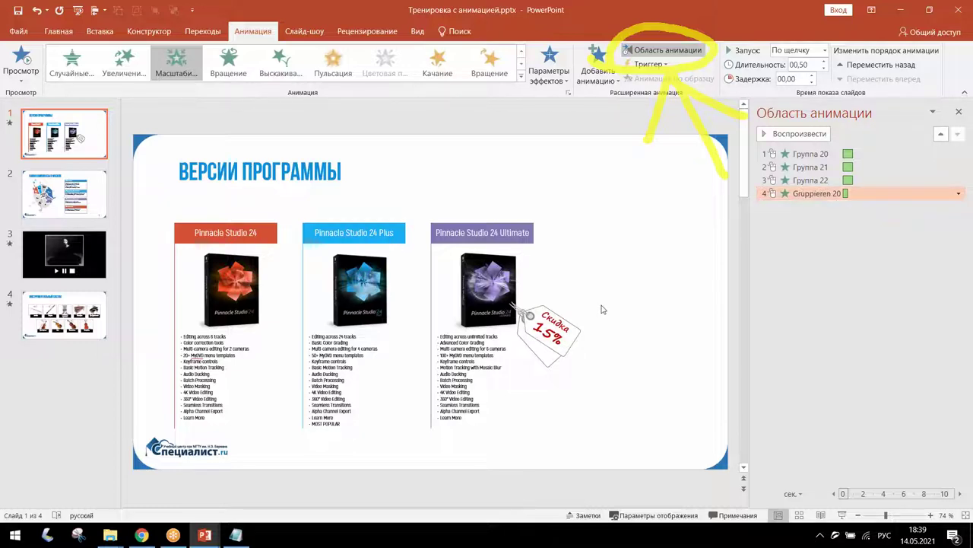
click(817, 193)
scroll(347, 280, up, 5)
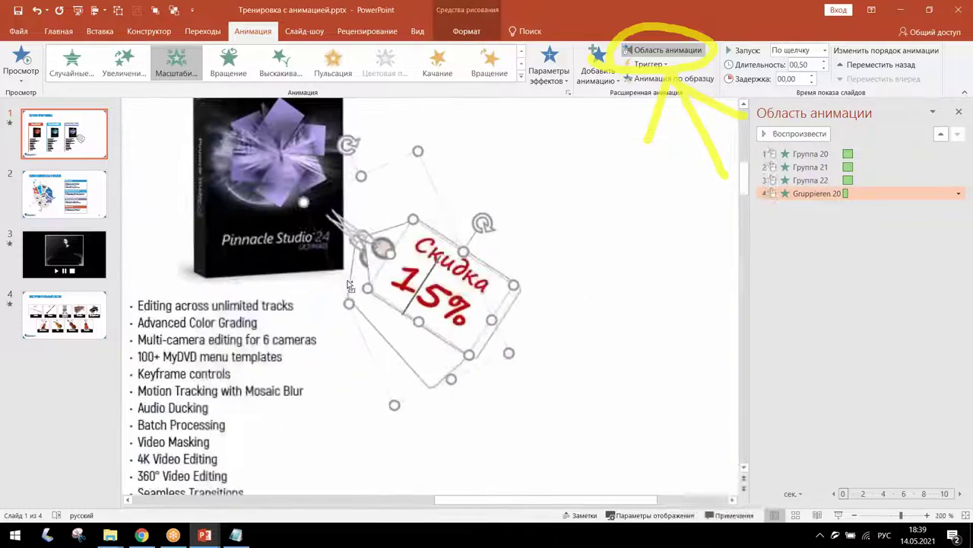
scroll(347, 259, up, 5)
scroll(365, 266, up, 3)
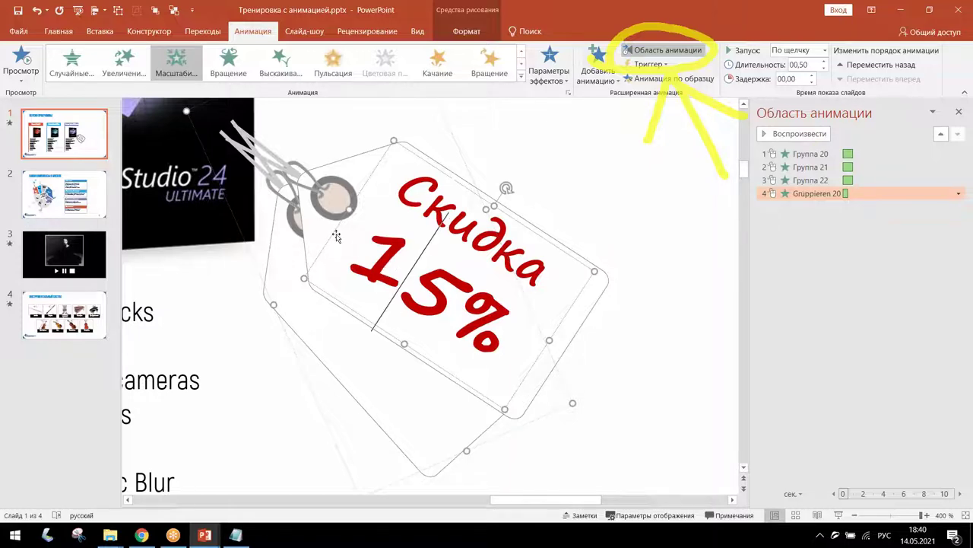
ctrl+scroll(336, 235, down, 10)
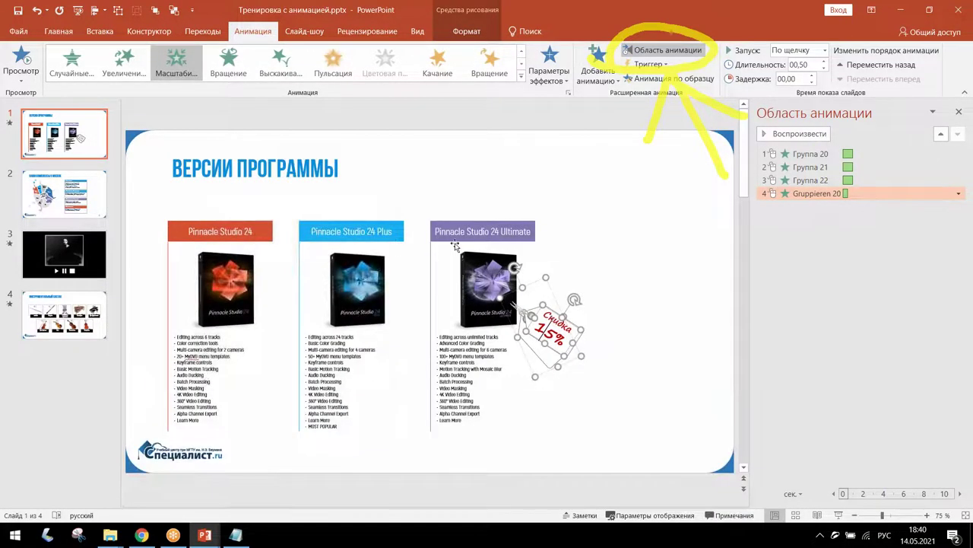
click(658, 244)
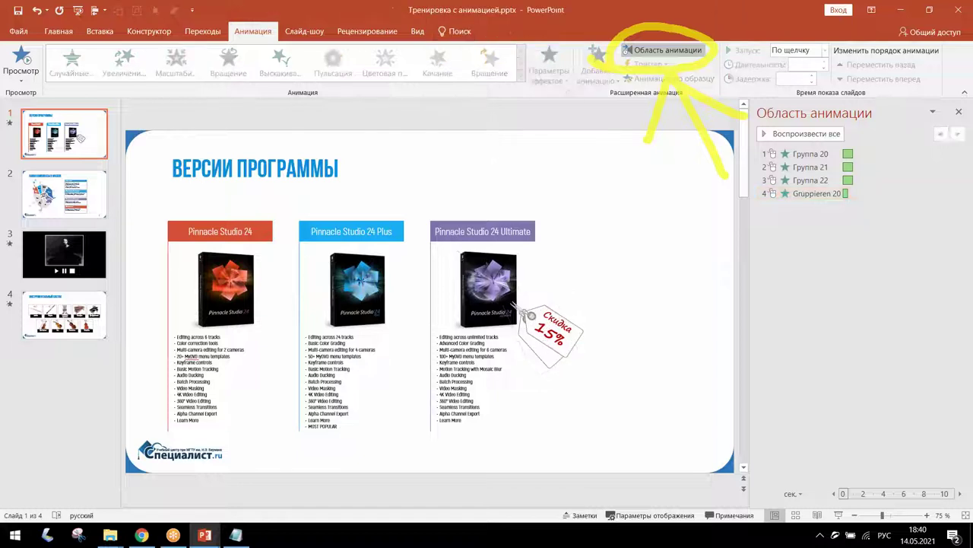
click(813, 180)
click(812, 167)
click(815, 154)
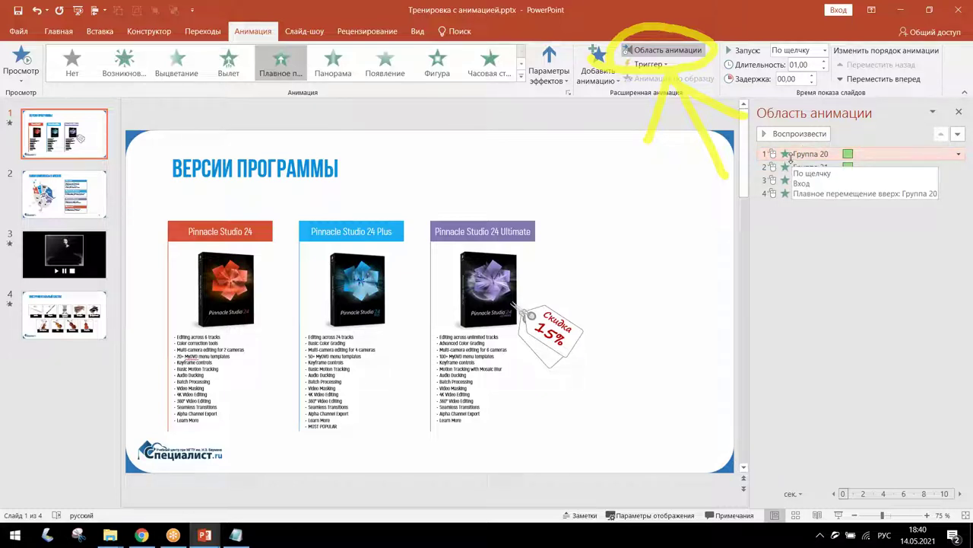
click(814, 155)
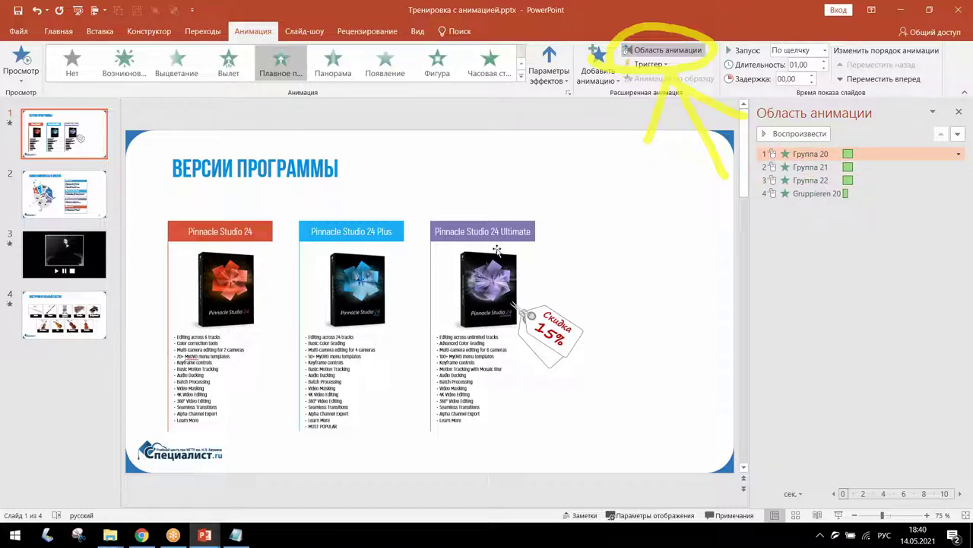
click(535, 325)
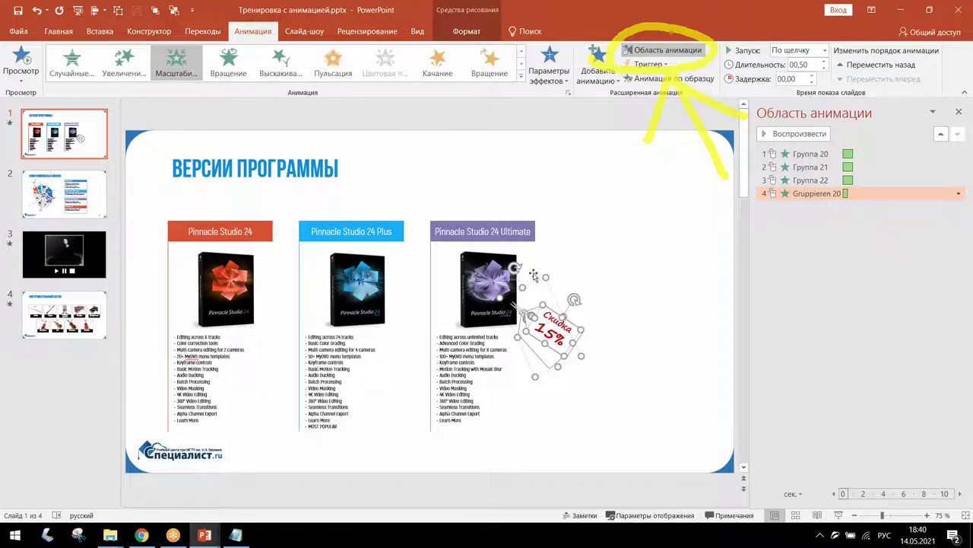
click(495, 289)
click(351, 286)
click(218, 277)
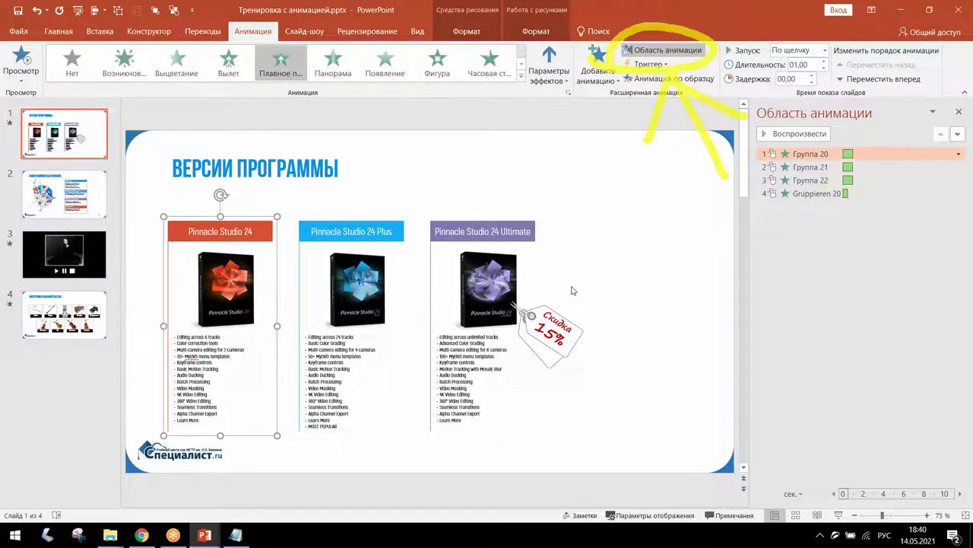
click(464, 278)
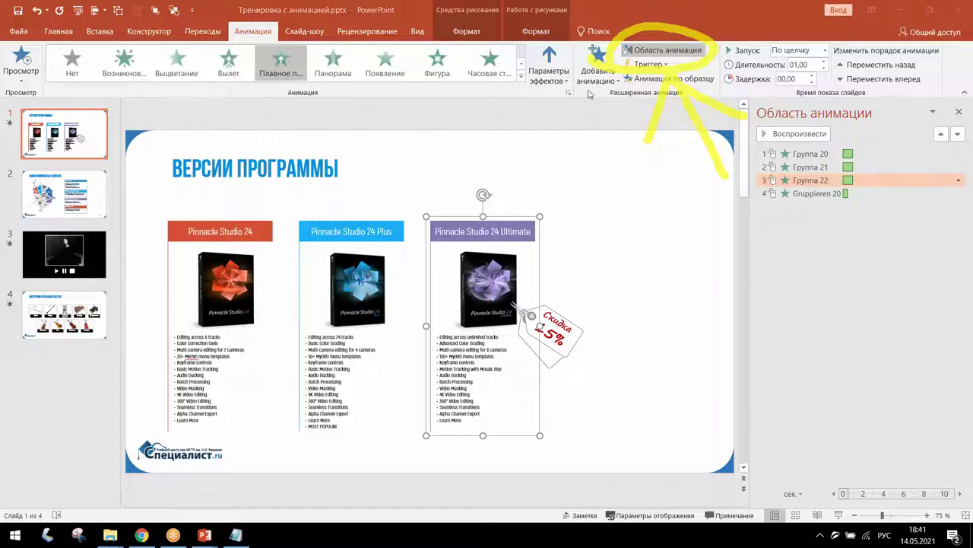
Show the Selection Pane from Home > Arrange, listing every object on slide 1.
click(48, 32)
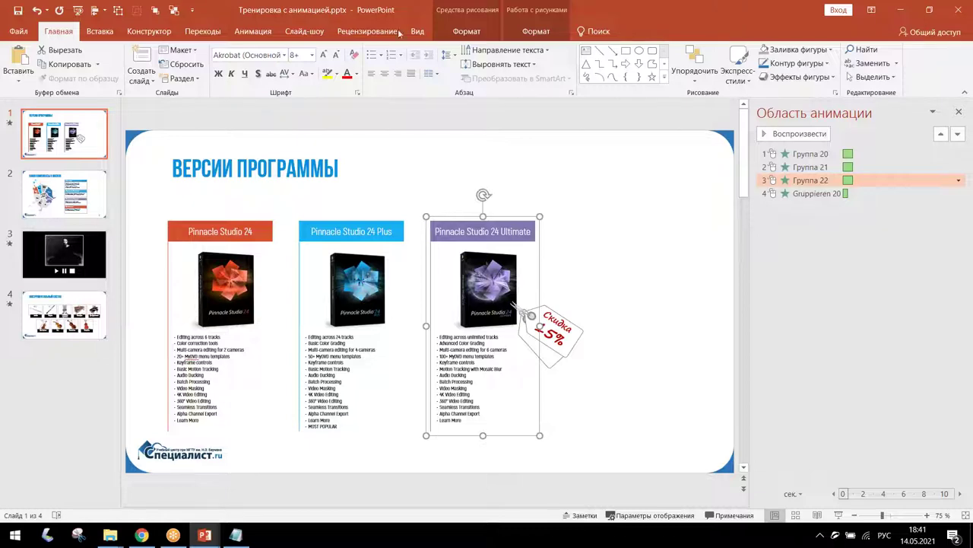
click(560, 34)
click(553, 34)
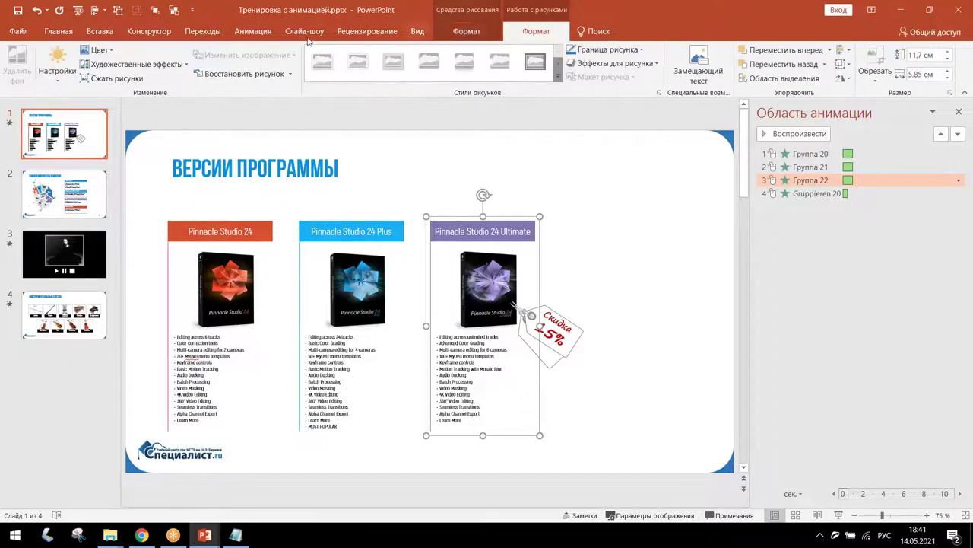
click(56, 32)
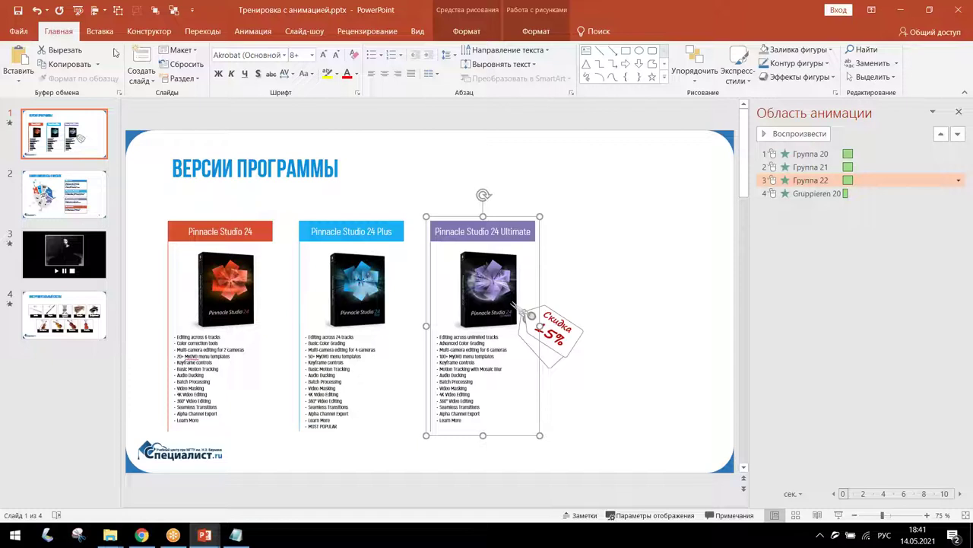
click(696, 74)
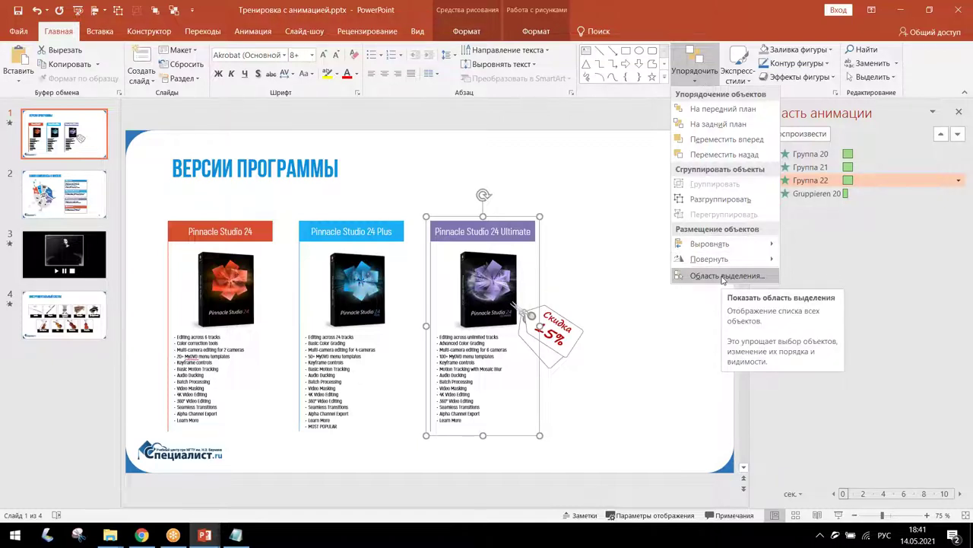
click(722, 276)
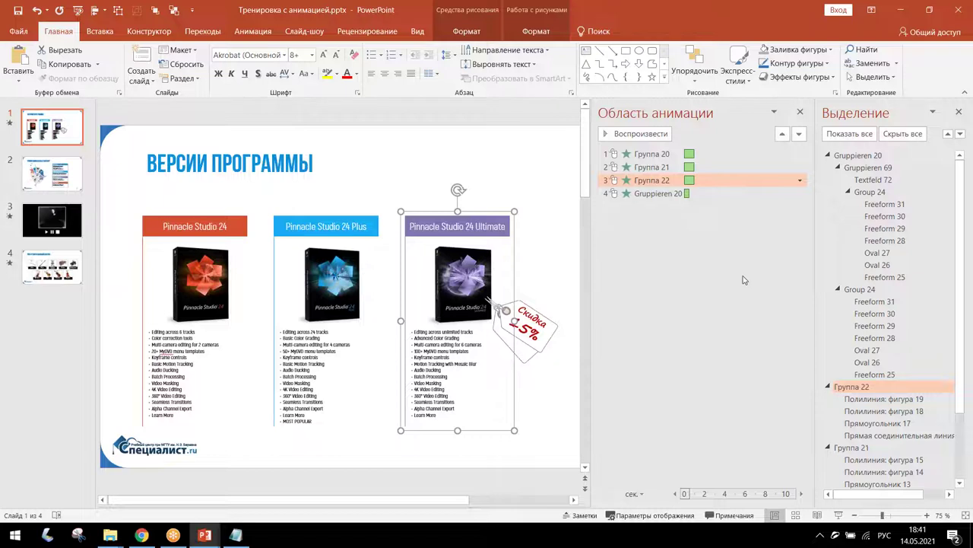
click(837, 289)
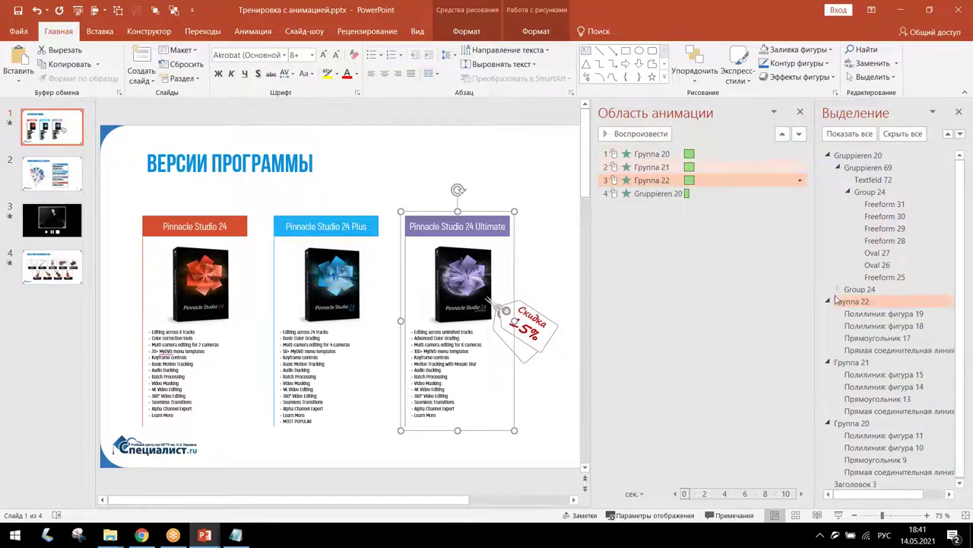
click(828, 302)
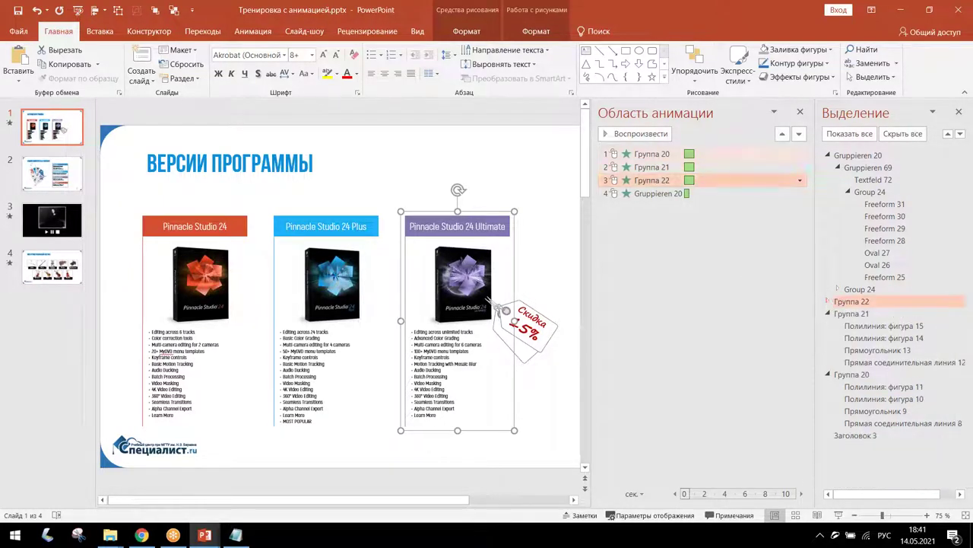
click(829, 155)
click(829, 180)
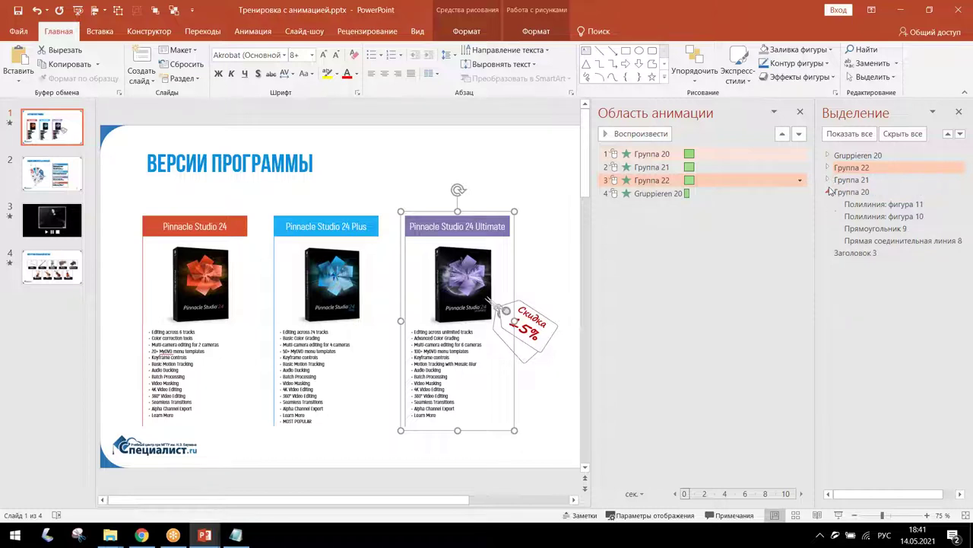
click(828, 192)
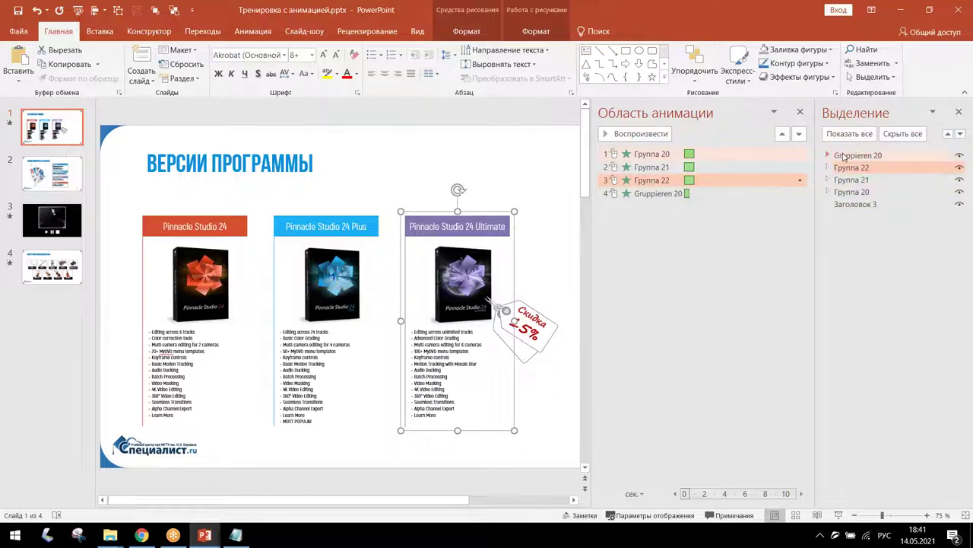
click(882, 156)
click(857, 168)
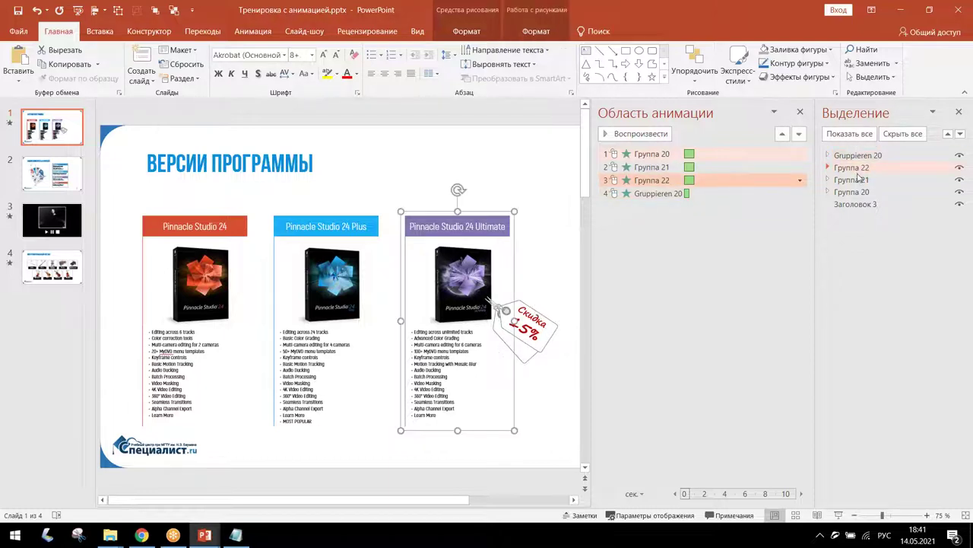
click(853, 180)
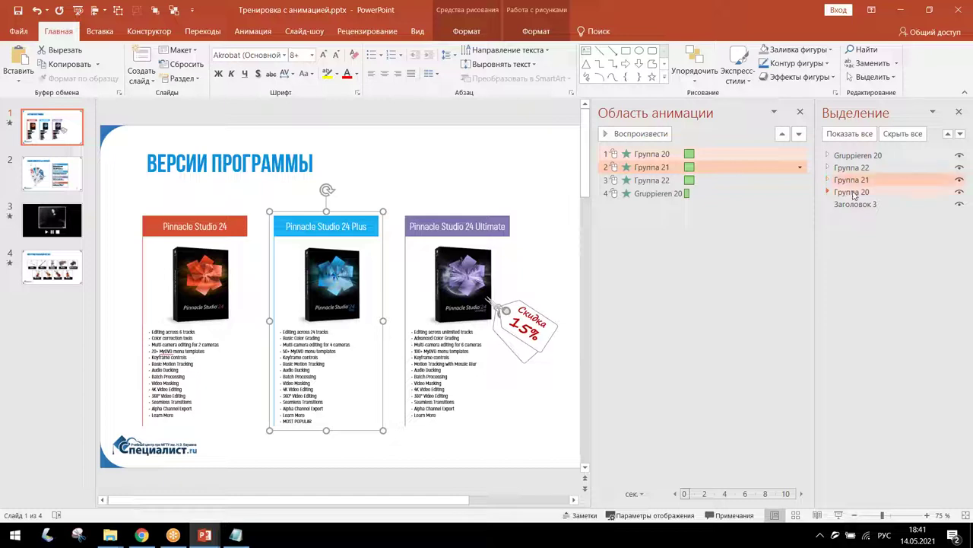
click(853, 191)
click(855, 203)
click(852, 192)
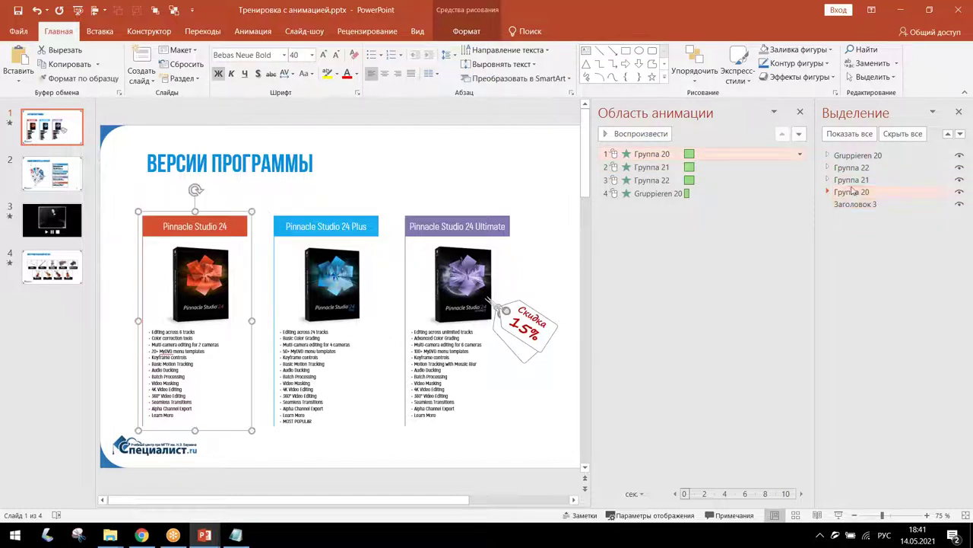
click(852, 181)
click(851, 156)
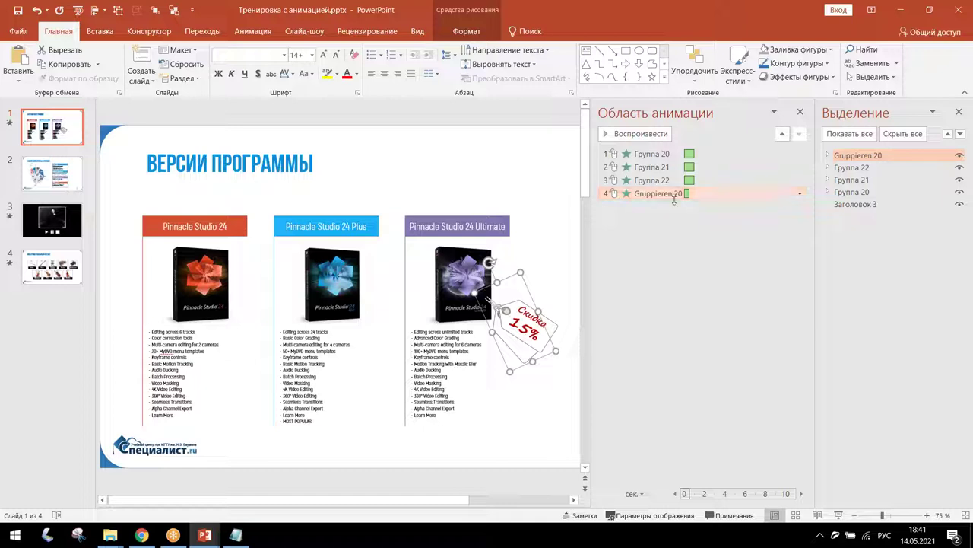
click(851, 167)
click(851, 179)
click(851, 192)
click(852, 203)
click(851, 191)
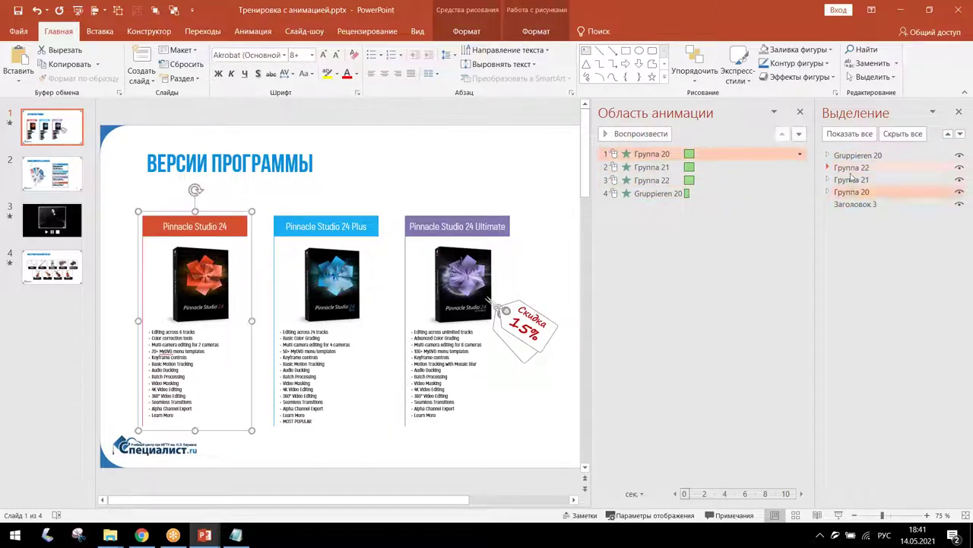
click(851, 167)
click(852, 155)
ctrl+click(853, 192)
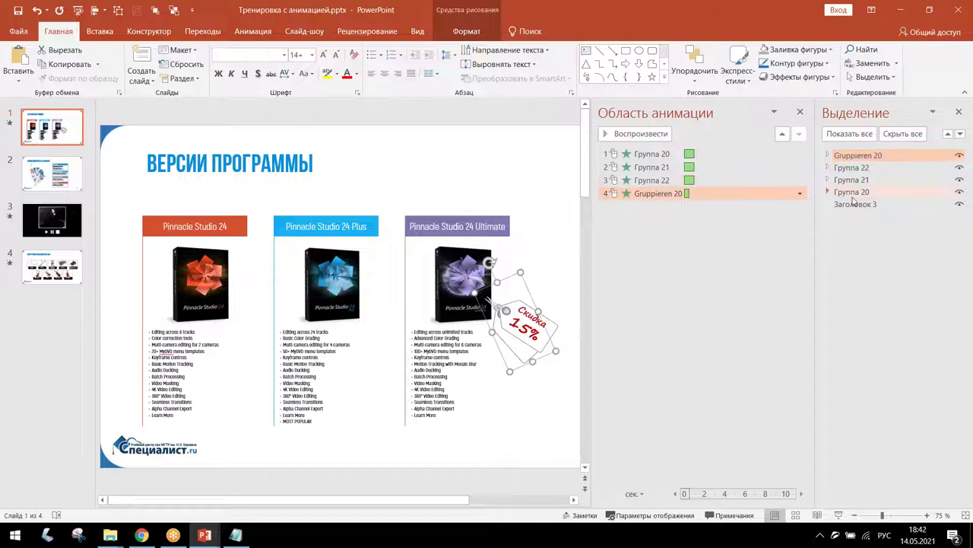
click(960, 157)
click(959, 156)
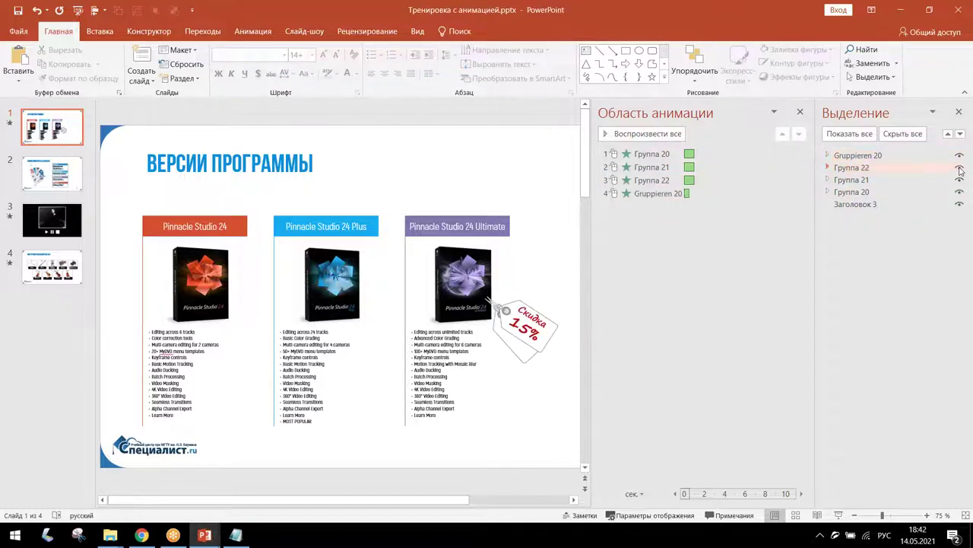
click(959, 168)
click(959, 168)
Rename the discount tag group Gruppieren 20 to 'скидка'.
click(863, 157)
click(866, 157)
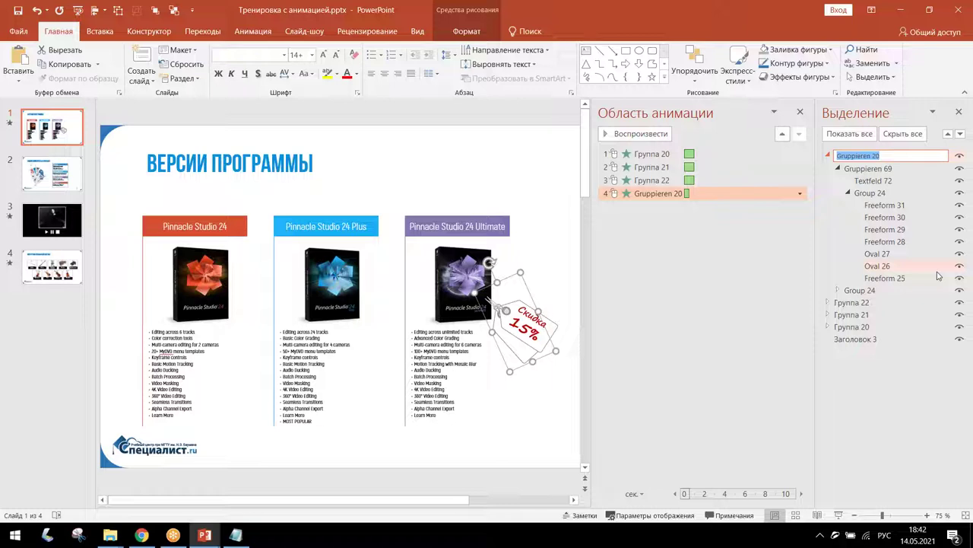
text(скидк)
text(а)
key(Return)
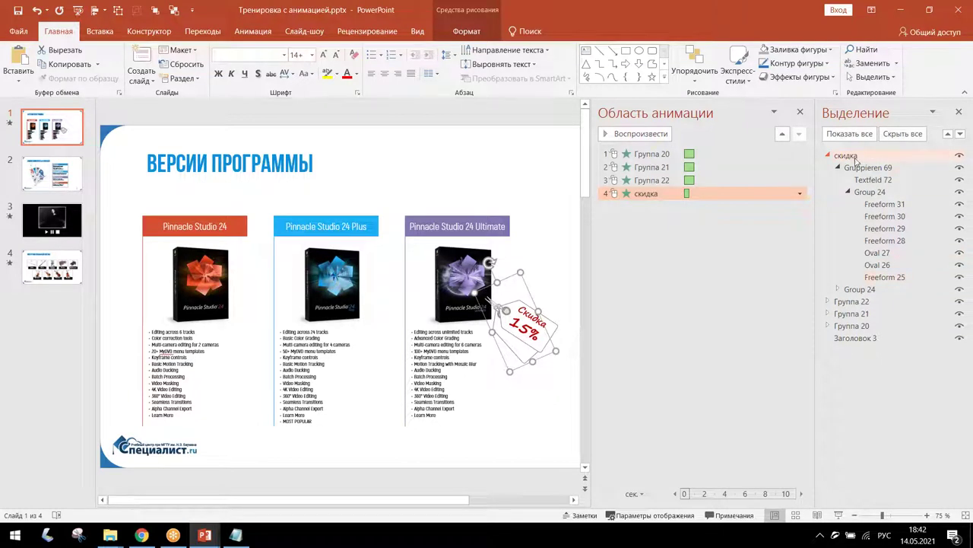
Collapse the скидка group and begin renaming the Ultimate product group, Группа 22.
click(829, 155)
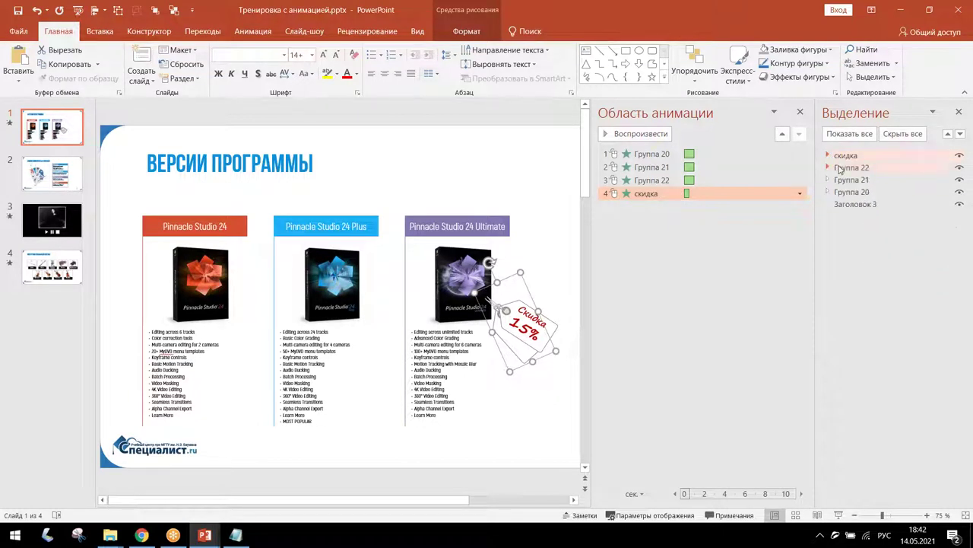
click(844, 167)
click(844, 167)
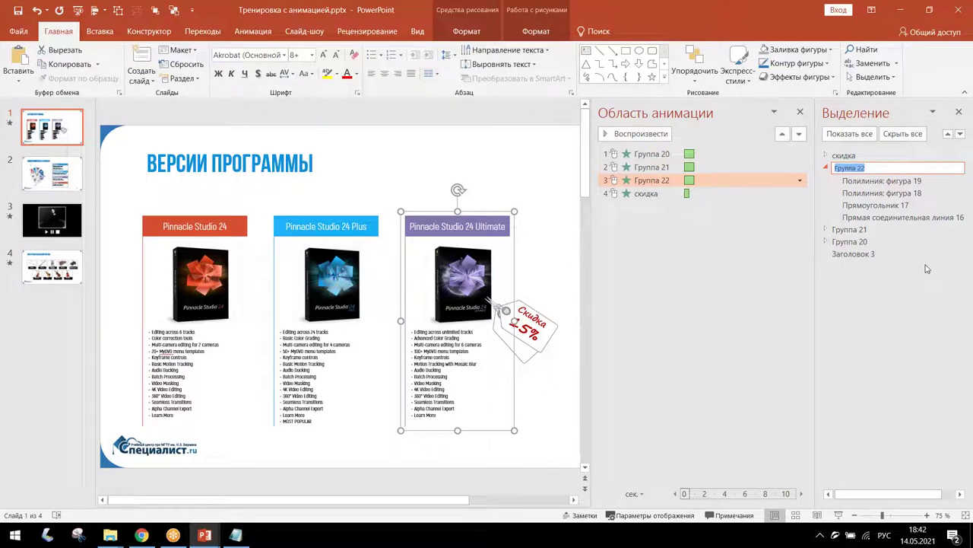
In the Selection Pane, rename Группа 22, 21 and 20 to фиолетовый, синий and красный.
text(фиолетовый)
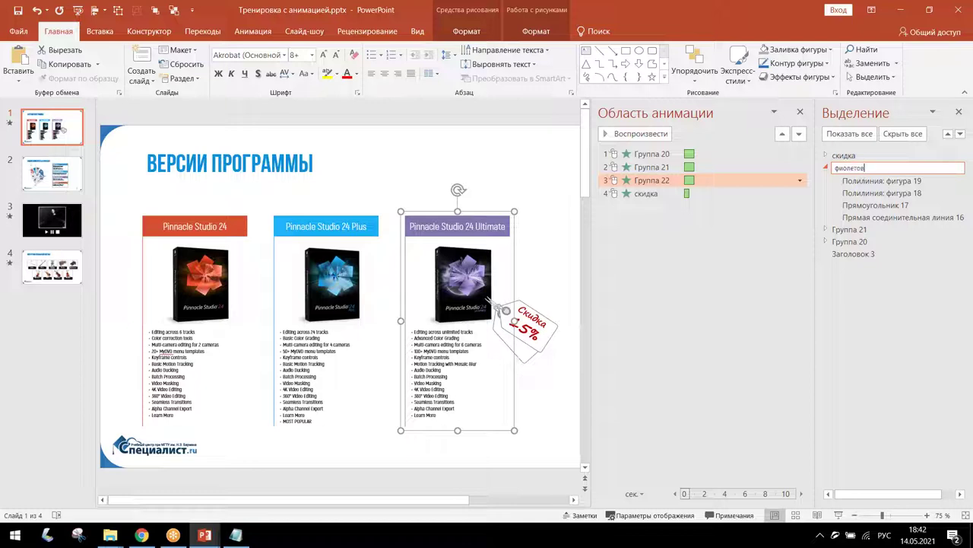
click(828, 168)
click(854, 180)
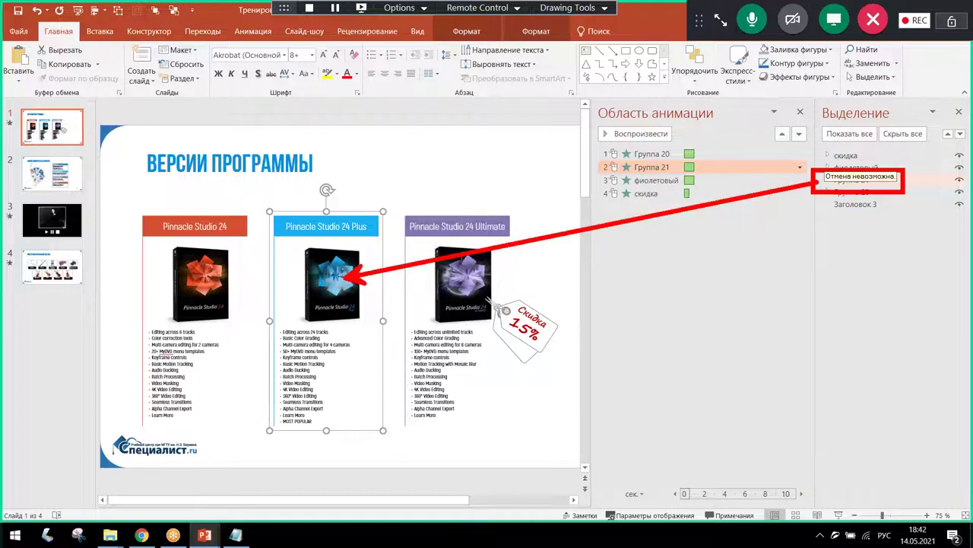
click(852, 179)
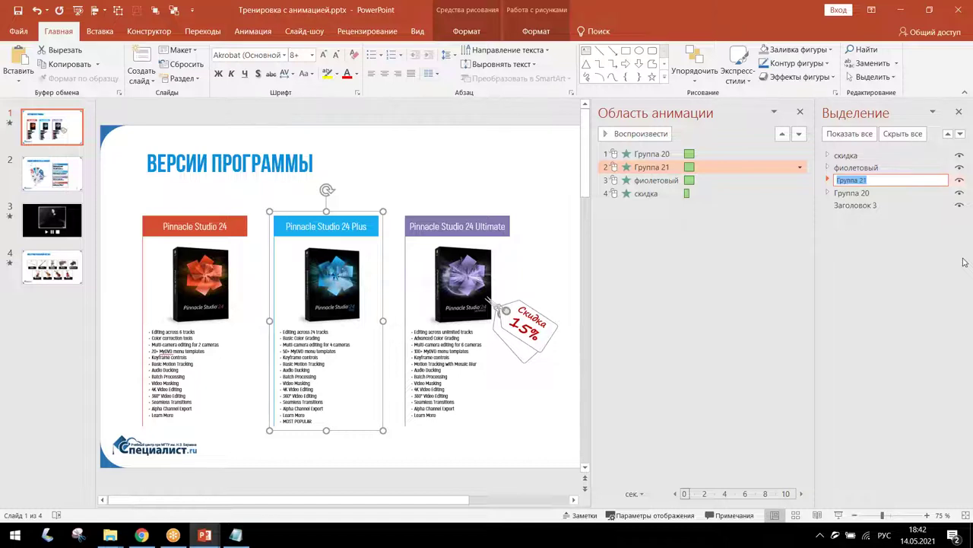
text(ст)
click(851, 193)
click(852, 195)
text(красный)
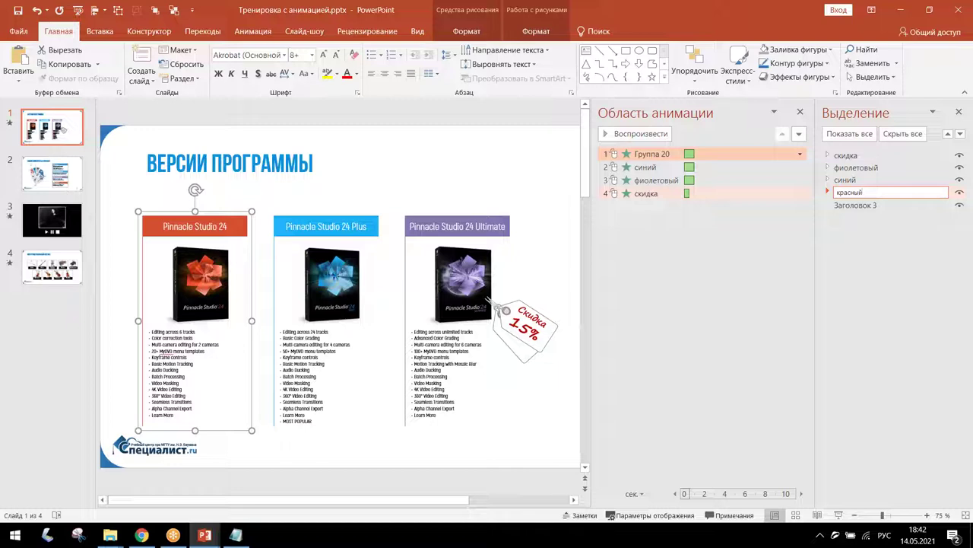
click(845, 180)
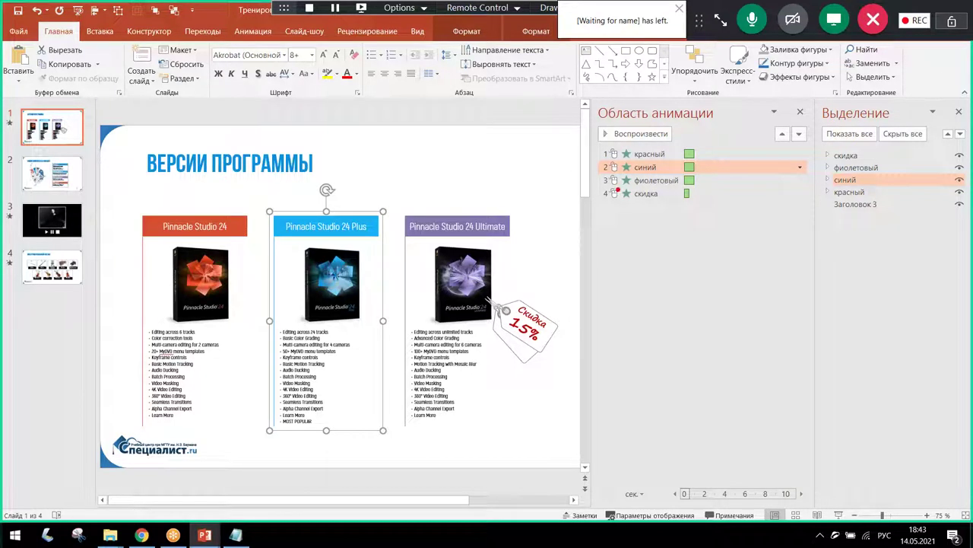
Close the Selection Pane and clear the selection on the slide and in the Animation Pane.
drag(814, 94, 972, 258)
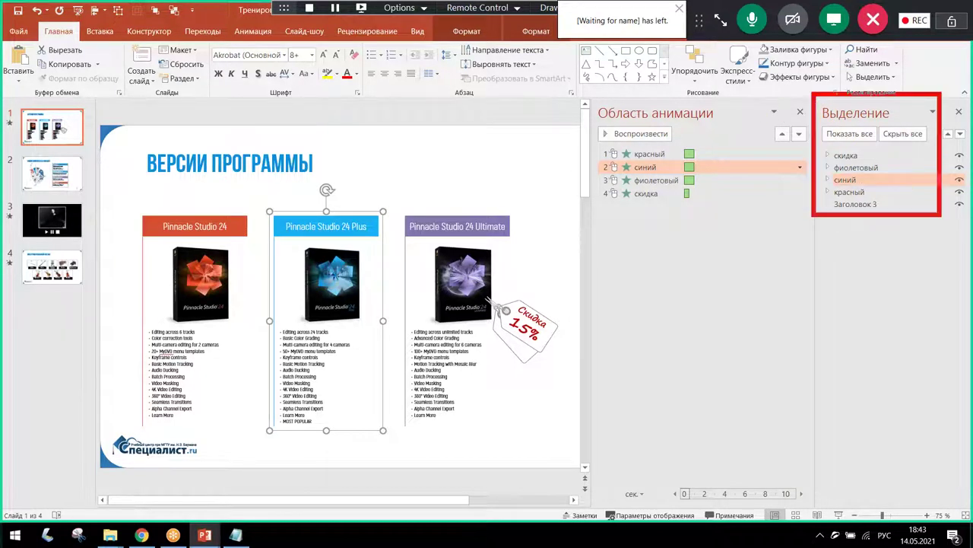
drag(658, 167, 850, 230)
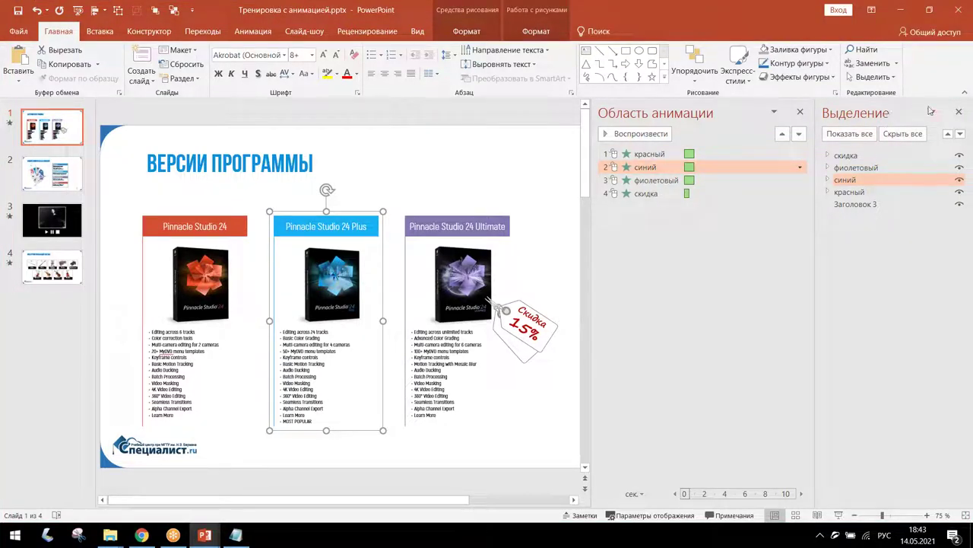
click(959, 112)
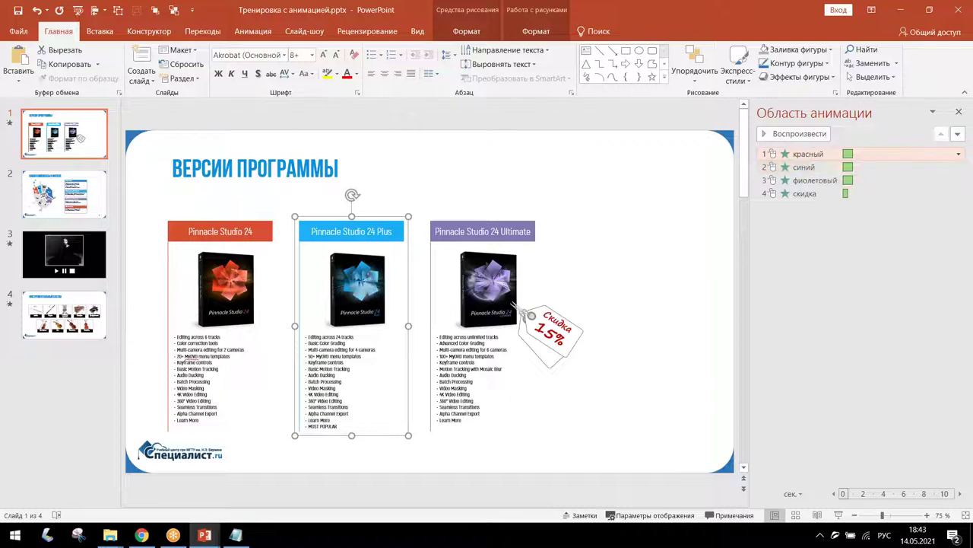
click(812, 155)
click(812, 180)
click(831, 256)
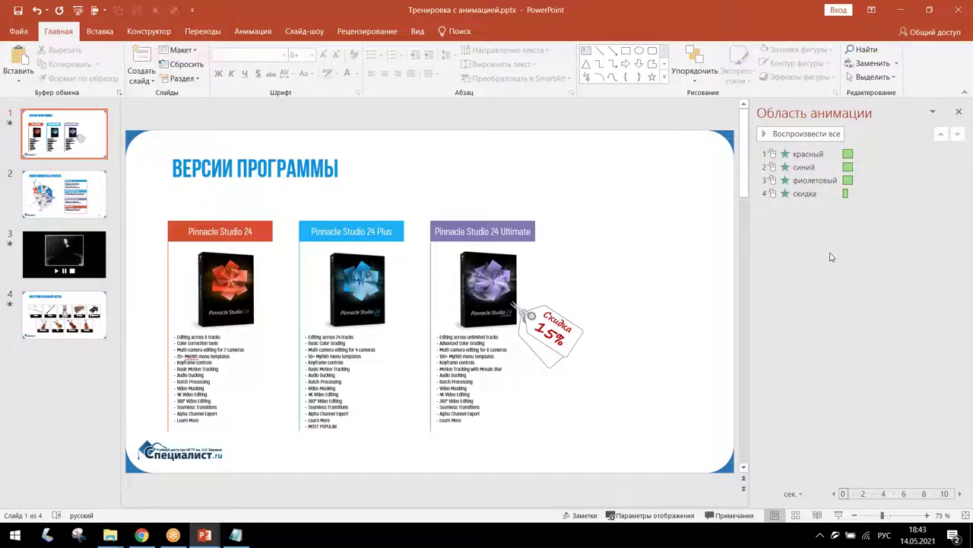
Bring up the Slide Show (Слайд-шоу) ribbon commands above slide 1.
drag(835, 508, 835, 296)
drag(809, 484, 855, 535)
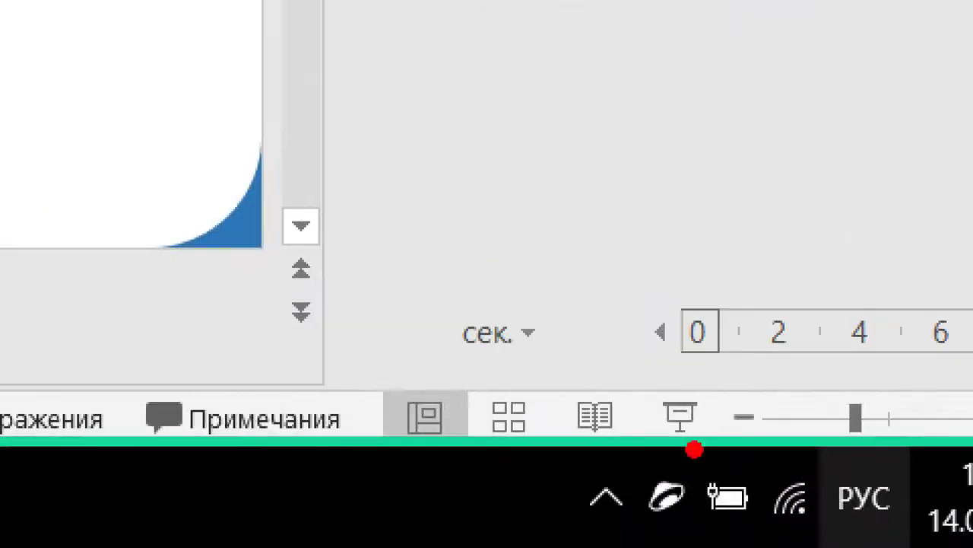
drag(606, 337, 734, 470)
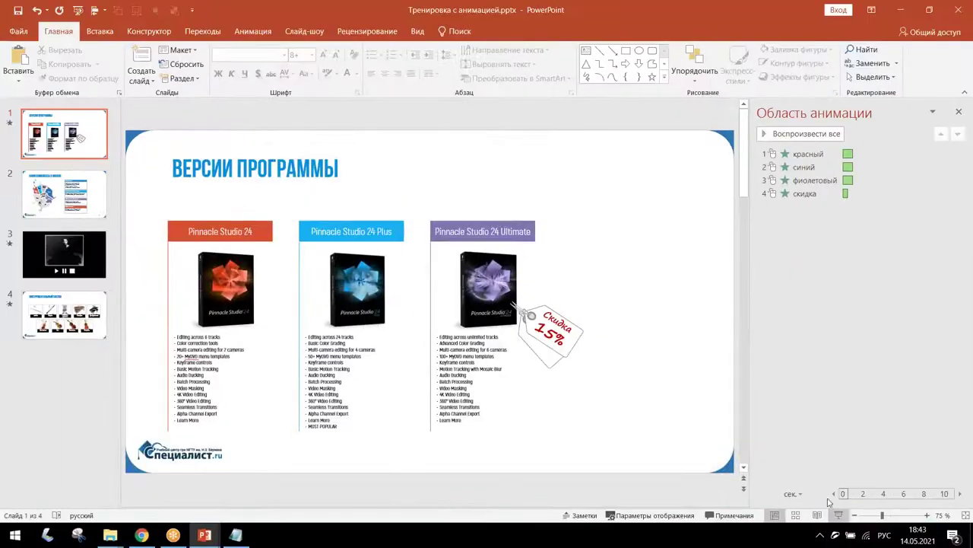
click(295, 32)
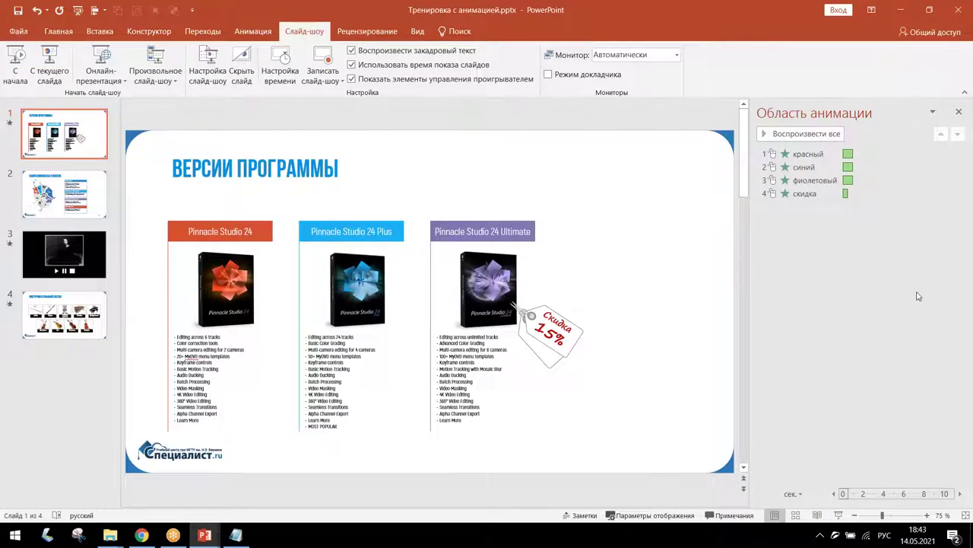
click(838, 515)
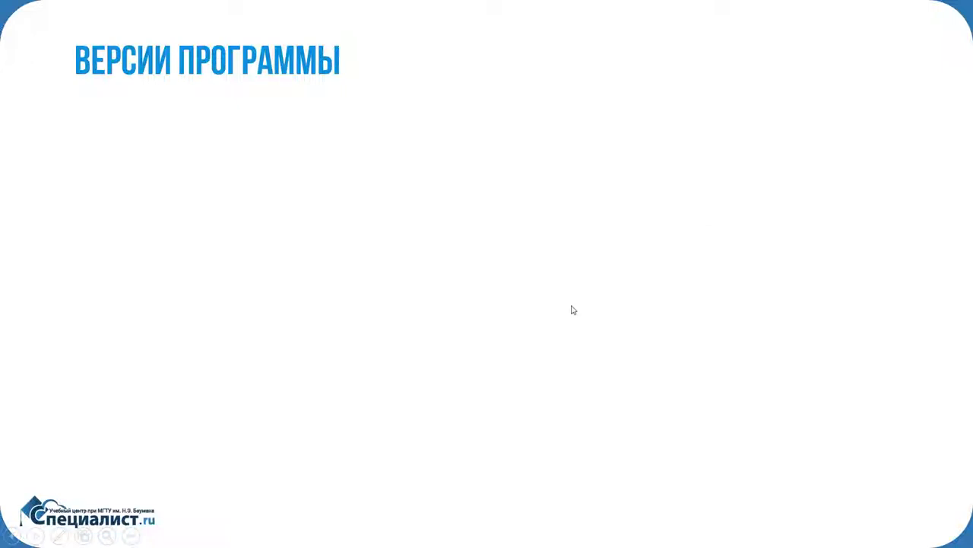
click(538, 243)
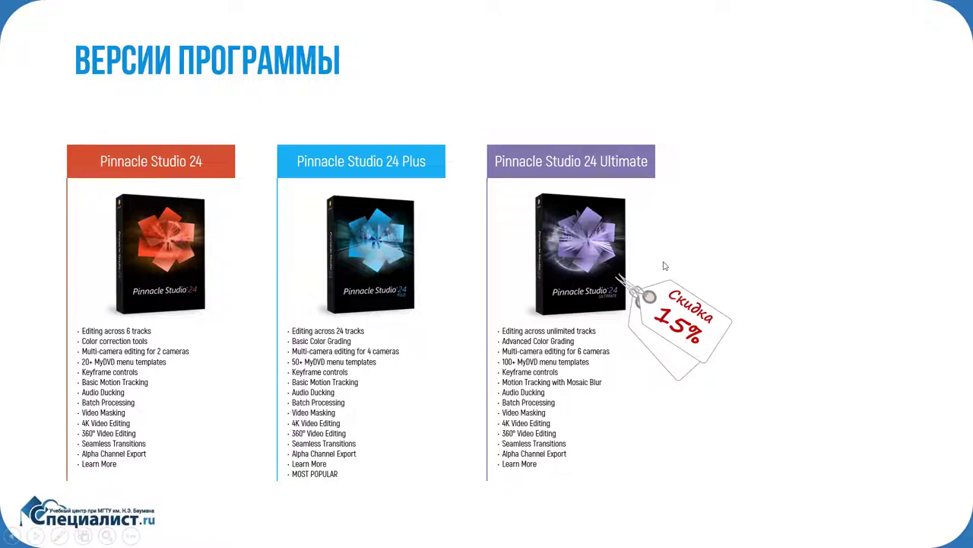
mouse_move(617, 260)
mouse_down()
mouse_move(699, 335)
mouse_move(780, 347)
mouse_move(601, 254)
mouse_move(802, 275)
mouse_up()
mouse_move(794, 199)
mouse_down()
mouse_move(833, 182)
mouse_move(805, 270)
mouse_move(843, 310)
mouse_up()
key(Escape)
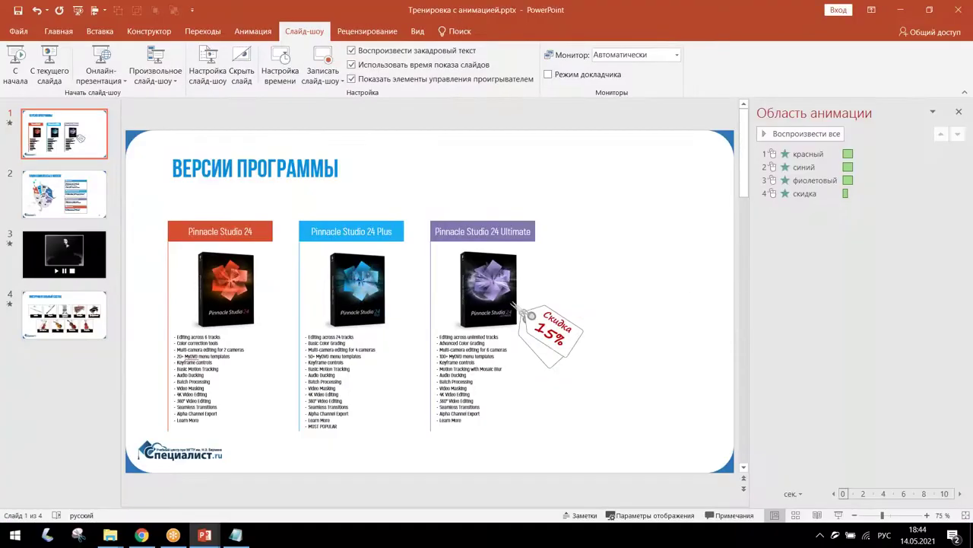
click(572, 301)
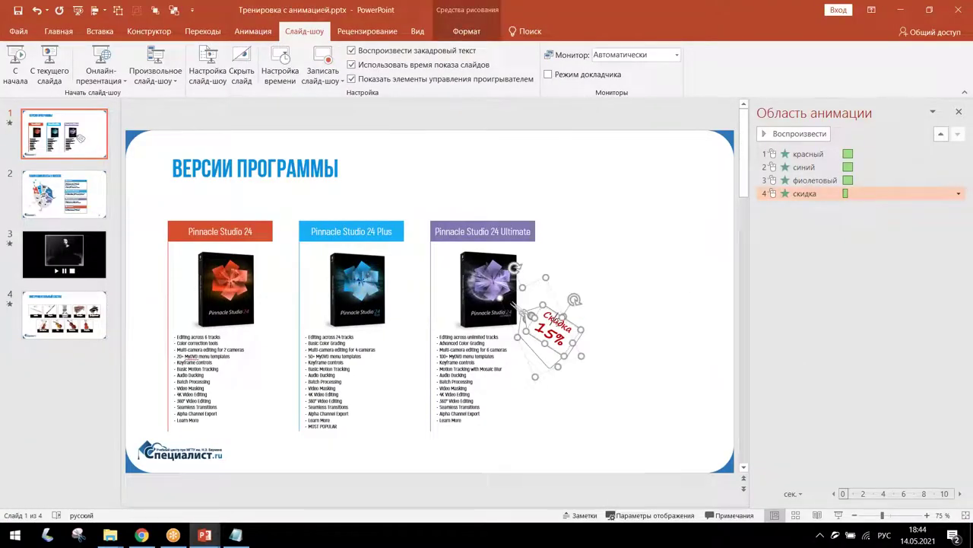
drag(574, 299, 574, 299)
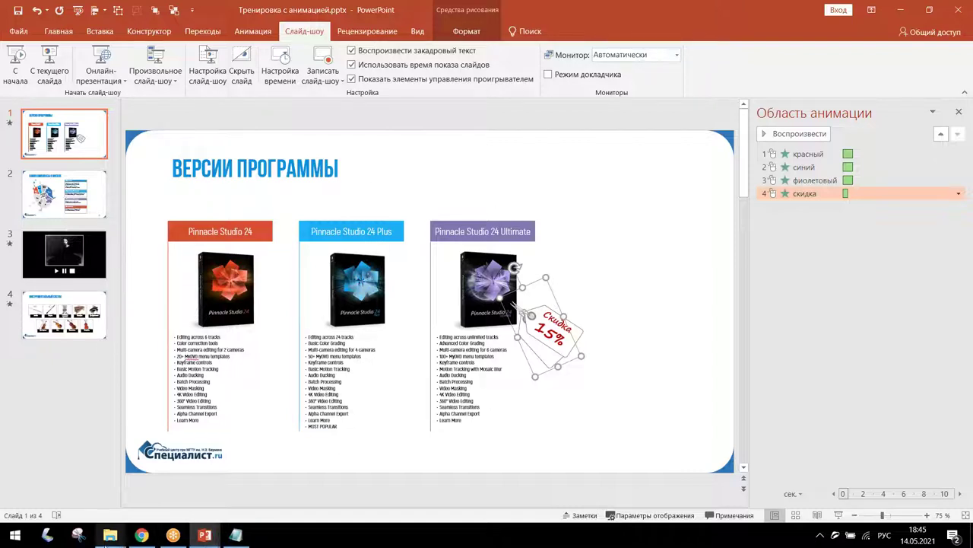
click(488, 280)
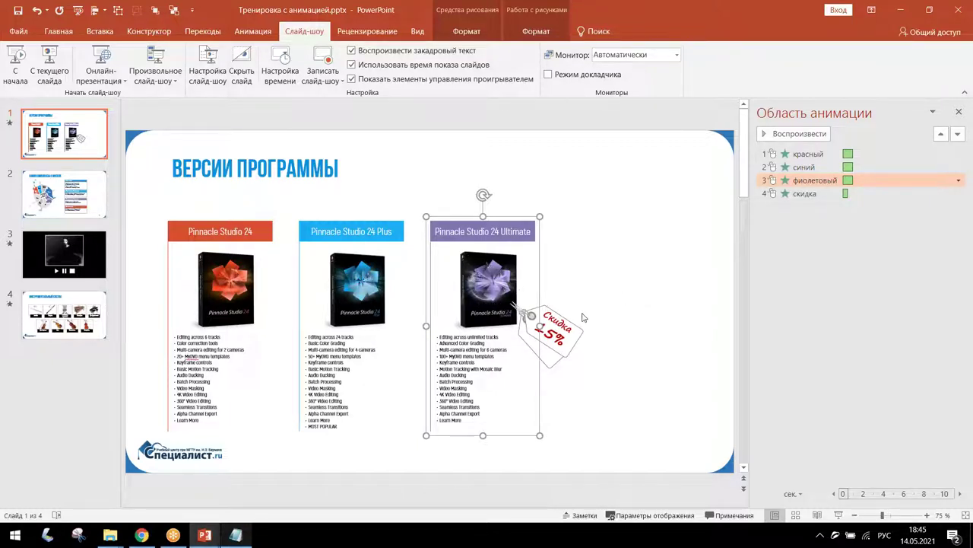
click(247, 168)
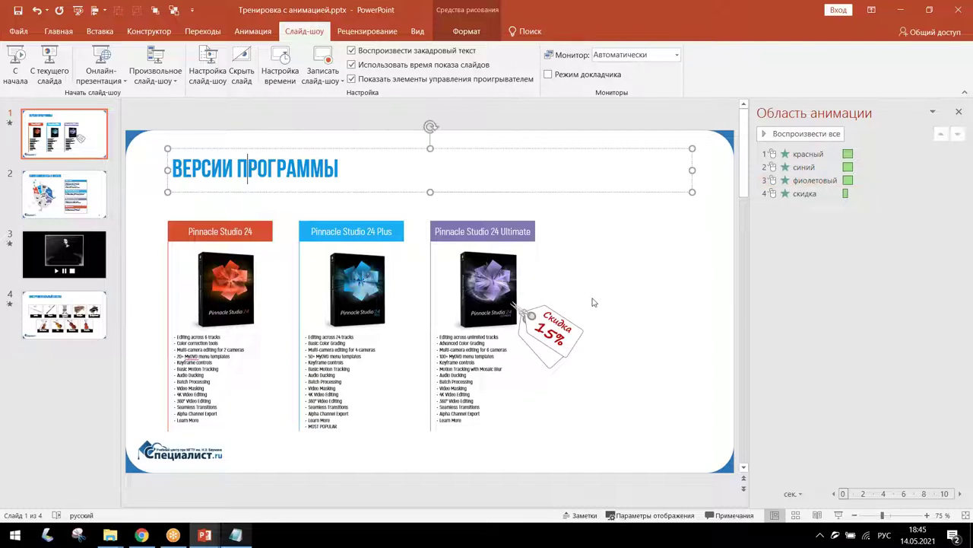
click(594, 302)
click(528, 316)
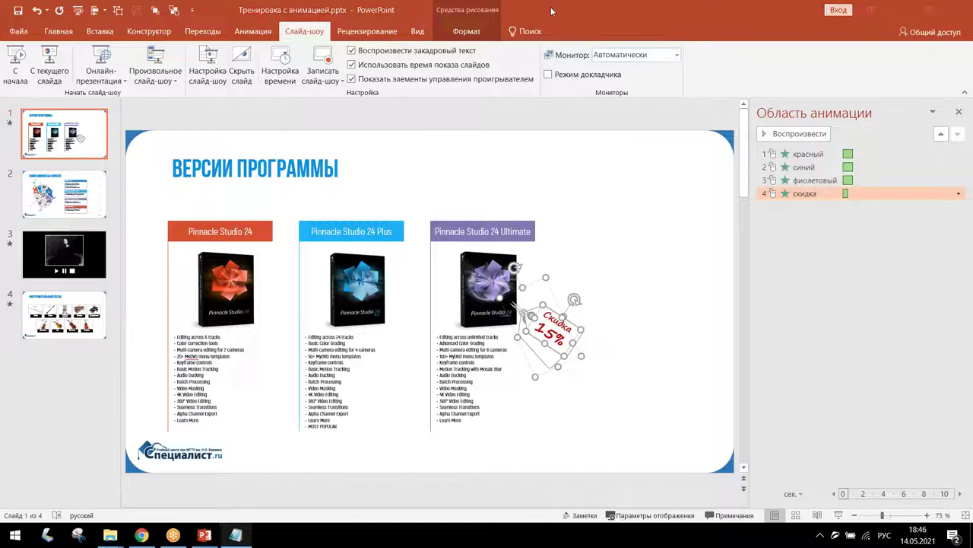
mouse_move(574, 315)
mouse_down()
mouse_move(632, 304)
mouse_move(654, 268)
mouse_move(630, 355)
mouse_up()
drag(693, 337, 631, 355)
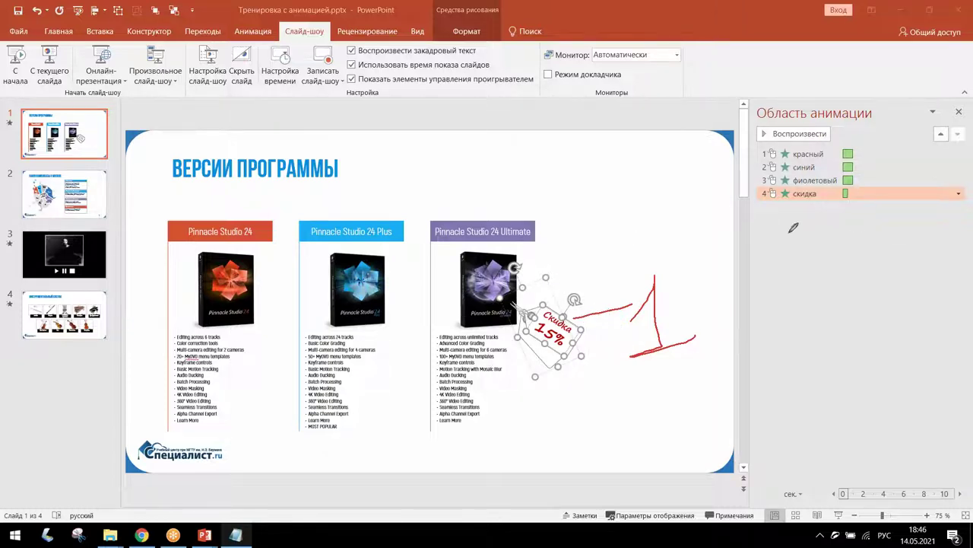
drag(800, 218, 691, 307)
drag(764, 247, 842, 263)
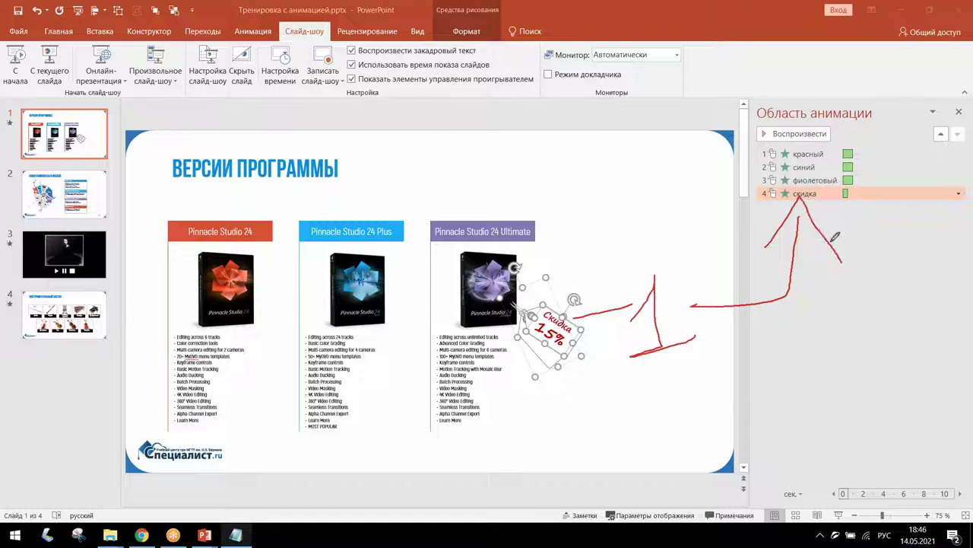
drag(733, 218, 842, 215)
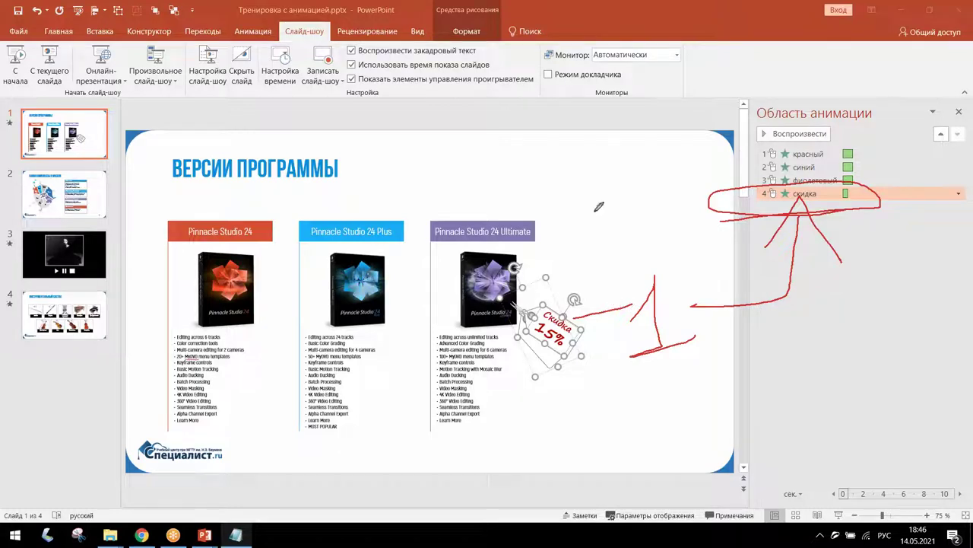
mouse_move(511, 161)
mouse_down()
mouse_move(515, 195)
mouse_move(607, 160)
mouse_up()
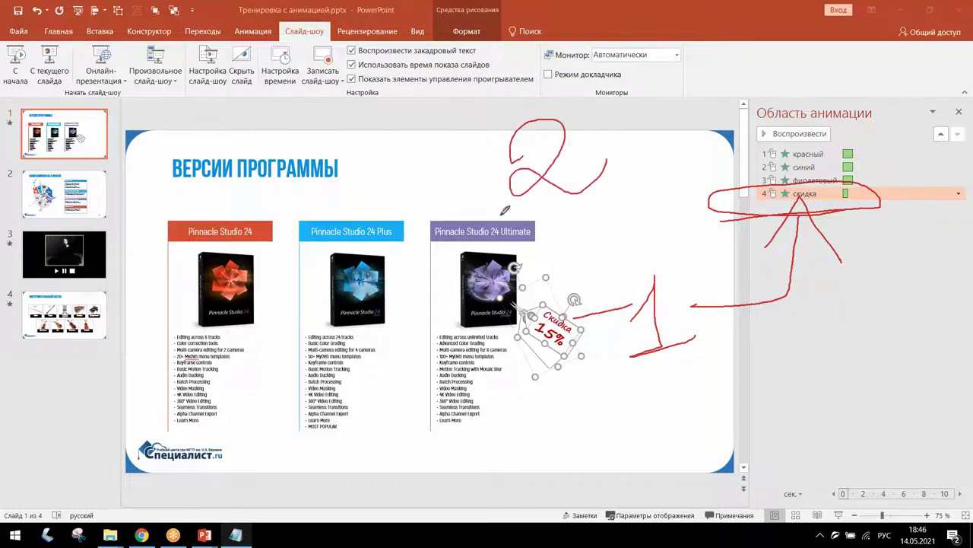
mouse_move(505, 181)
mouse_down()
mouse_move(426, 202)
mouse_move(456, 197)
mouse_move(419, 252)
mouse_move(408, 254)
mouse_up()
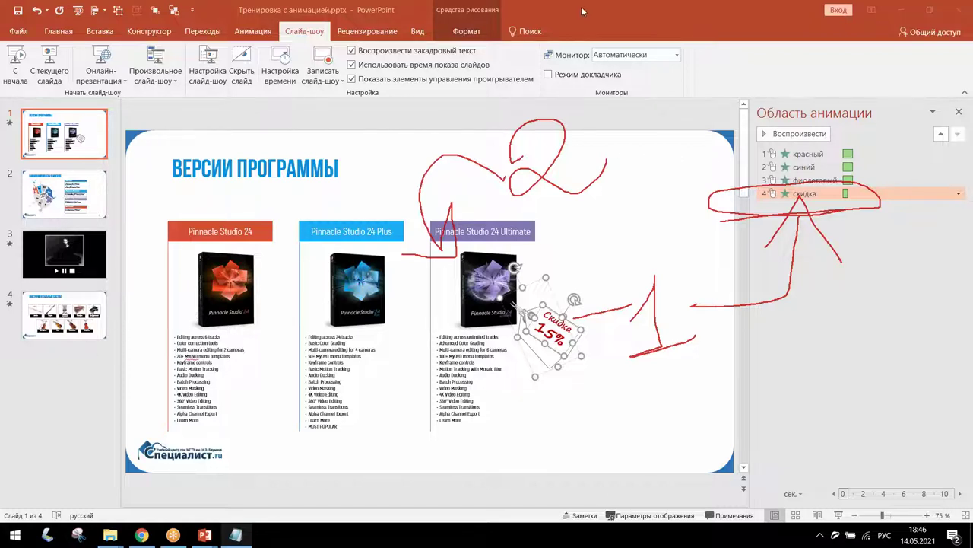
key(Escape)
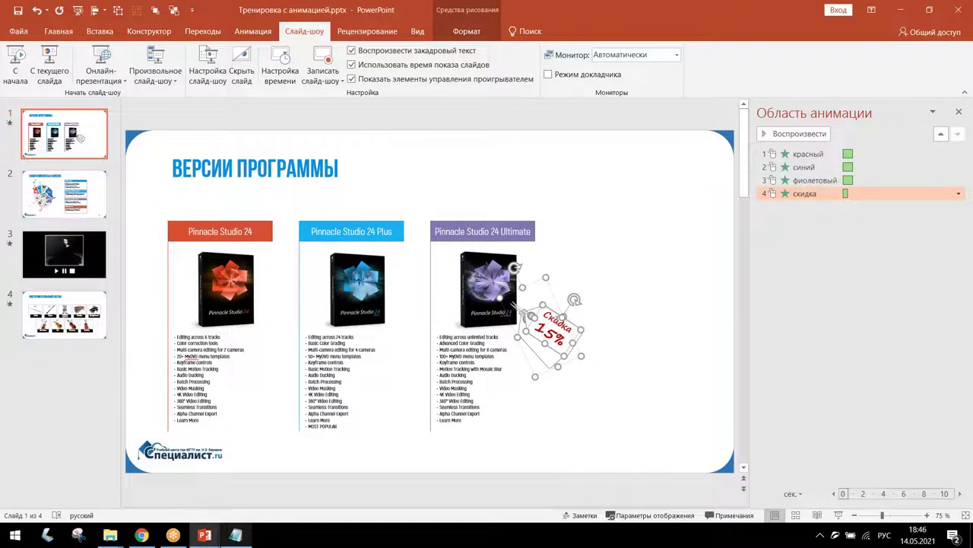
Select the скидка animation and open its Trigger options on the Animations tab.
click(875, 194)
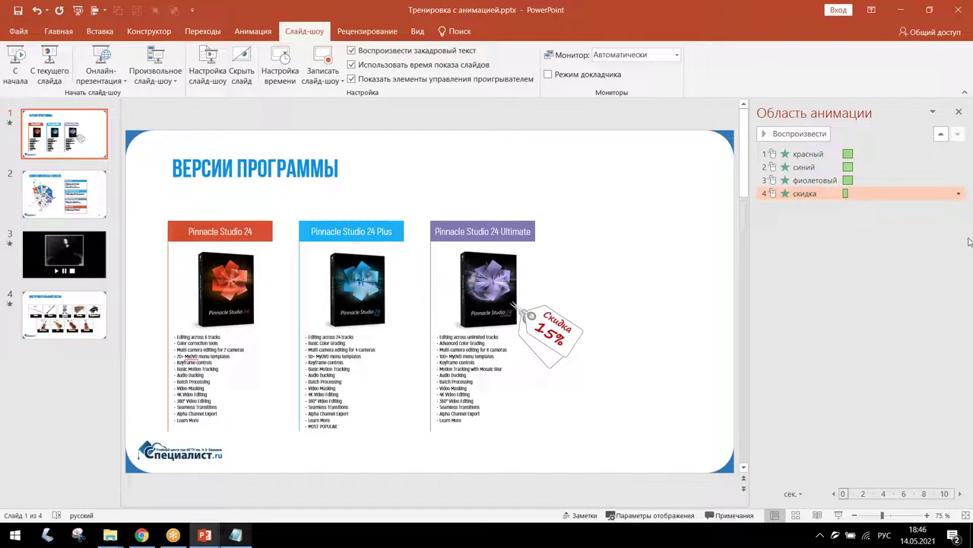
click(859, 257)
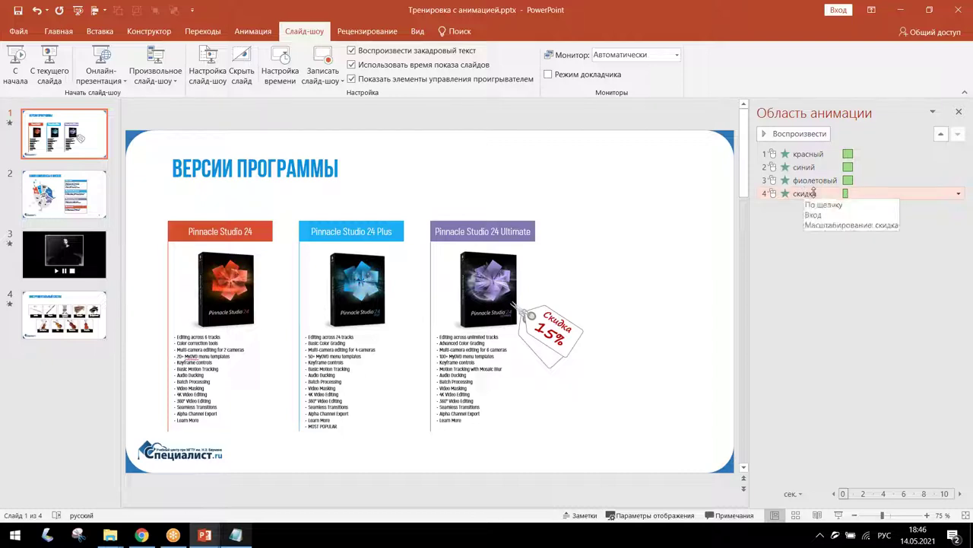
click(804, 193)
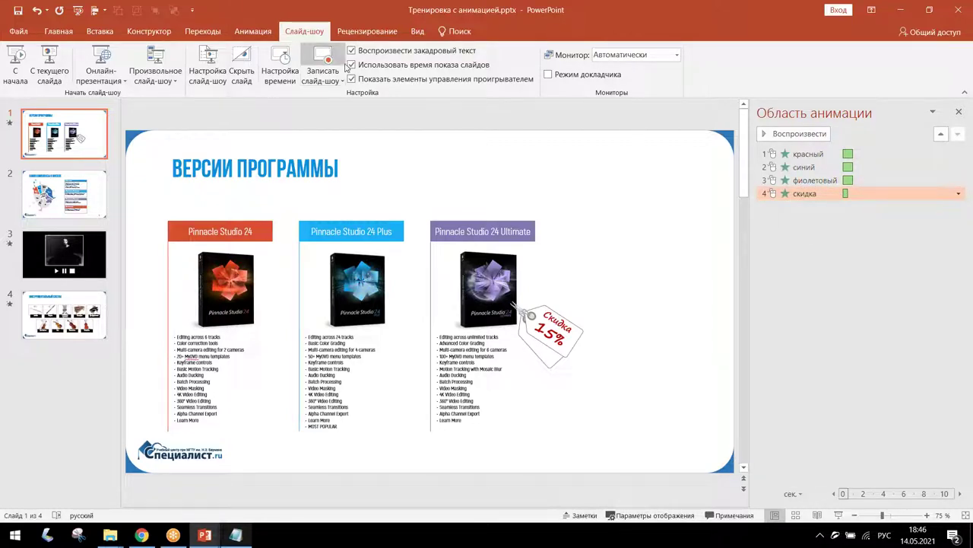
click(254, 34)
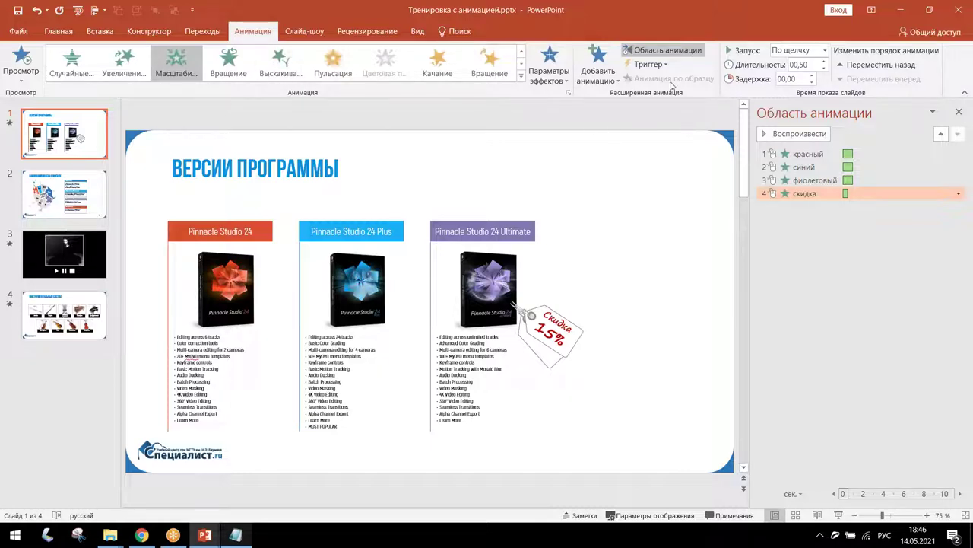
click(648, 65)
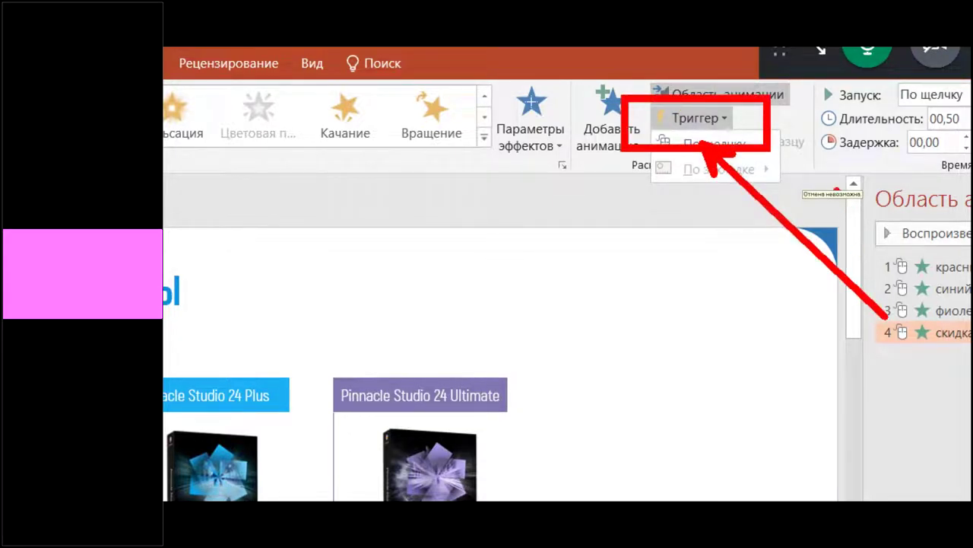
Set the скидка animation to start on a click of фиолетовый.
mouse_move(614, 184)
mouse_down()
mouse_move(674, 189)
mouse_move(820, 145)
mouse_up()
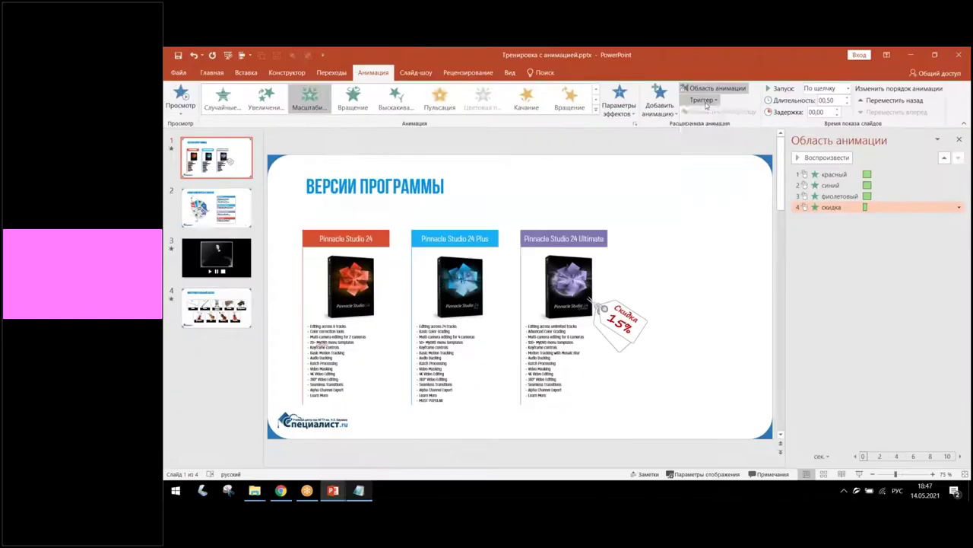
mouse_move(707, 116)
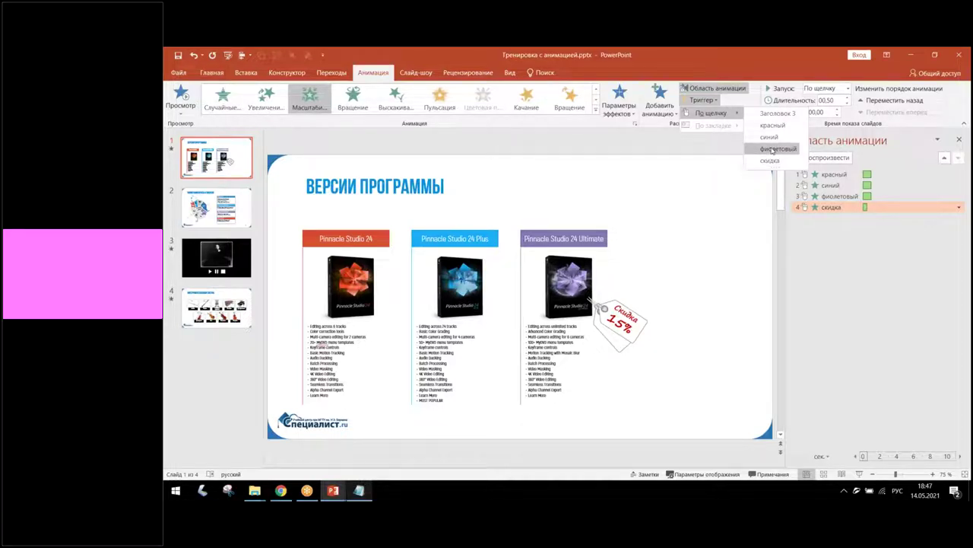
click(773, 149)
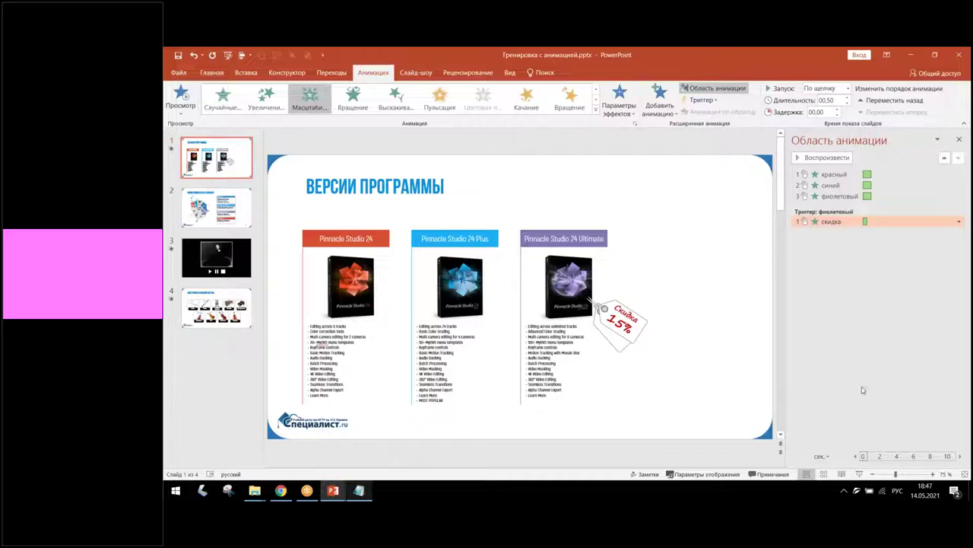
click(859, 473)
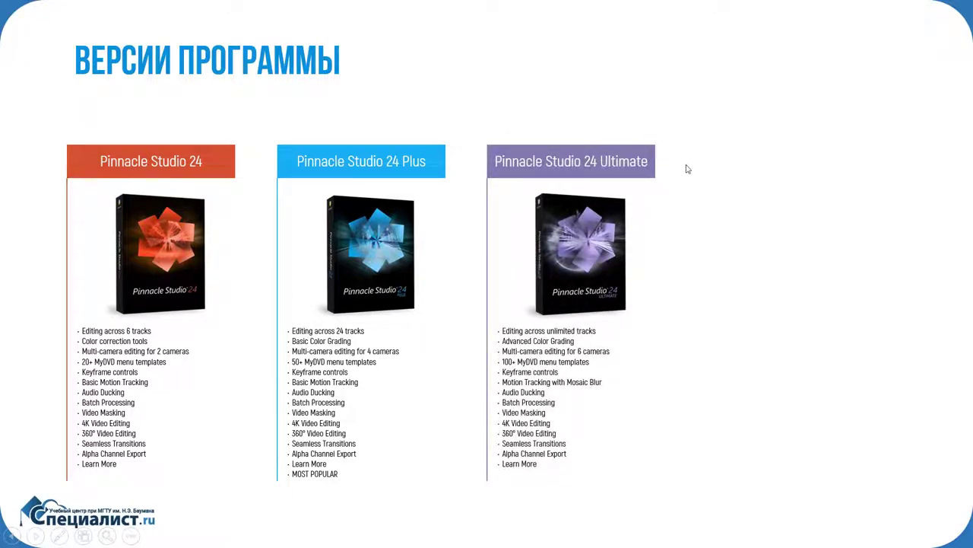
click(798, 190)
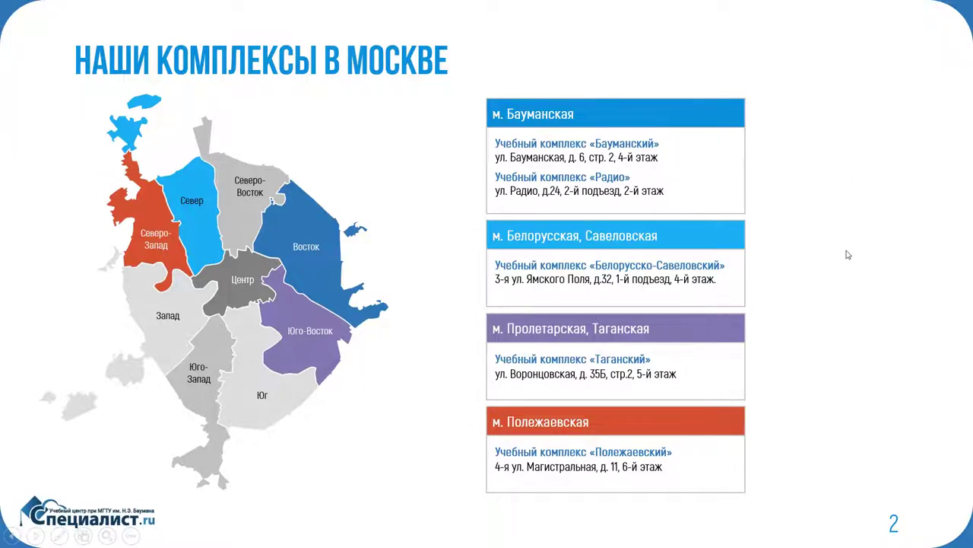
key(Left)
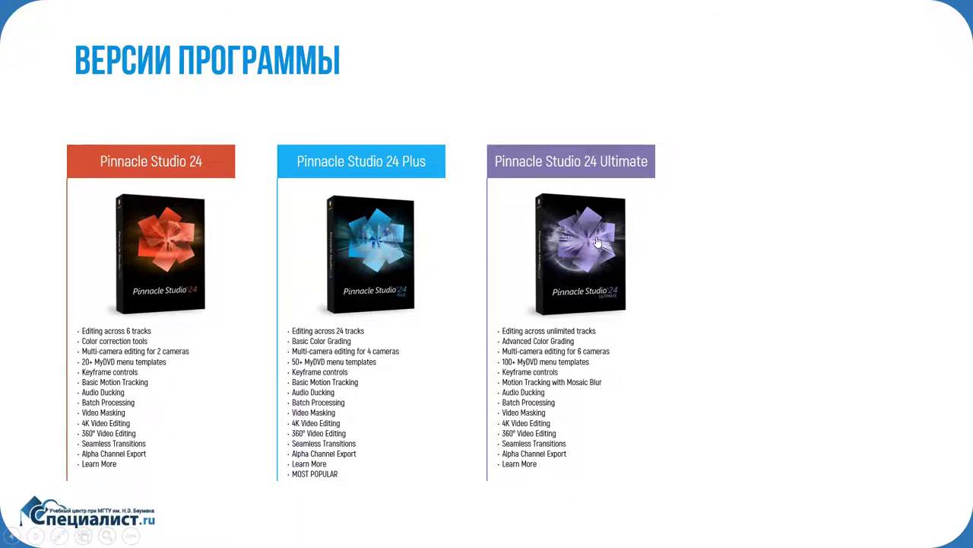
click(563, 235)
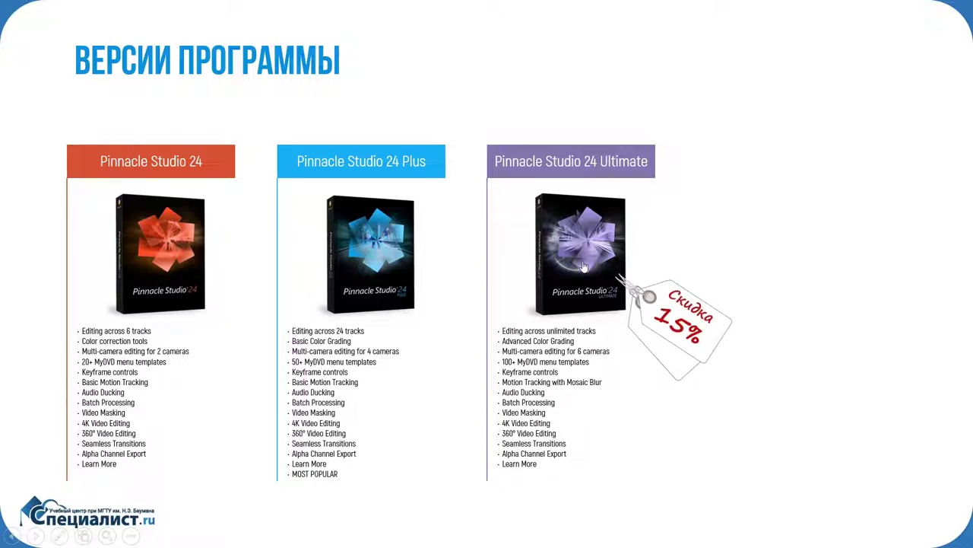
key(Escape)
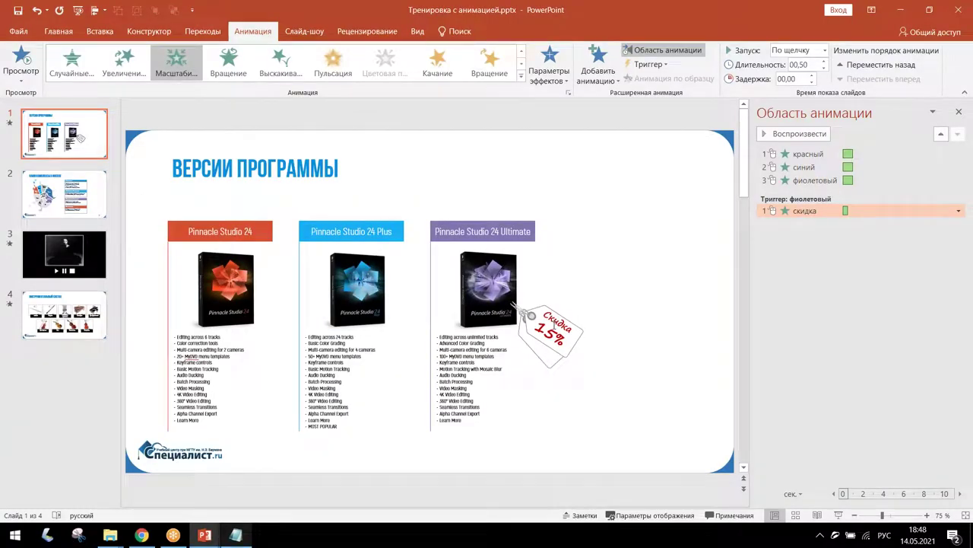
Add a Масштабирование (Zoom) exit effect to the скидка discount tag.
click(527, 313)
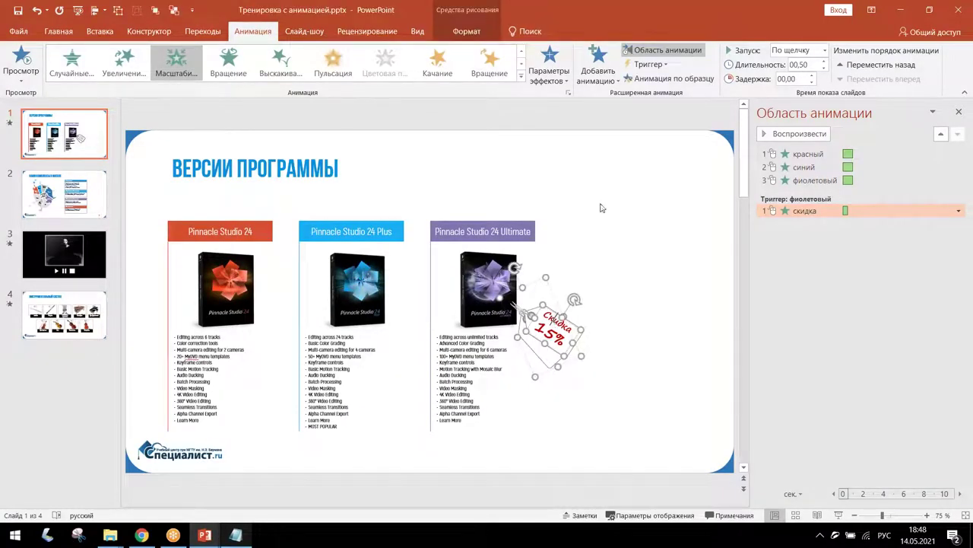
click(607, 79)
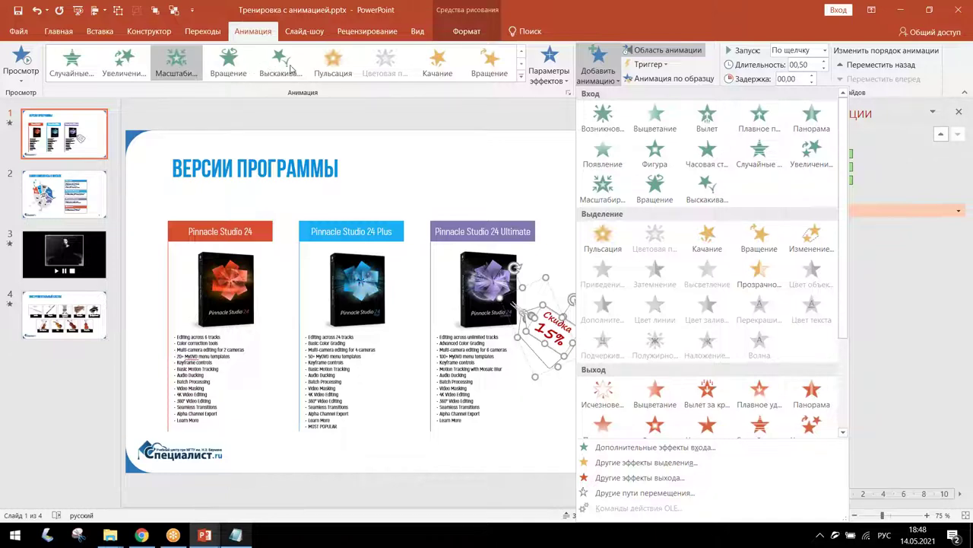
click(585, 74)
click(590, 75)
scroll(639, 272, down, 4)
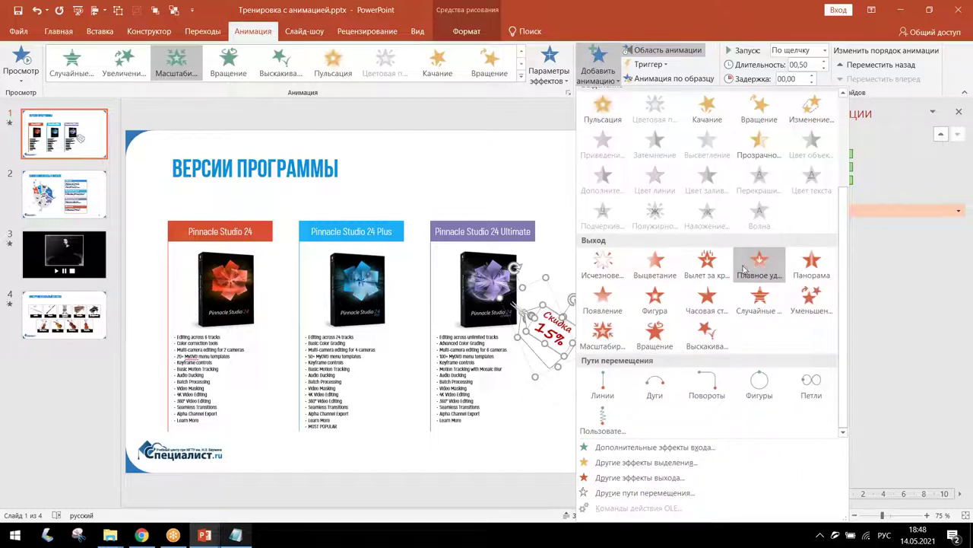
click(601, 332)
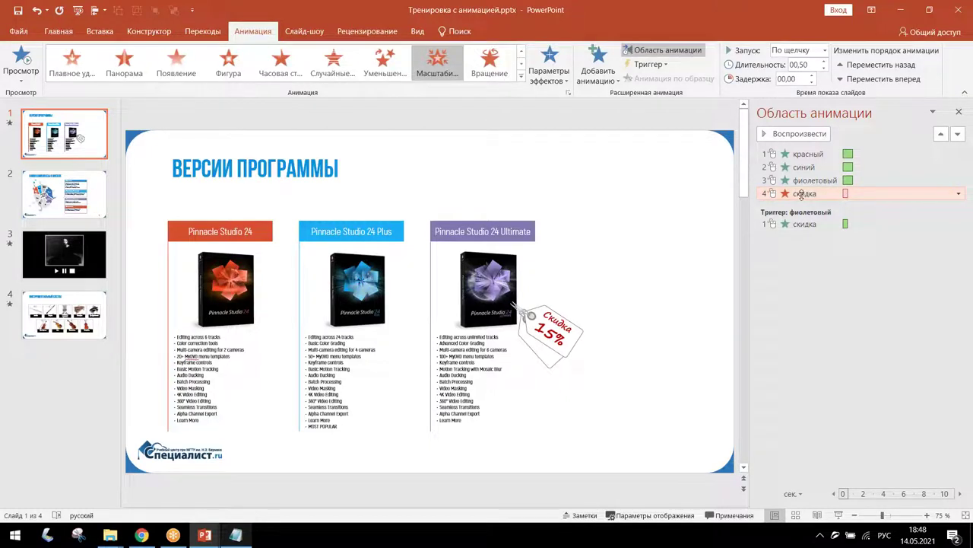
click(649, 64)
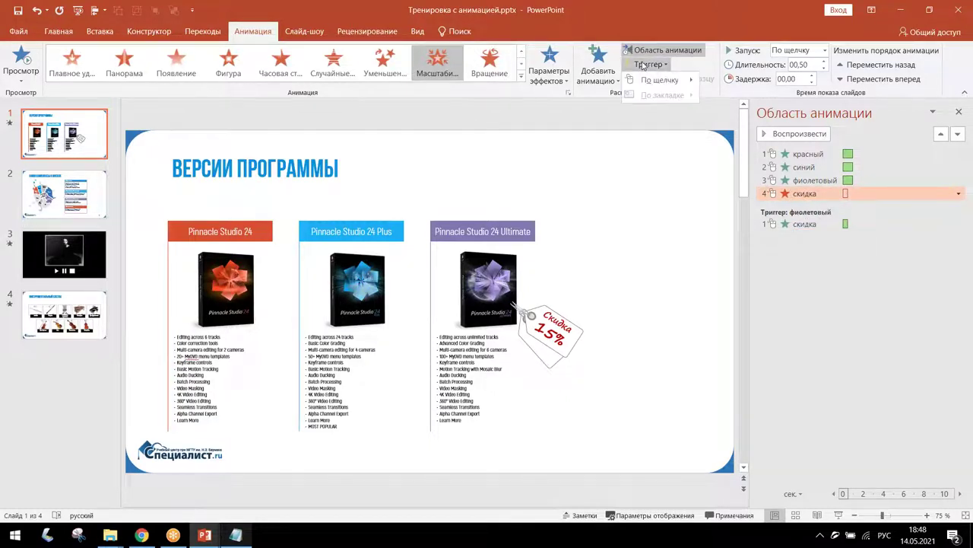
mouse_move(651, 82)
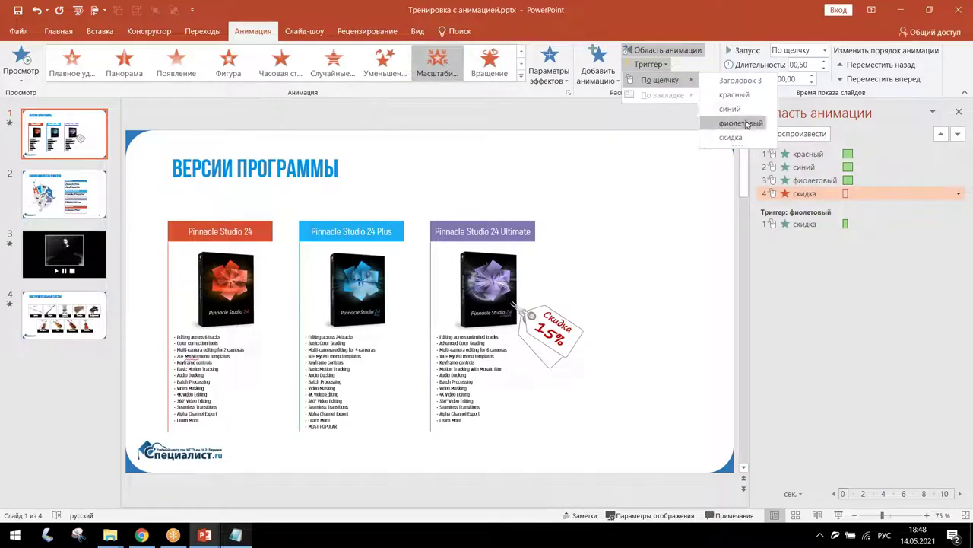
click(818, 196)
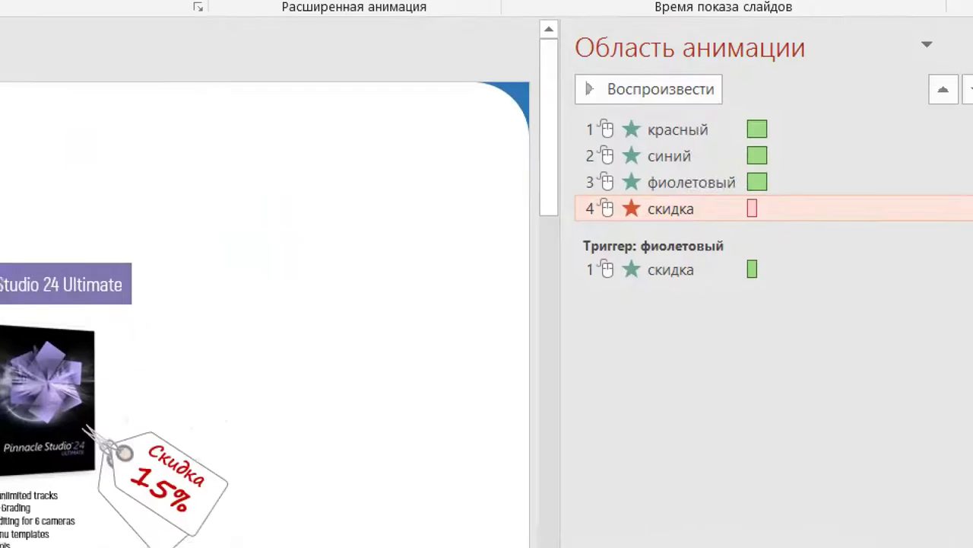
Move the скидка exit effect into the Триггер: фиолетовый group, right after its entrance.
drag(709, 205, 689, 305)
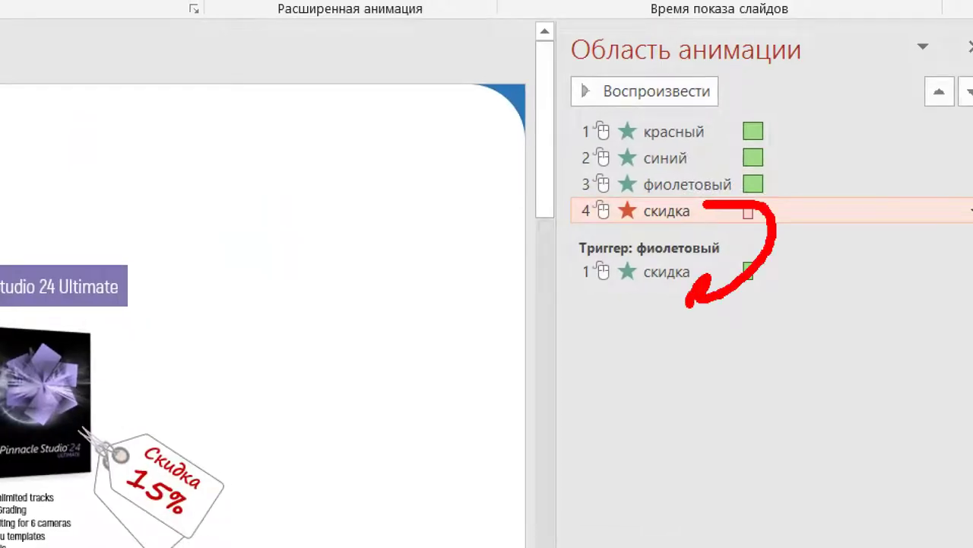
mouse_move(738, 235)
mouse_down()
mouse_move(552, 335)
mouse_move(726, 227)
mouse_up()
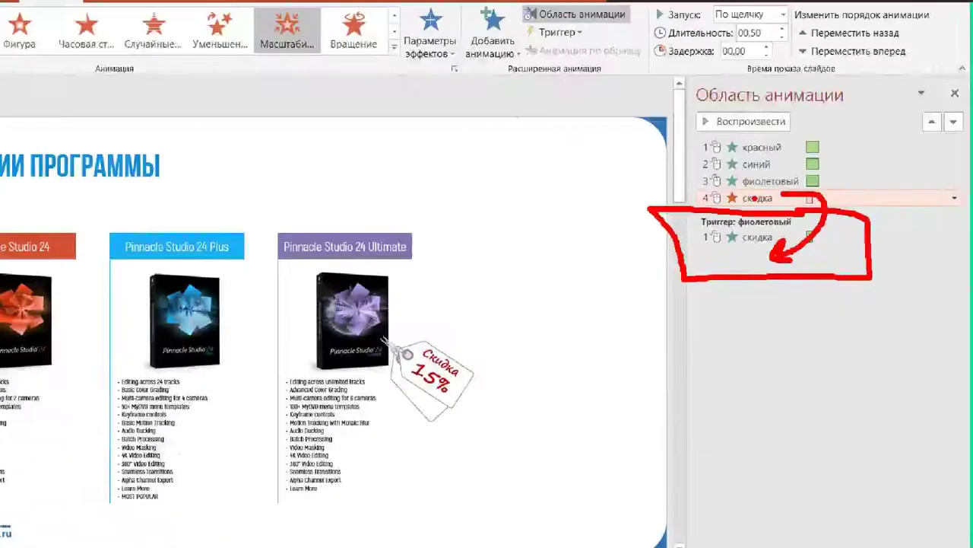
key(Escape)
drag(806, 193, 818, 232)
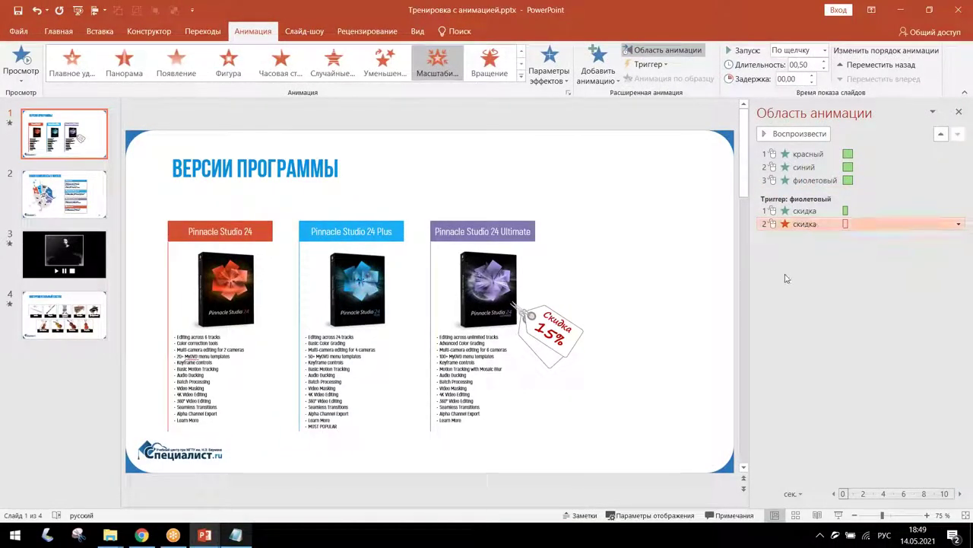
click(839, 515)
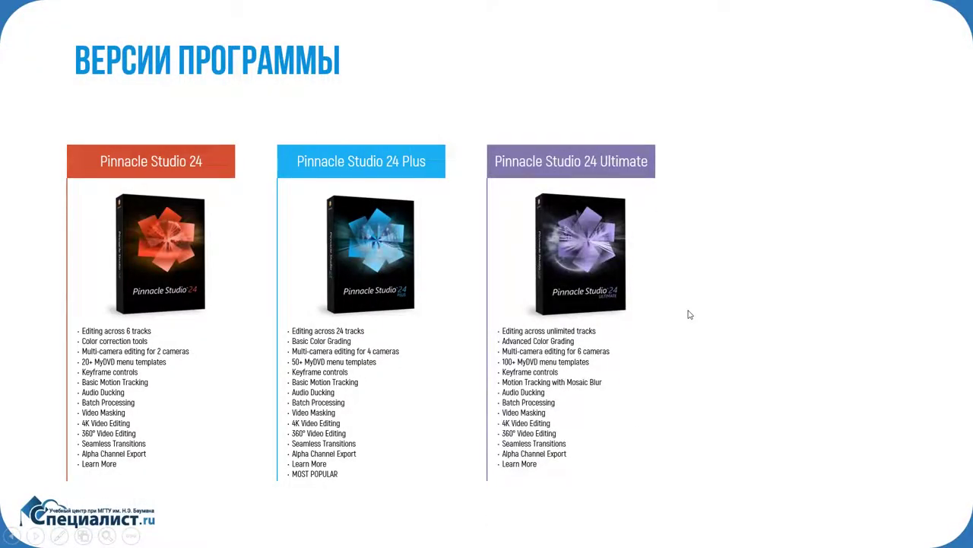
click(728, 382)
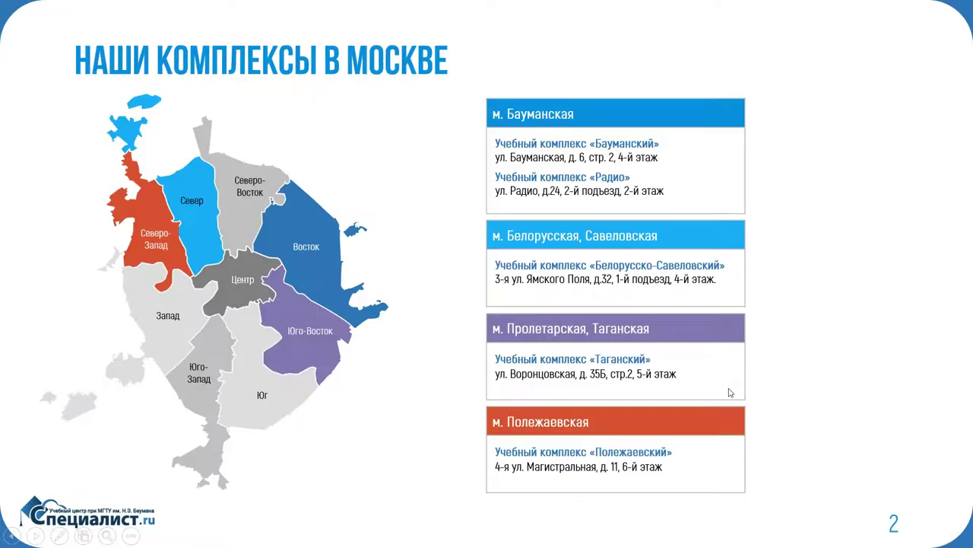
key(Right)
key(Left)
key(Right)
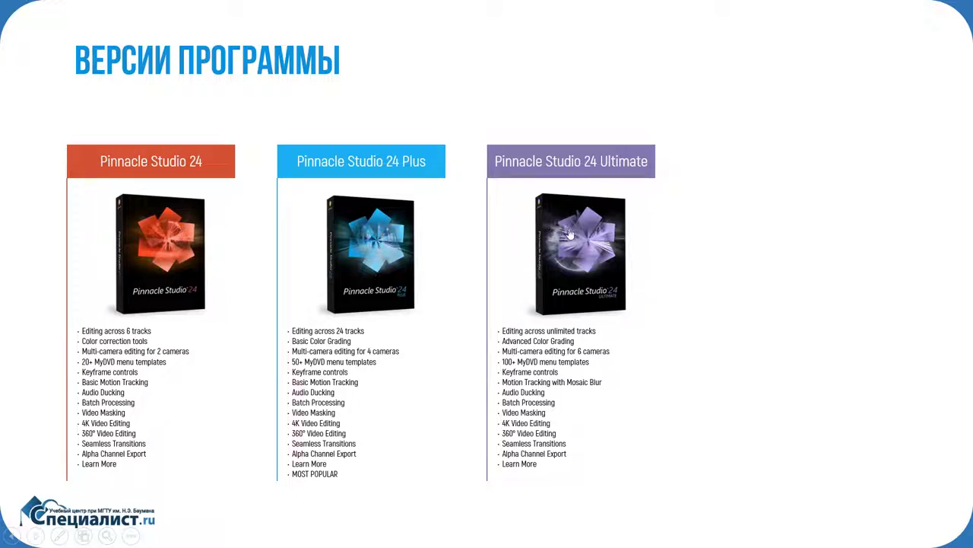
click(569, 278)
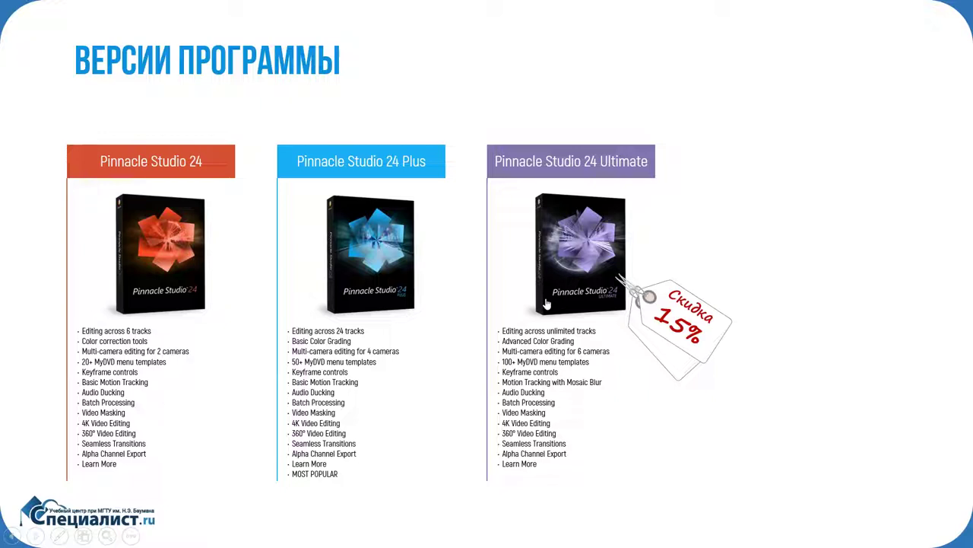
click(597, 226)
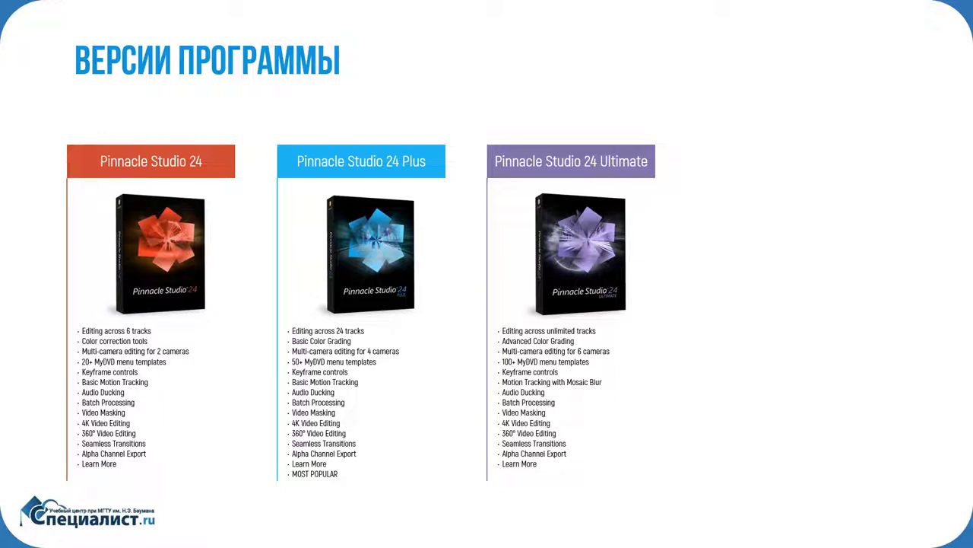
key(Escape)
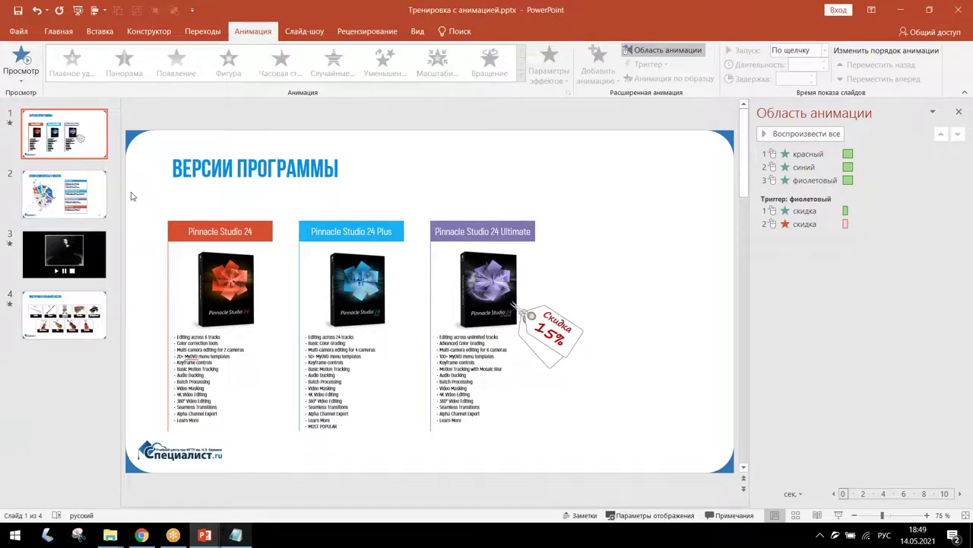
Go to slide 2, Наши комплексы в Москве, and close the Animation Pane.
click(58, 218)
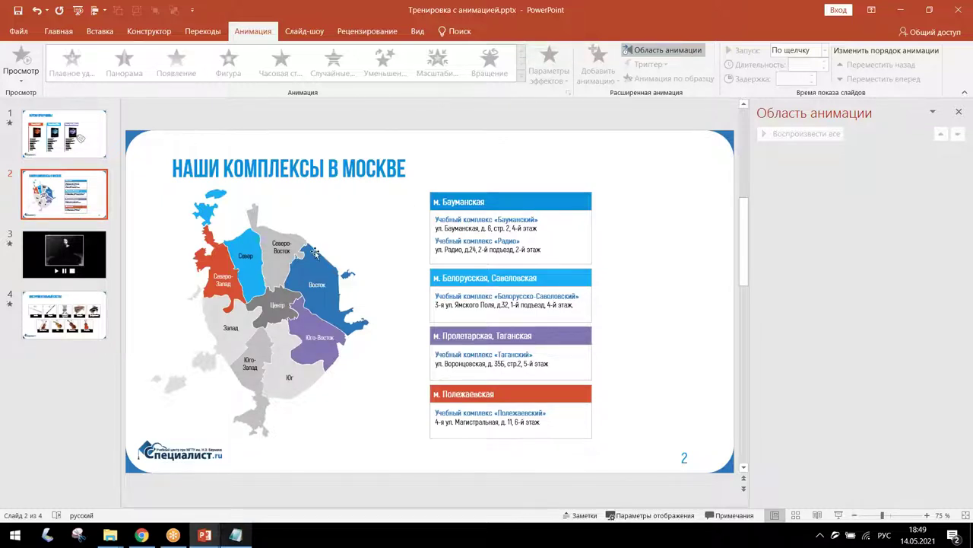
click(240, 246)
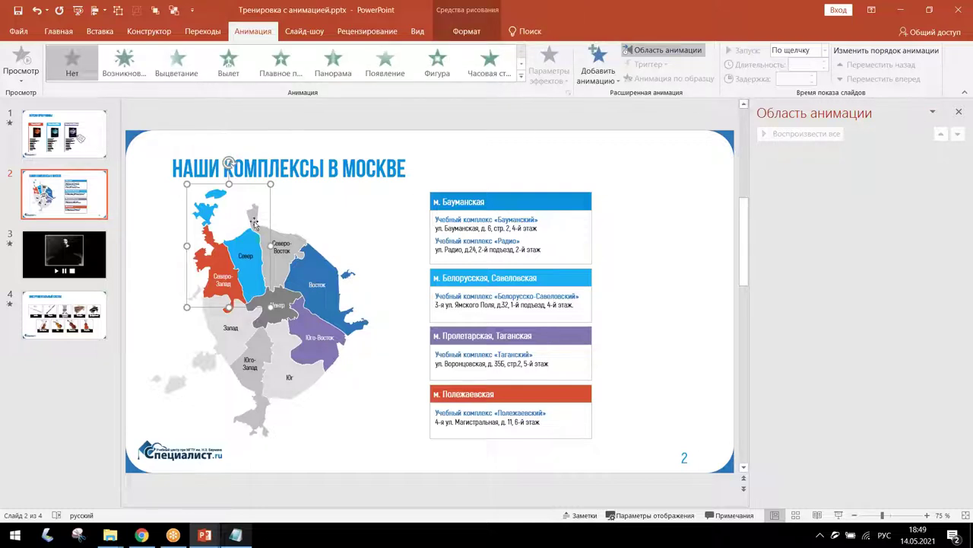
click(323, 271)
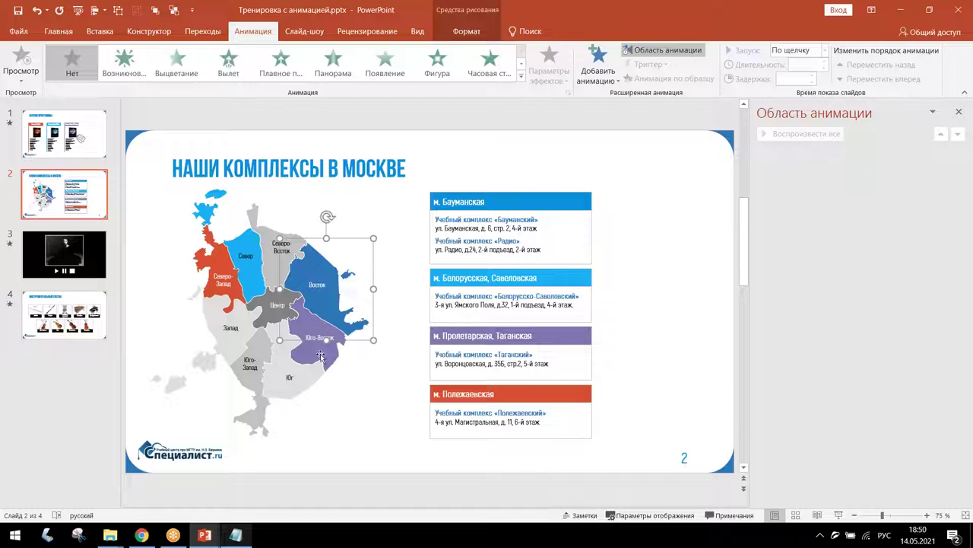
click(959, 112)
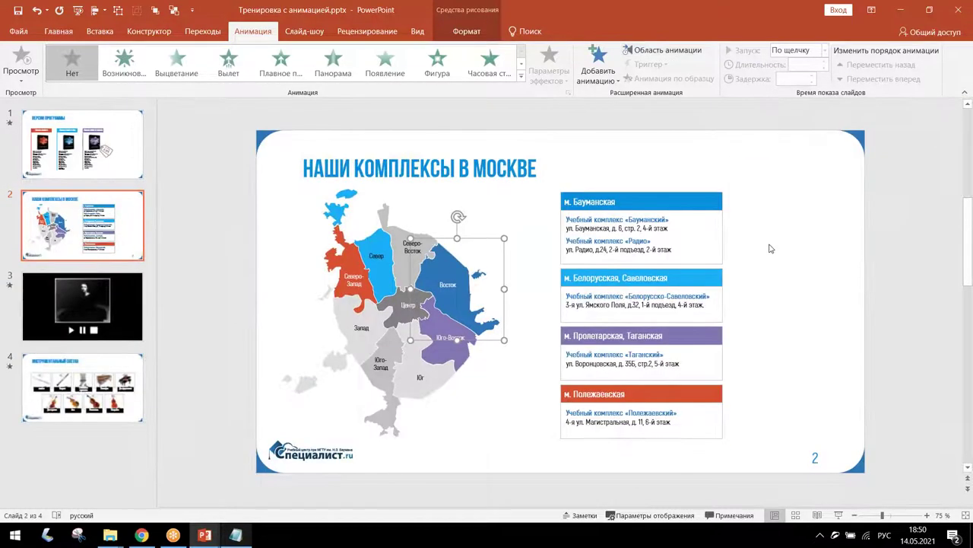
click(768, 247)
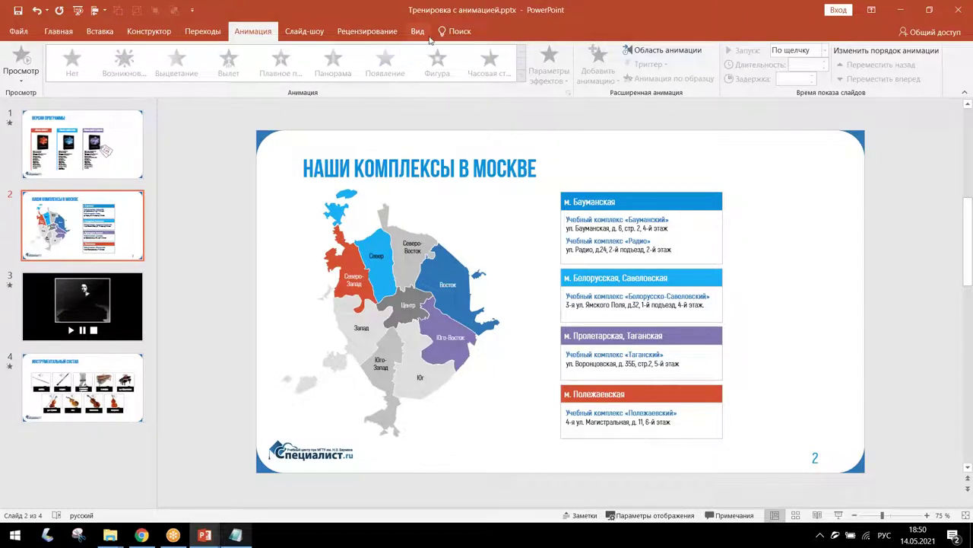
click(73, 37)
Open the Selection Pane and collapse the four Gruppieren 23 groups.
click(694, 70)
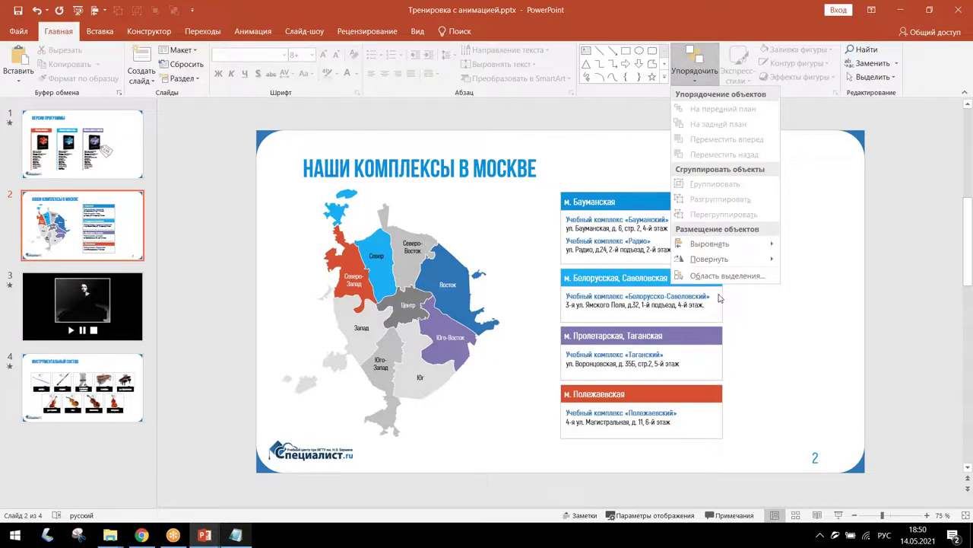
click(717, 278)
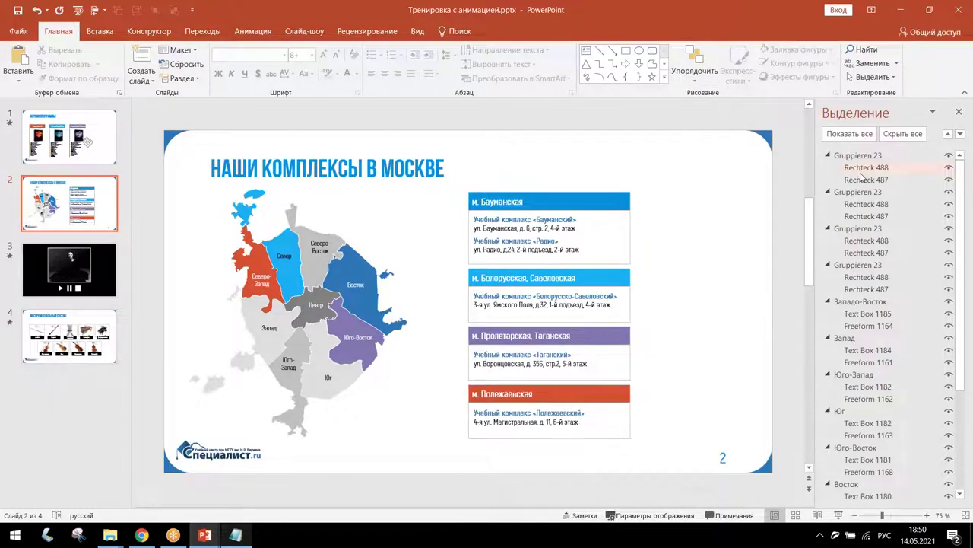
click(828, 155)
click(828, 168)
click(828, 180)
click(828, 192)
Rename the fourth group to Бауманская and select the address box group on the slide.
click(858, 192)
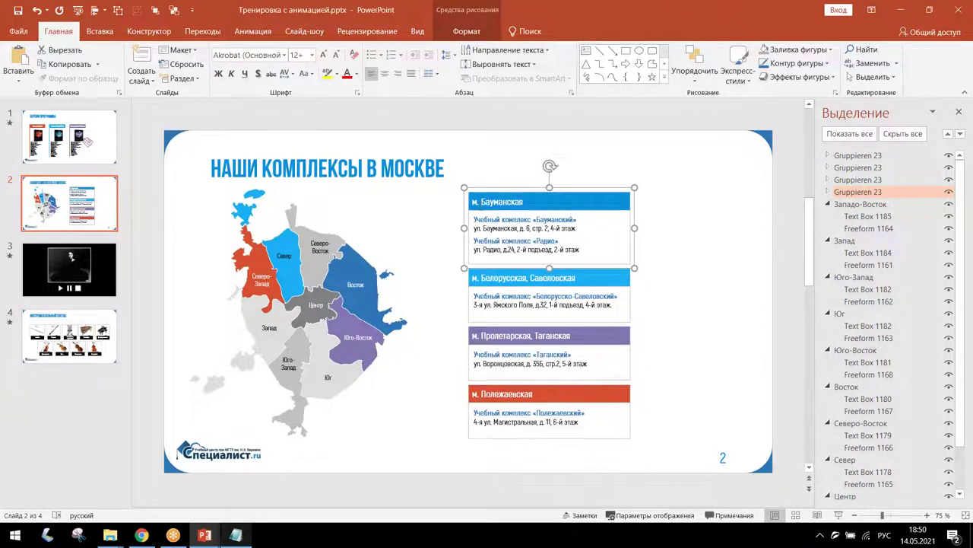
click(849, 193)
drag(882, 192, 761, 191)
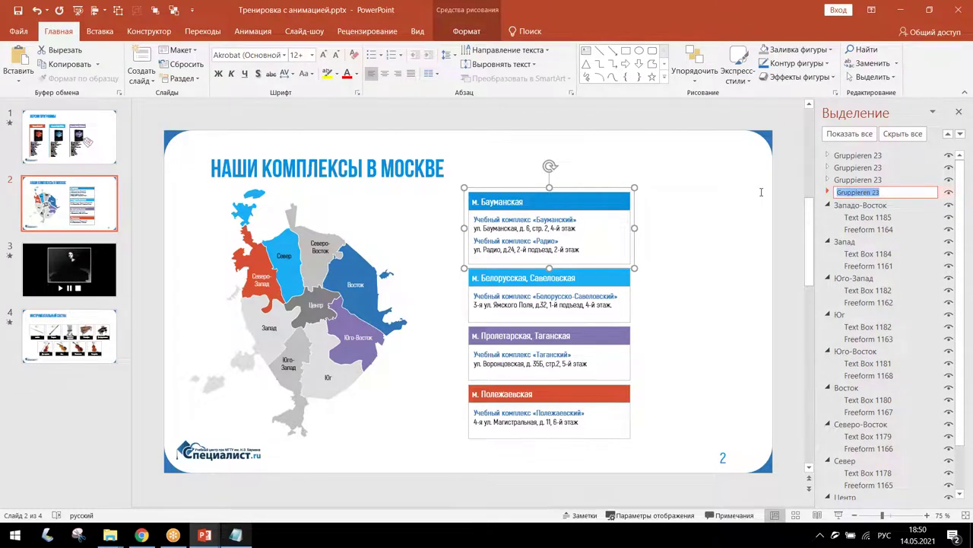
text(Бауманская)
key(Return)
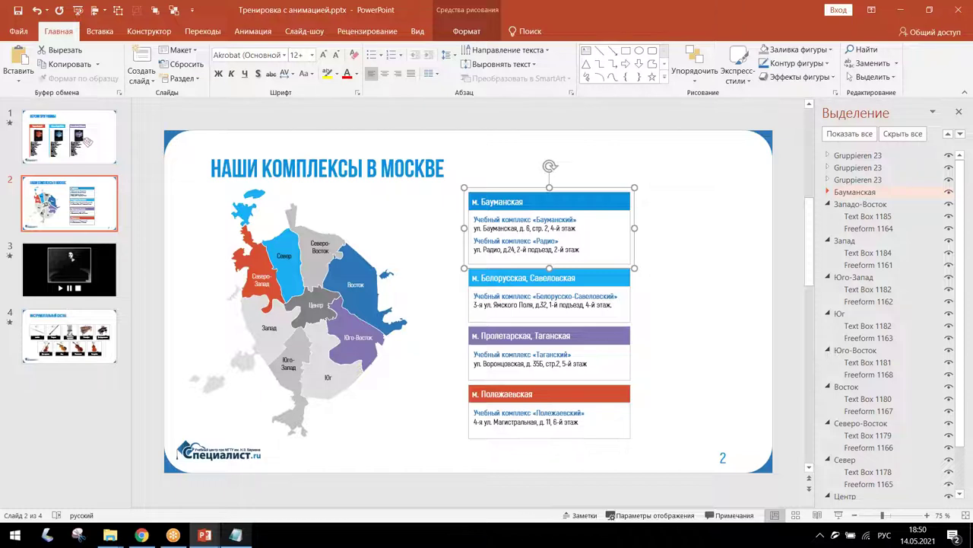
click(360, 267)
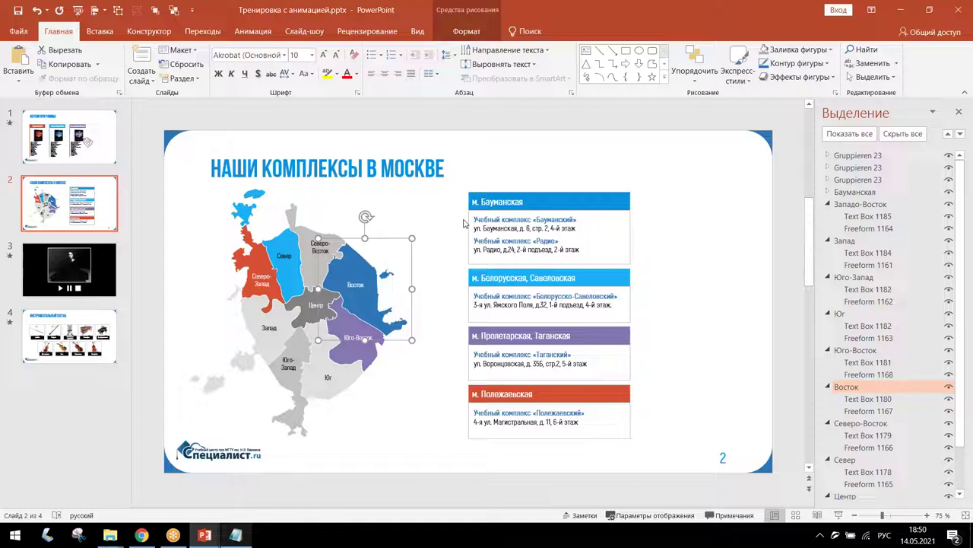
click(482, 203)
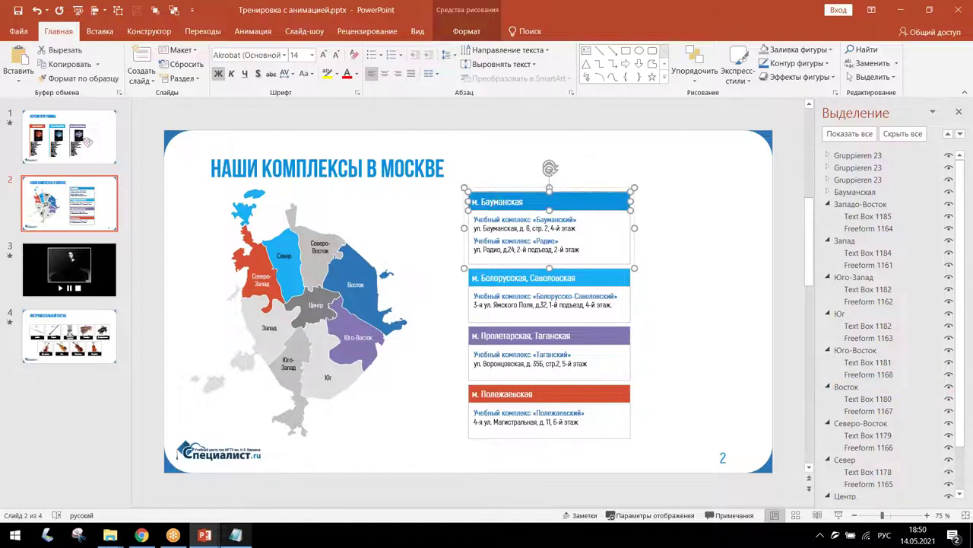
click(497, 188)
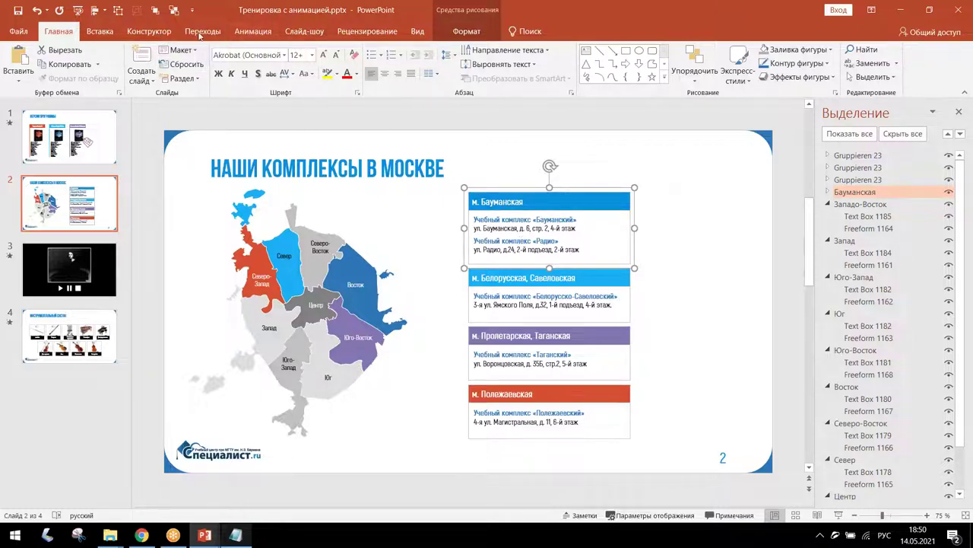
Give the Бауманская box a Вылет entrance effect flying in from the left.
click(249, 32)
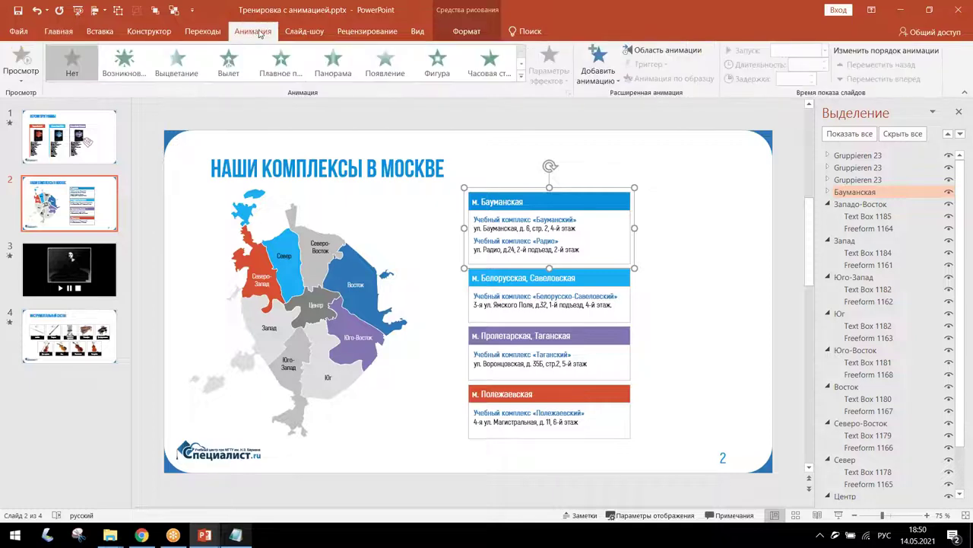
click(228, 61)
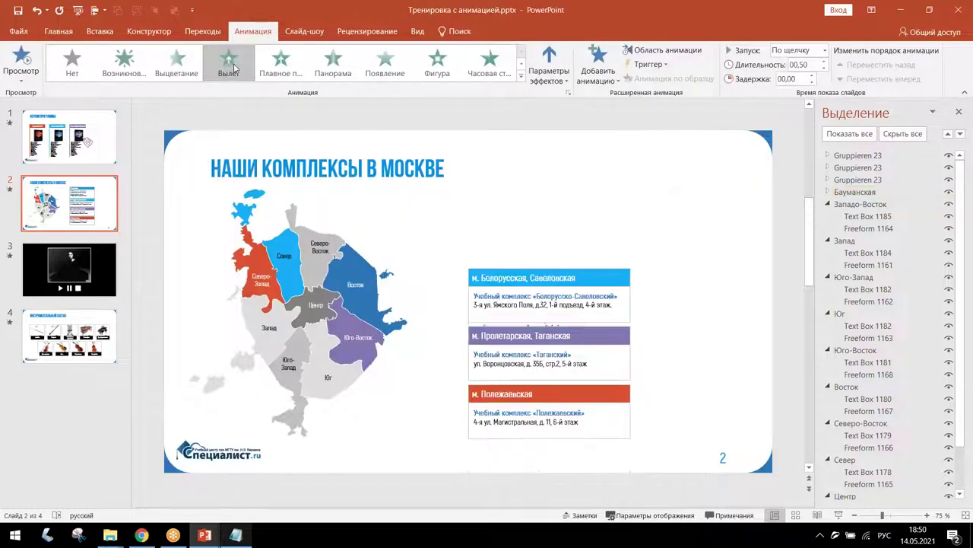
click(549, 68)
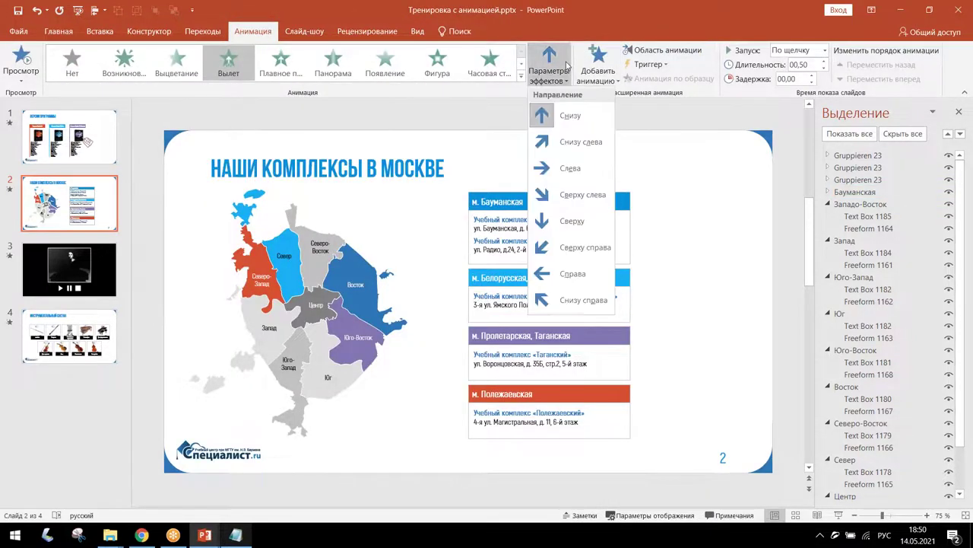
click(567, 168)
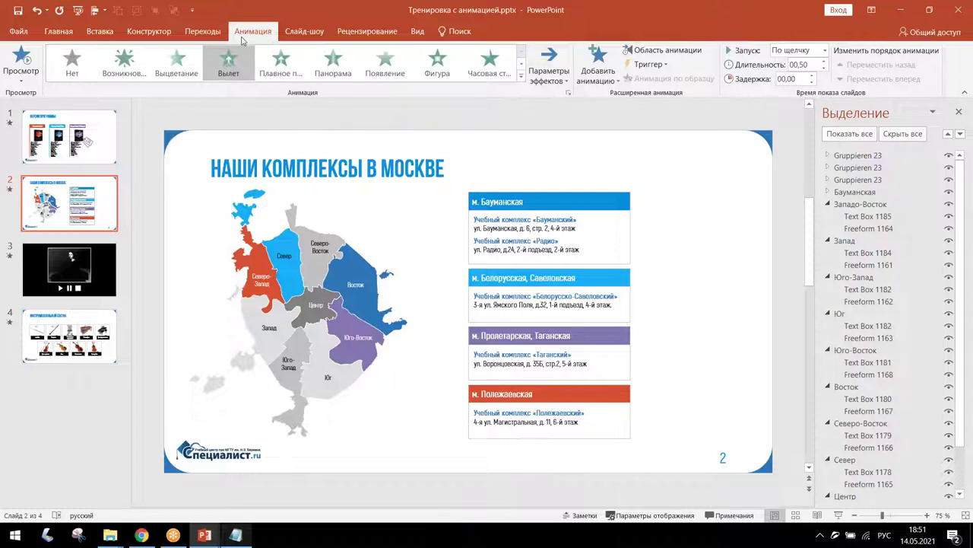
Set Восток as the trigger for the Бауманская animation and start the slide show.
click(694, 53)
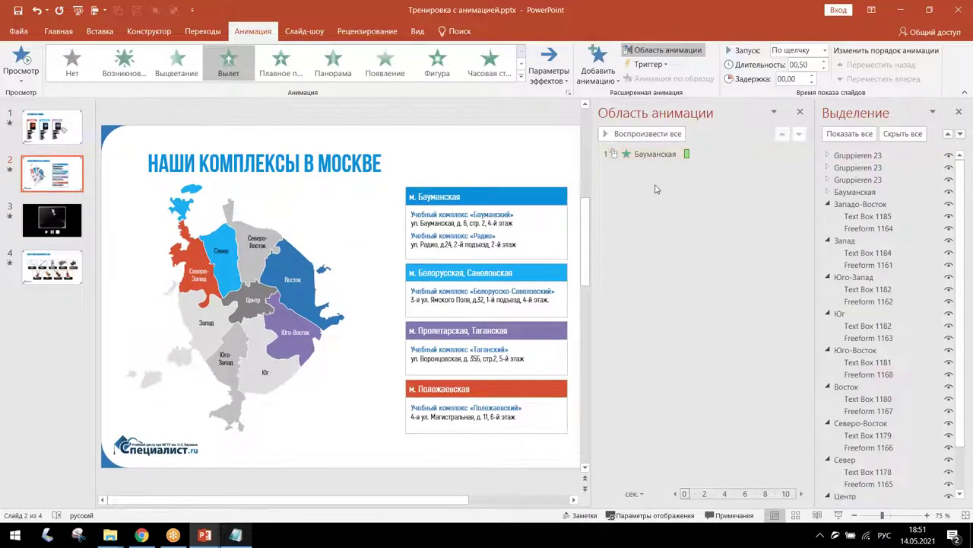
click(615, 152)
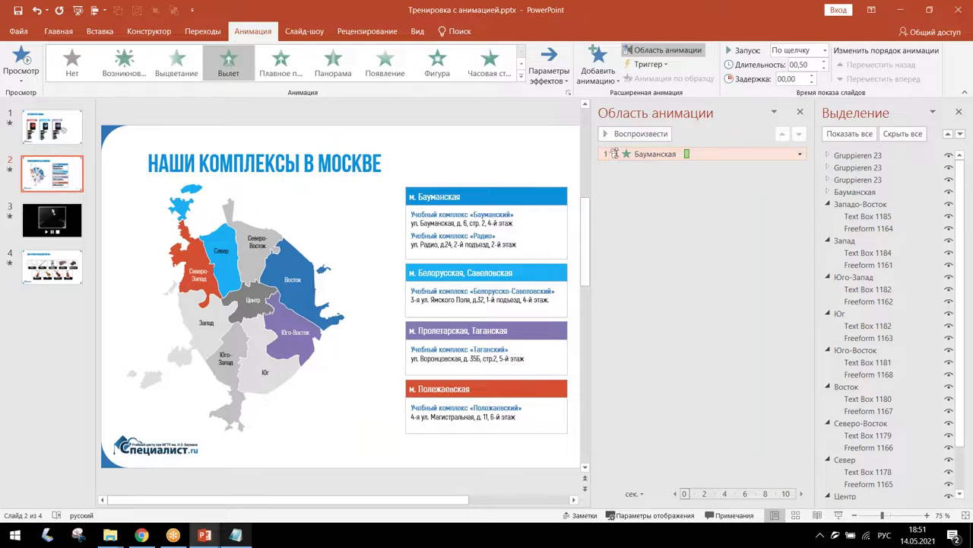
click(648, 64)
mouse_move(647, 82)
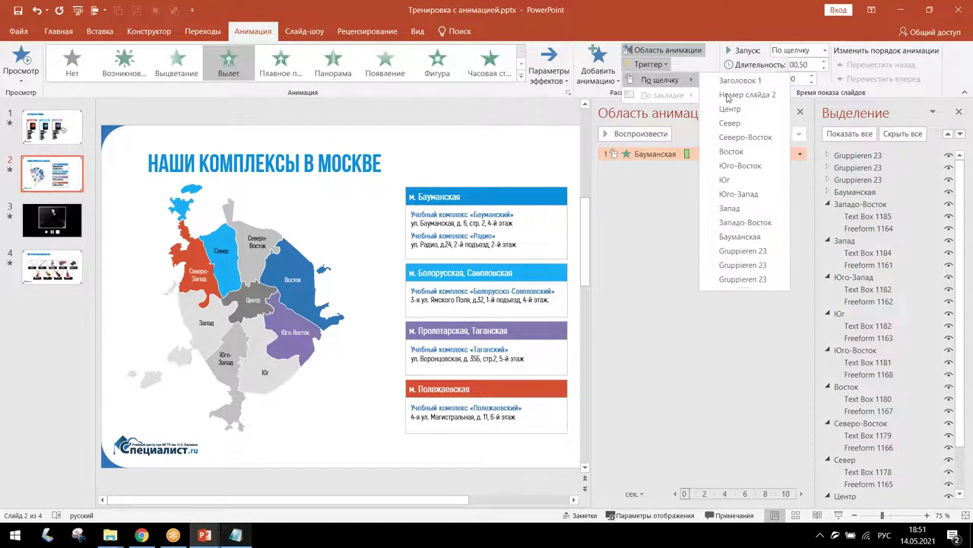
click(732, 151)
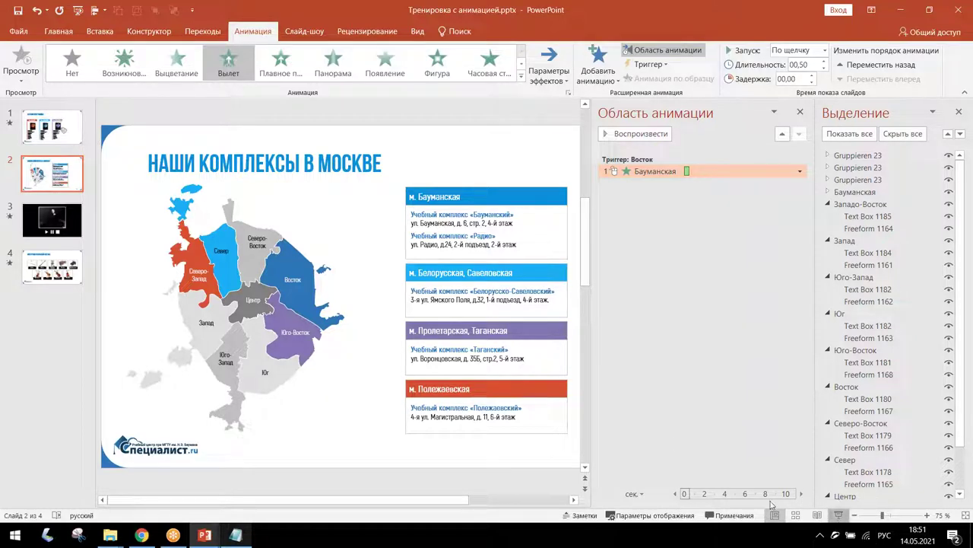
click(836, 523)
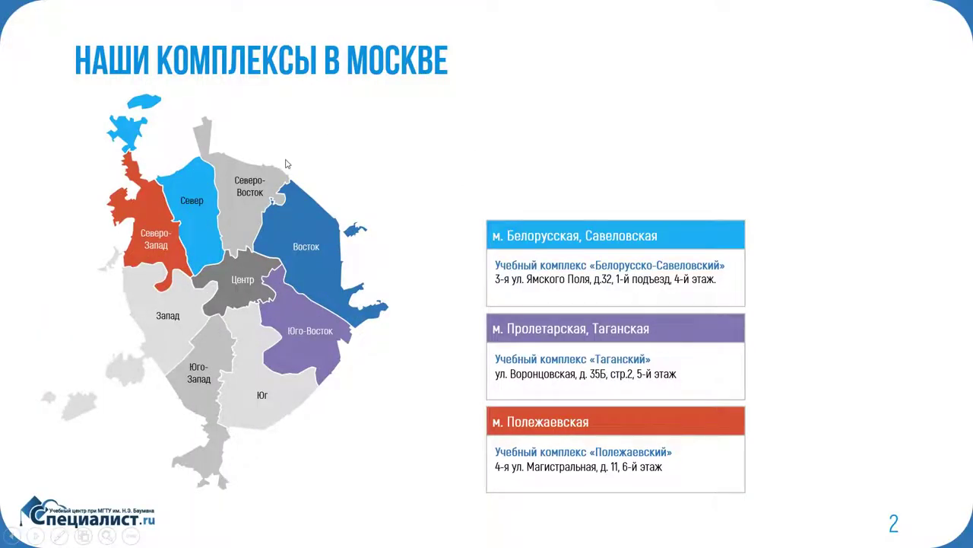
In the slide show, click Восток to confirm the Бауманская box flies in, then exit the show.
click(297, 210)
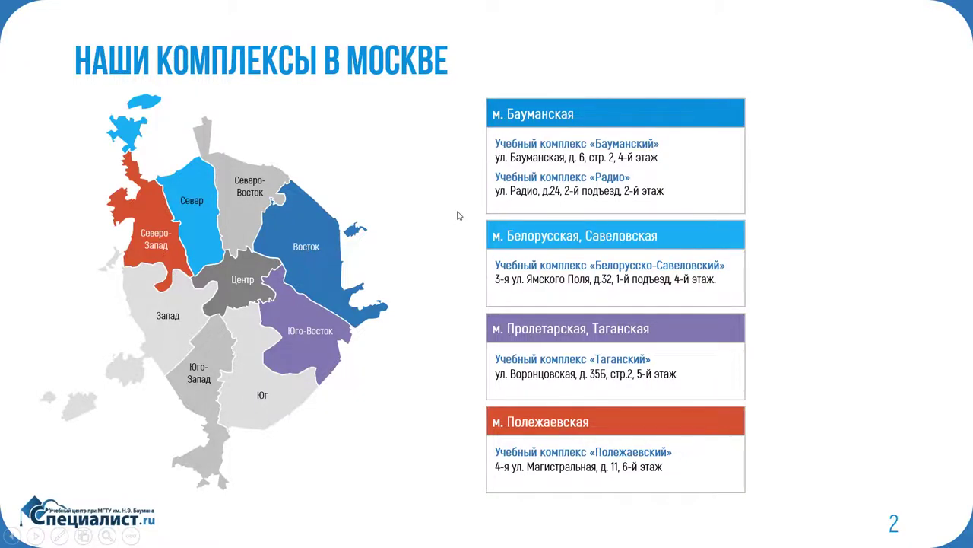
key(Escape)
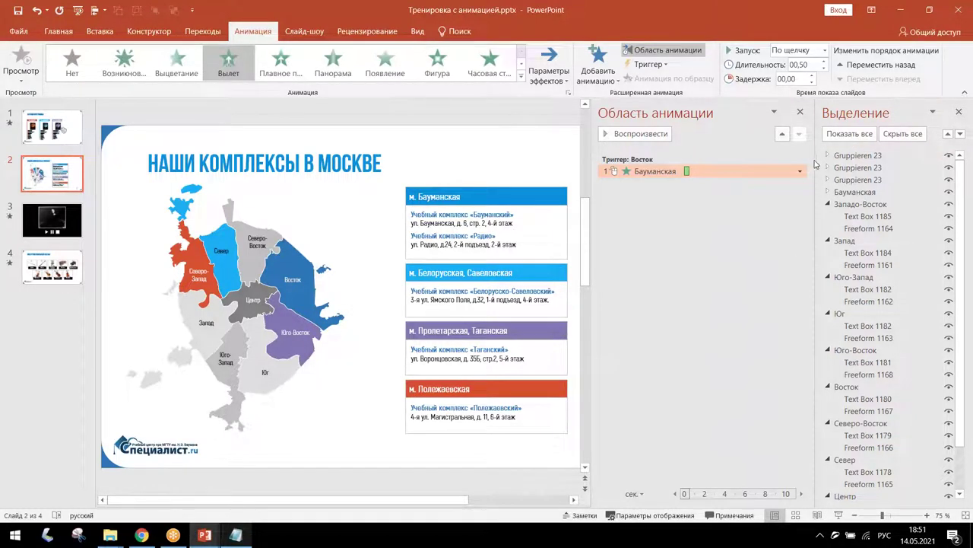
Widen the Selection pane and collapse all nine district groups, from Западо-Восток through Центр.
drag(814, 159, 785, 160)
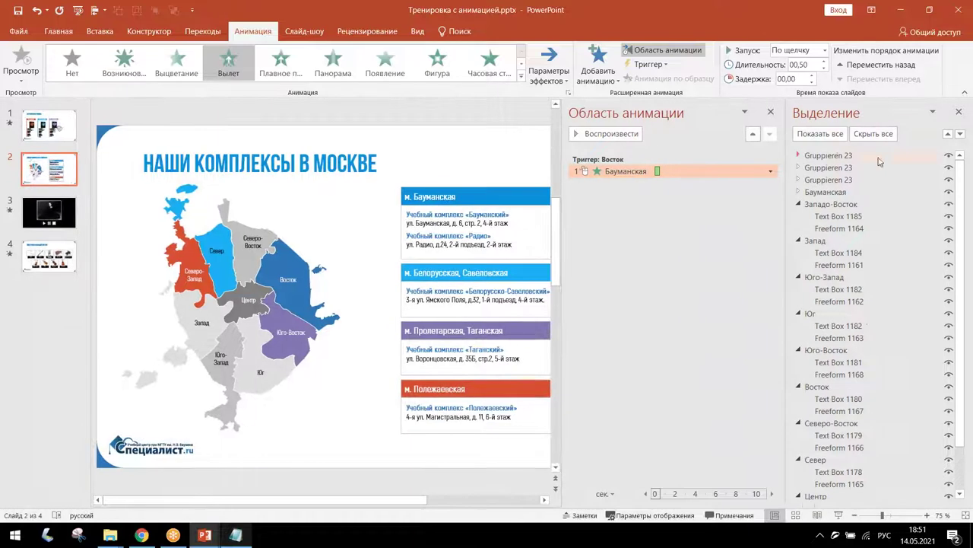
click(799, 205)
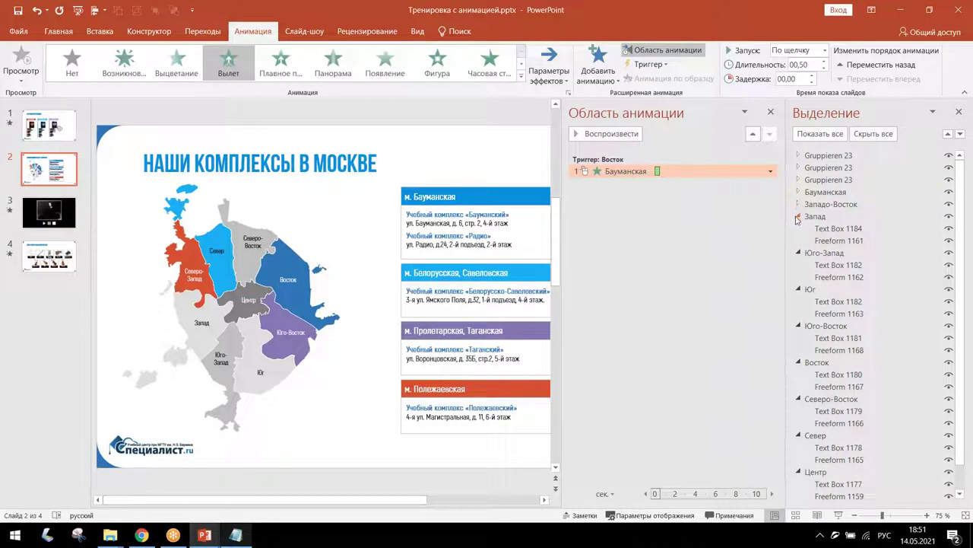
click(798, 217)
click(799, 229)
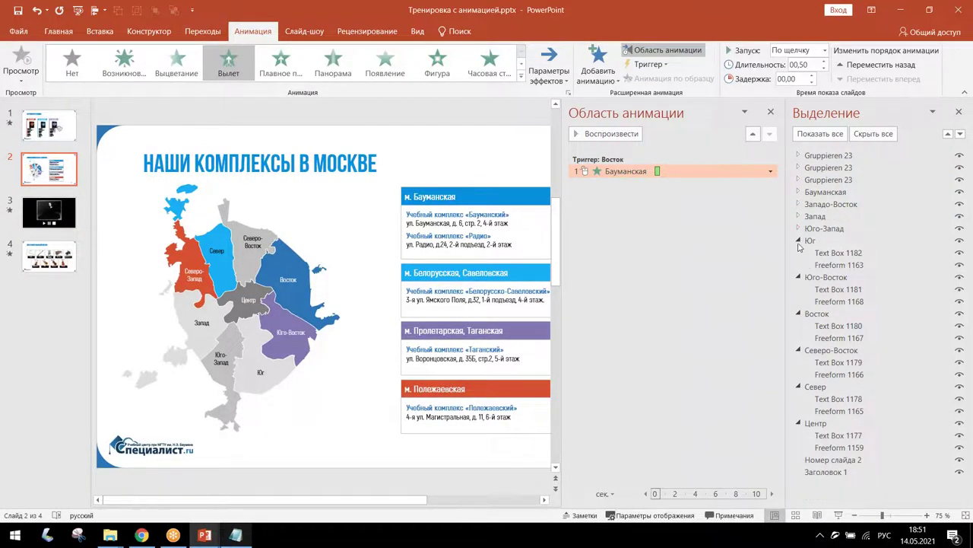
click(799, 241)
click(799, 253)
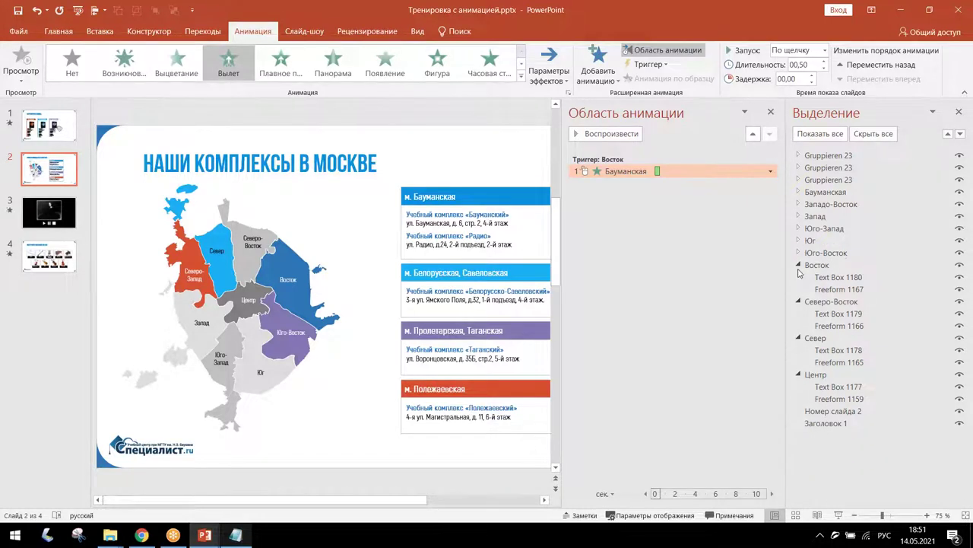
click(798, 266)
click(798, 277)
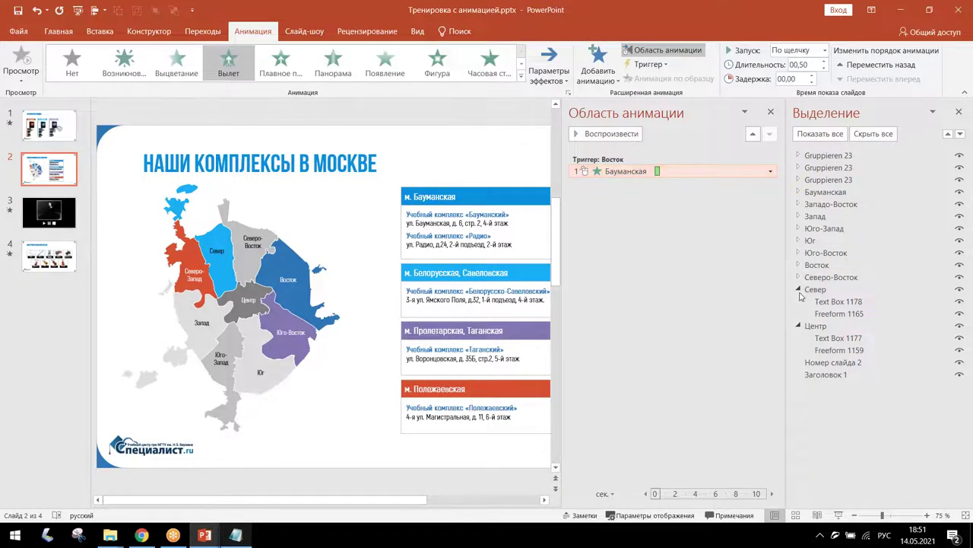
click(799, 290)
click(799, 302)
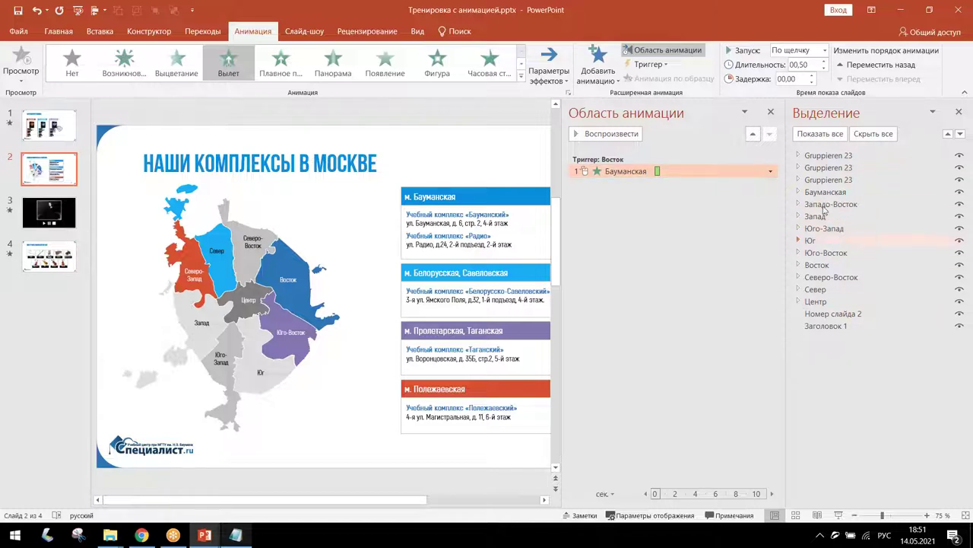
Check which Gruppieren 23 group holds the Полежаевская box, clear the selection and close the Selection pane.
click(832, 168)
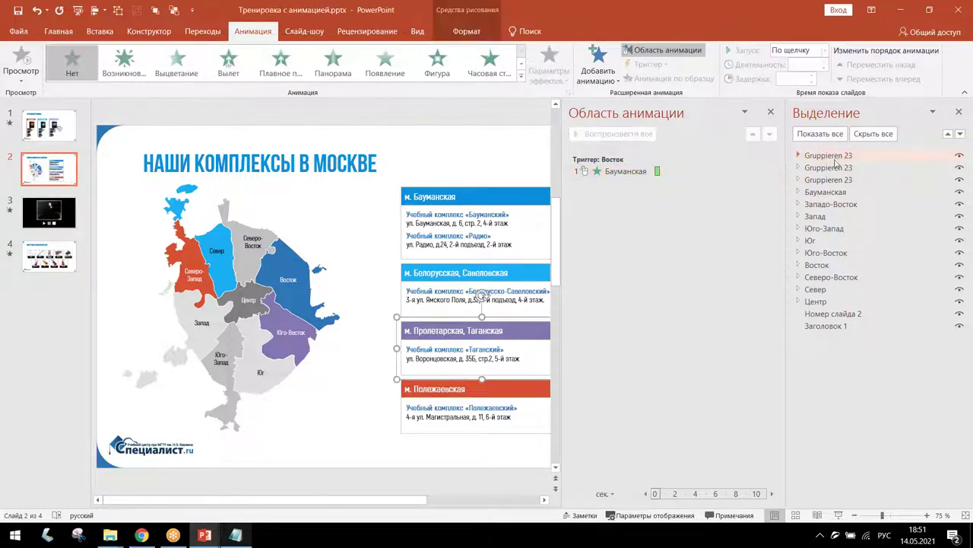
click(831, 181)
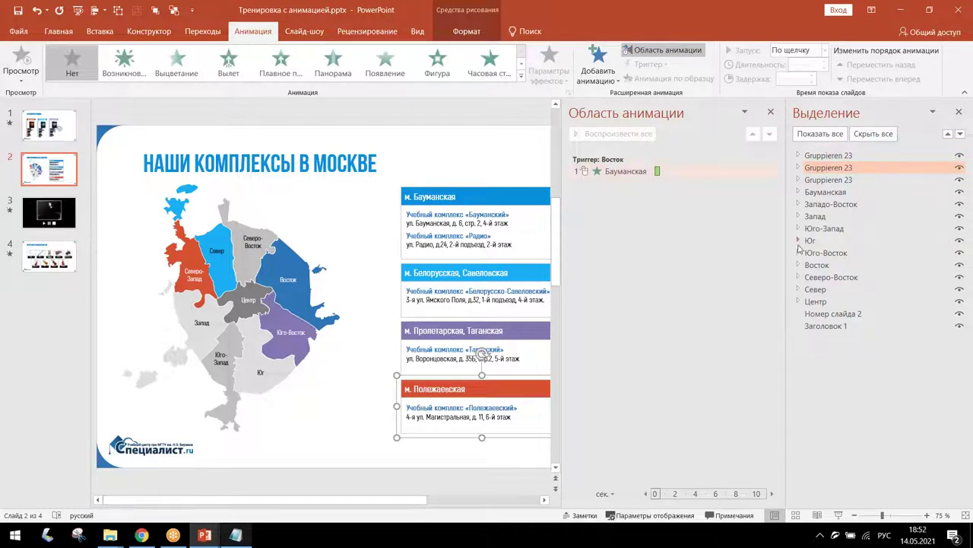
key(Escape)
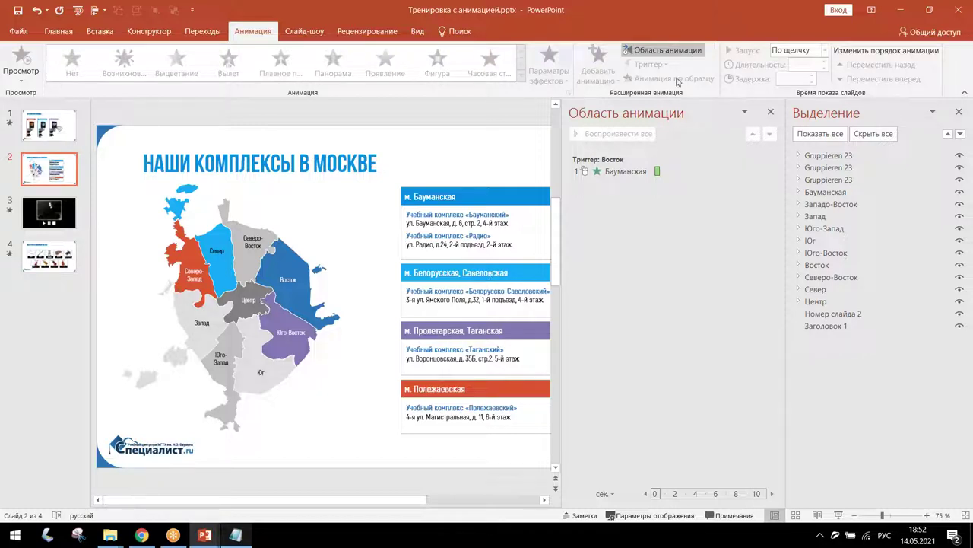
click(959, 113)
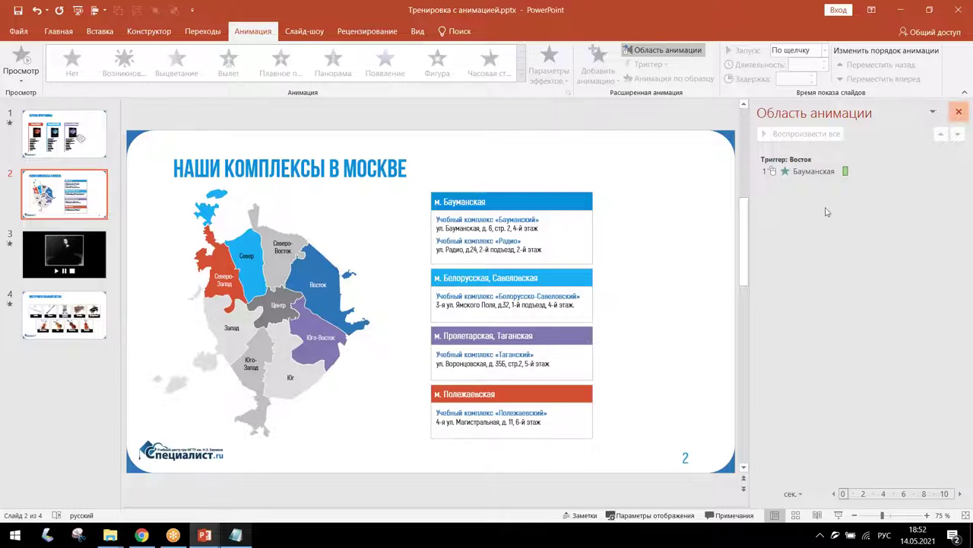
Close the Animation pane, go to slide 3 and select its video.
click(955, 112)
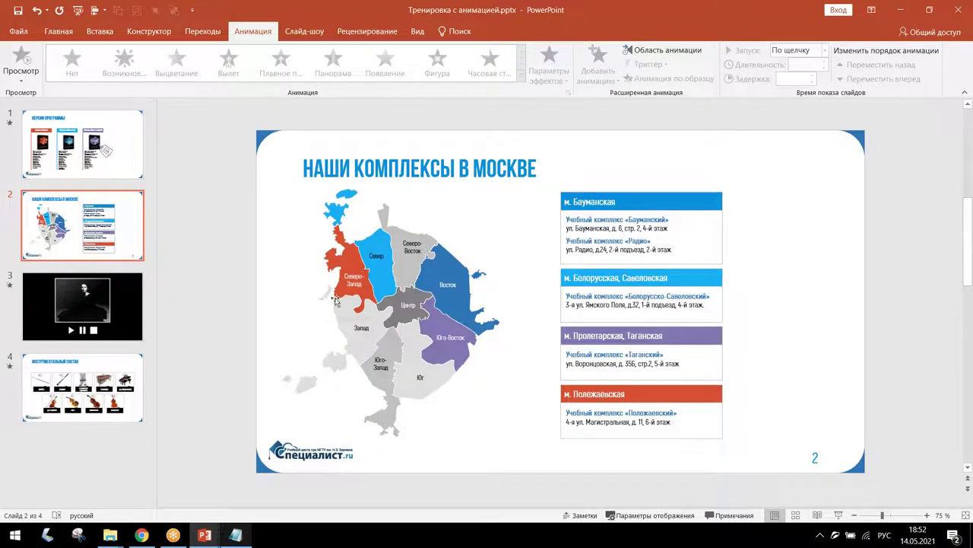
click(99, 298)
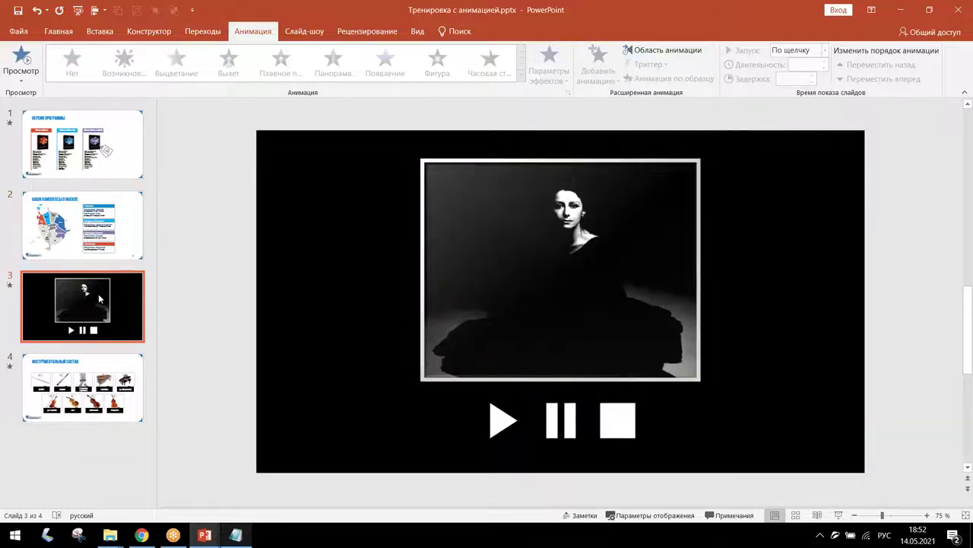
mouse_move(513, 345)
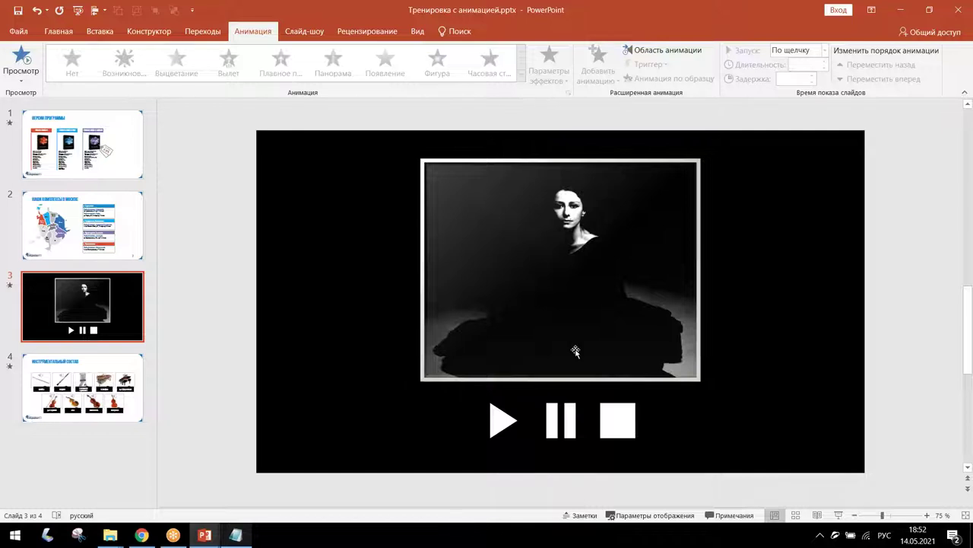
mouse_move(541, 334)
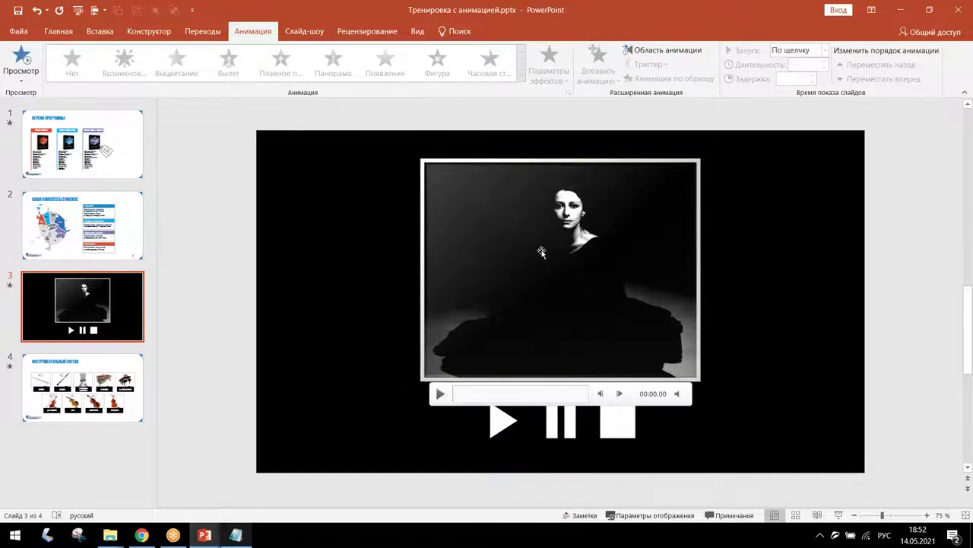
click(580, 220)
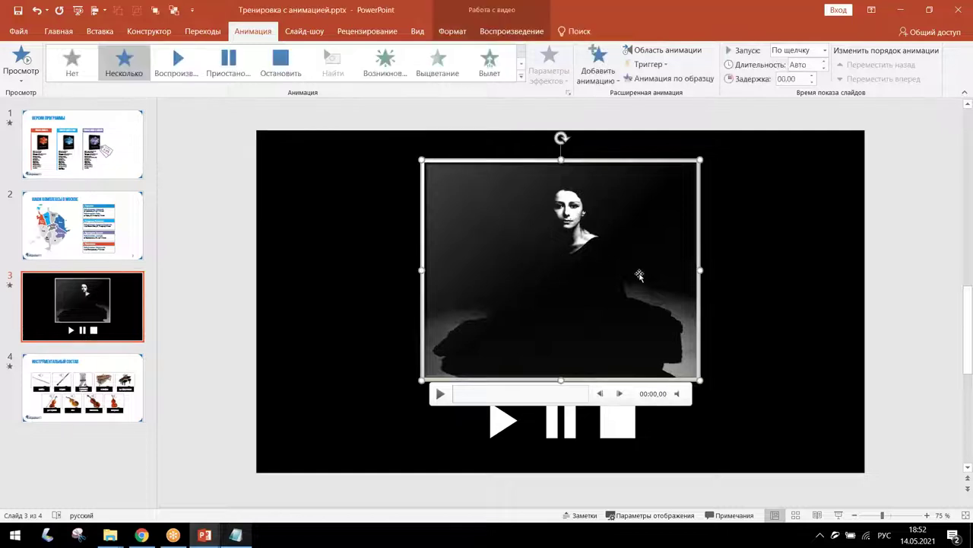
mouse_move(676, 391)
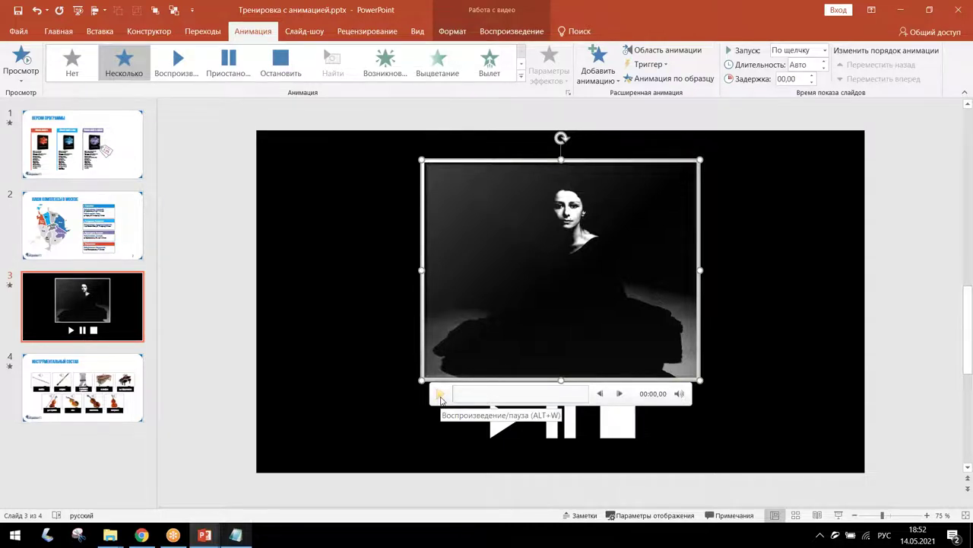
click(441, 397)
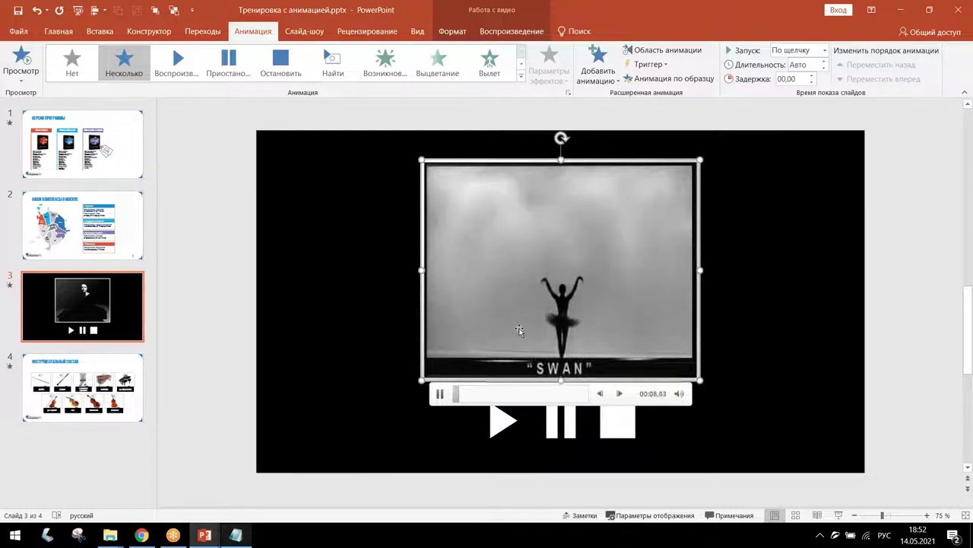
click(443, 397)
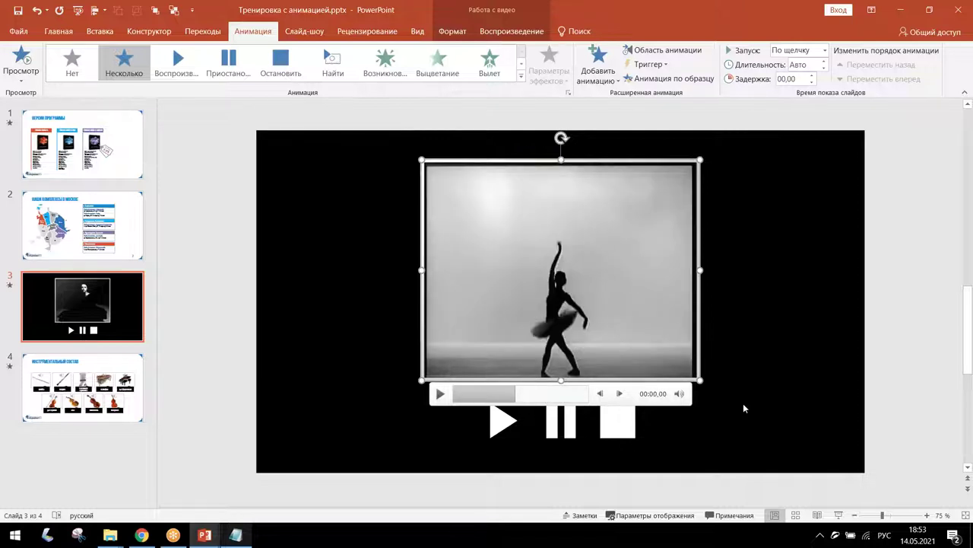
click(743, 403)
Test slide 3 in a slide show by playing, skipping ahead and pausing the ballet video, then exit.
click(838, 515)
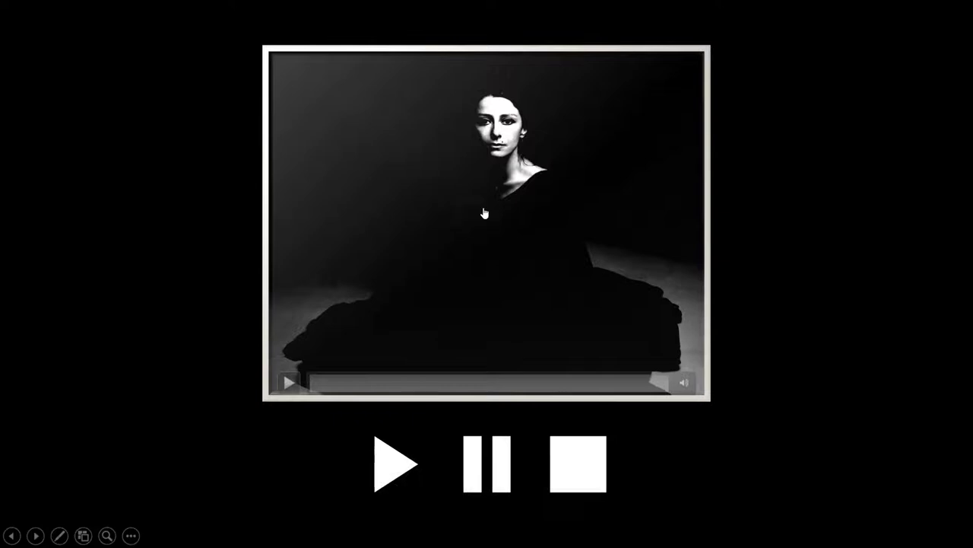
click(295, 384)
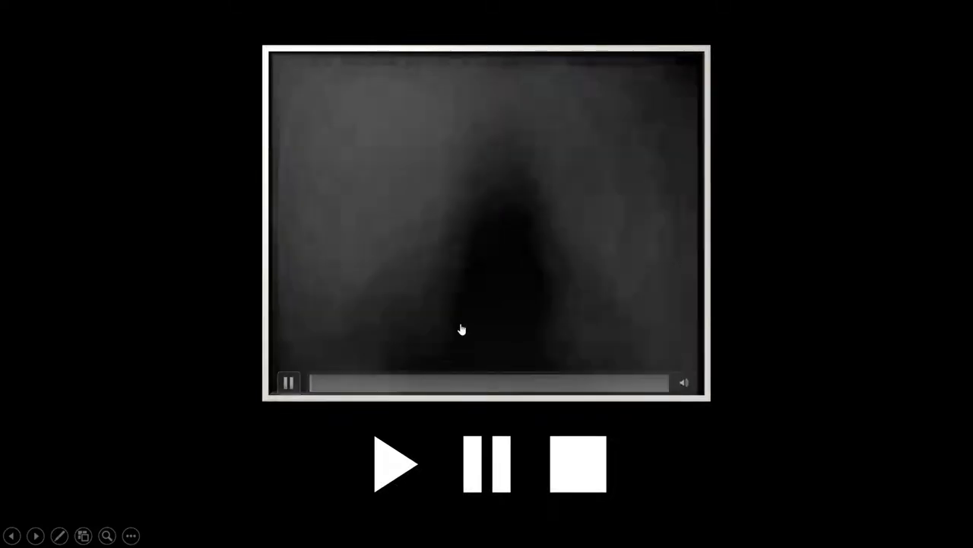
click(379, 389)
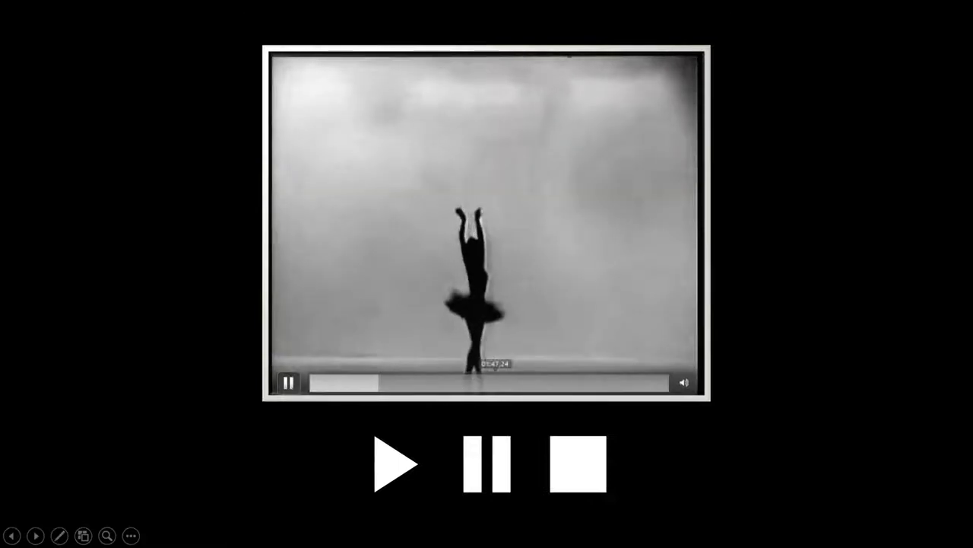
click(496, 388)
click(600, 384)
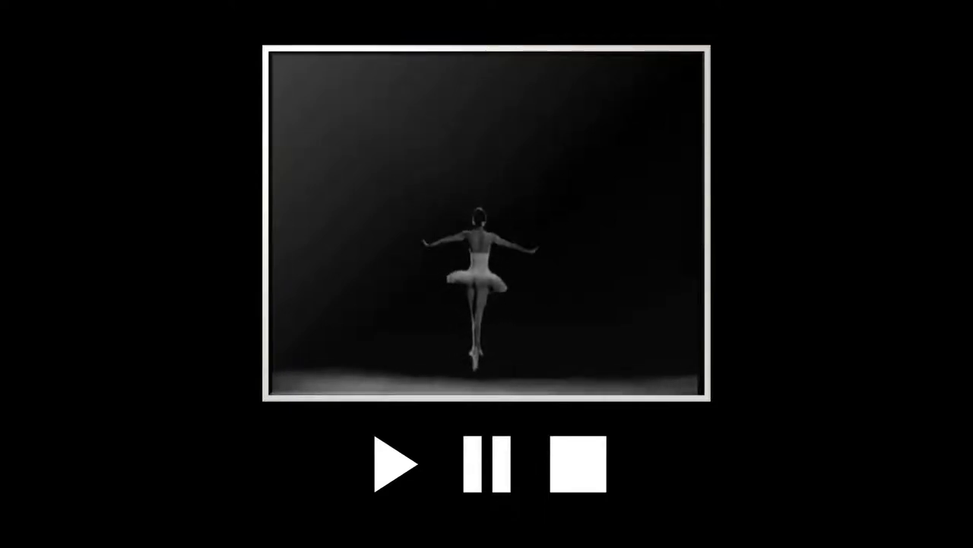
mouse_move(600, 181)
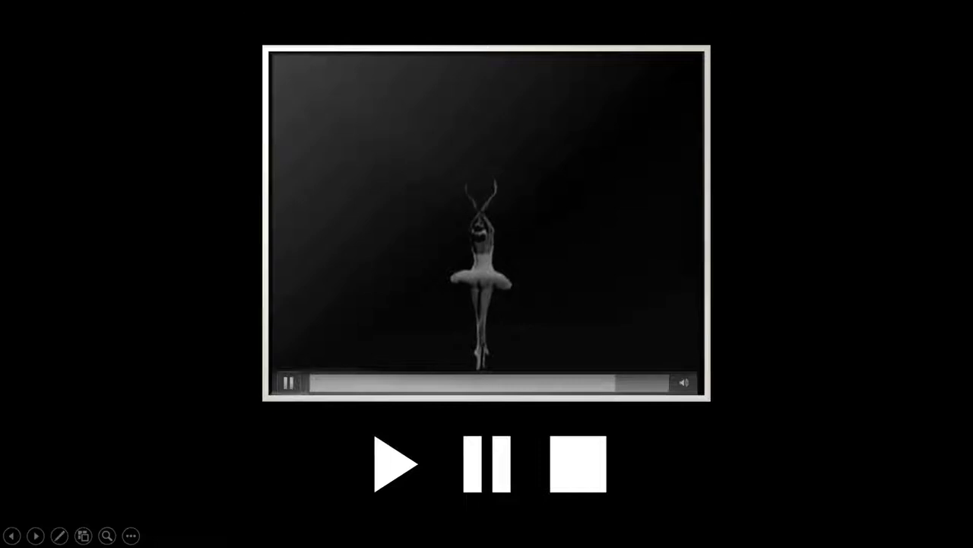
click(545, 223)
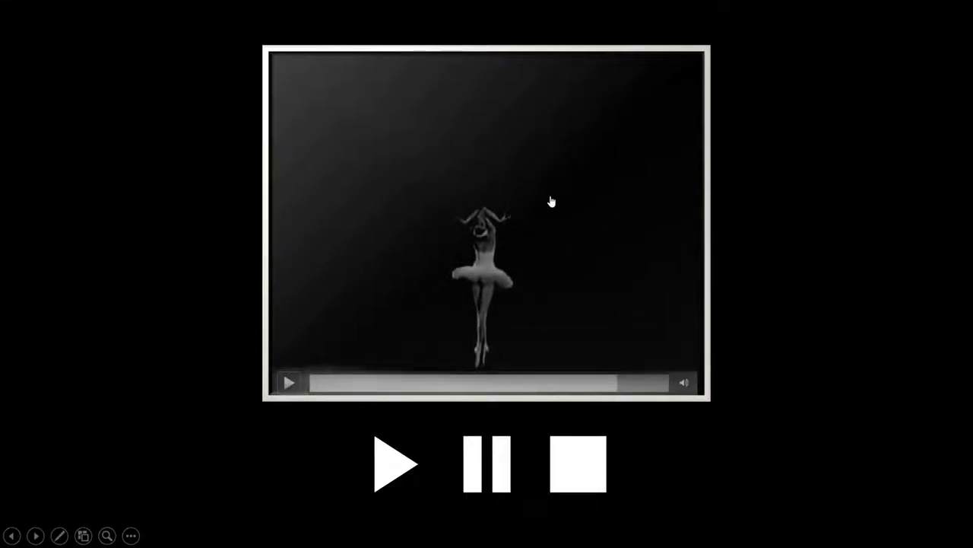
key(Escape)
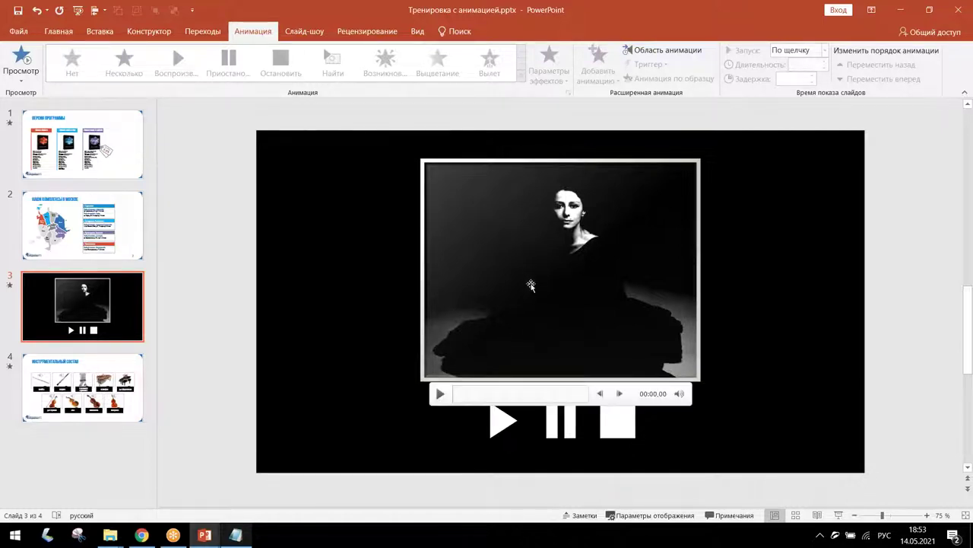
Review the video's play and triggered pause effects in the Animation Pane, then bring up the Add Animation gallery.
click(548, 251)
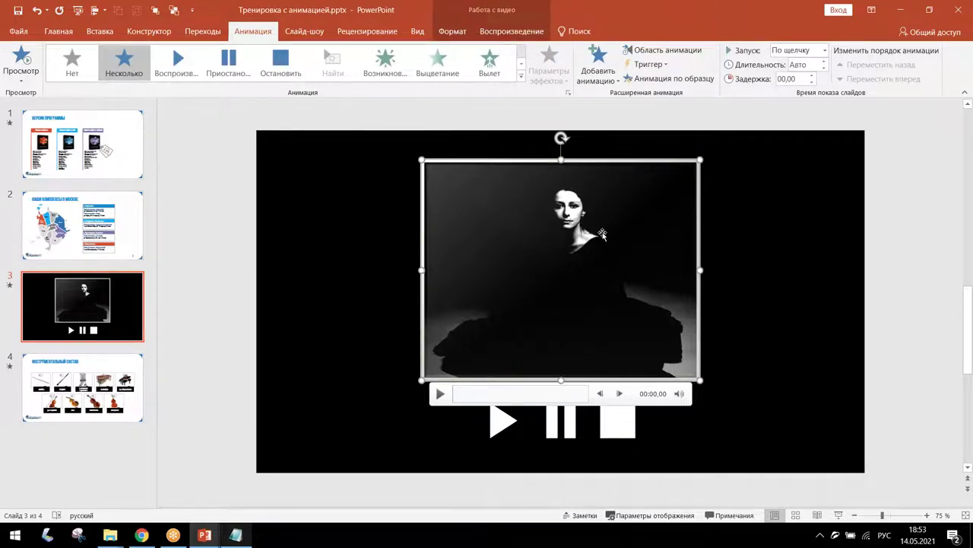
click(660, 52)
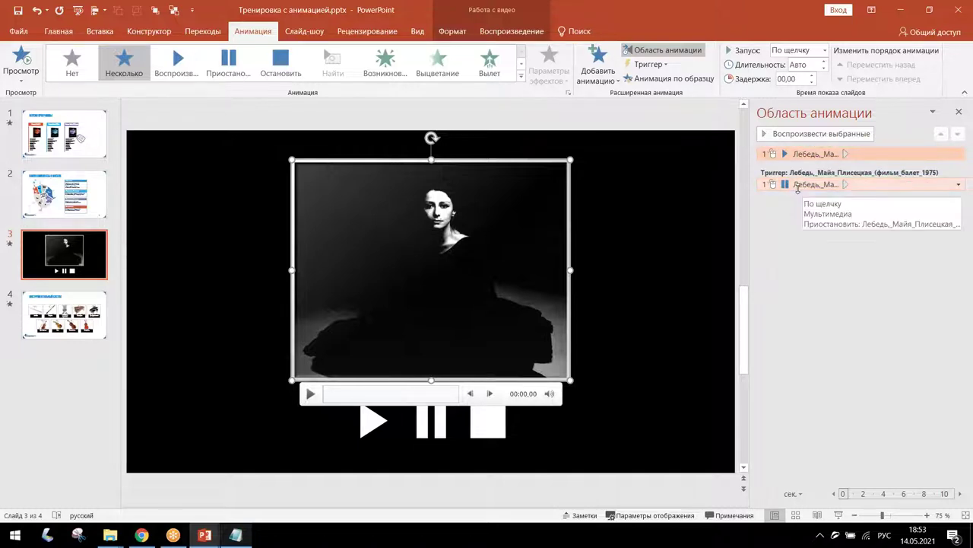
click(795, 183)
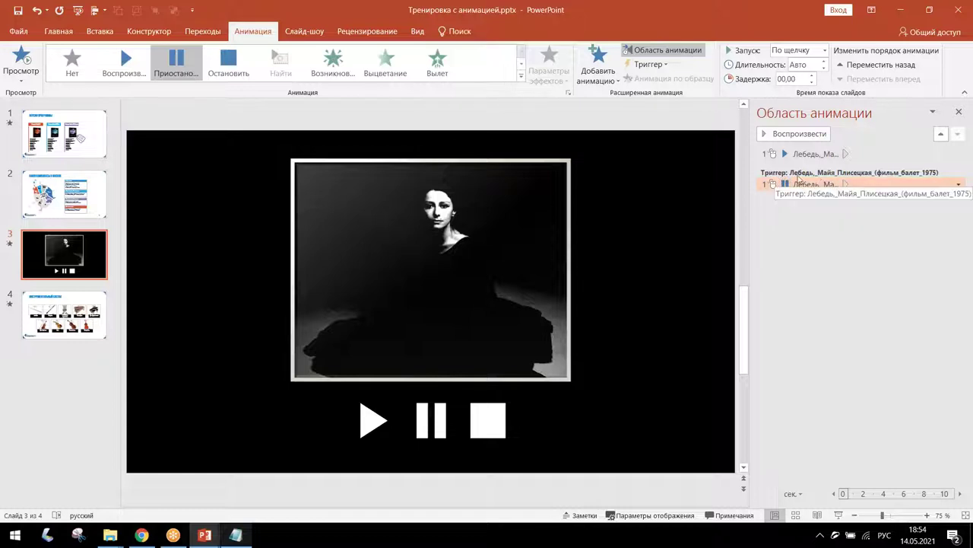
click(801, 154)
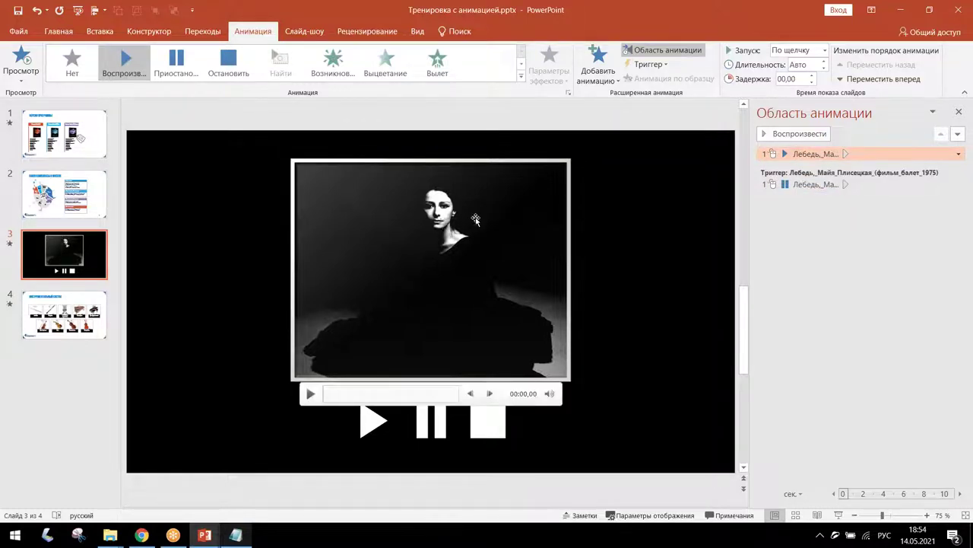
click(445, 222)
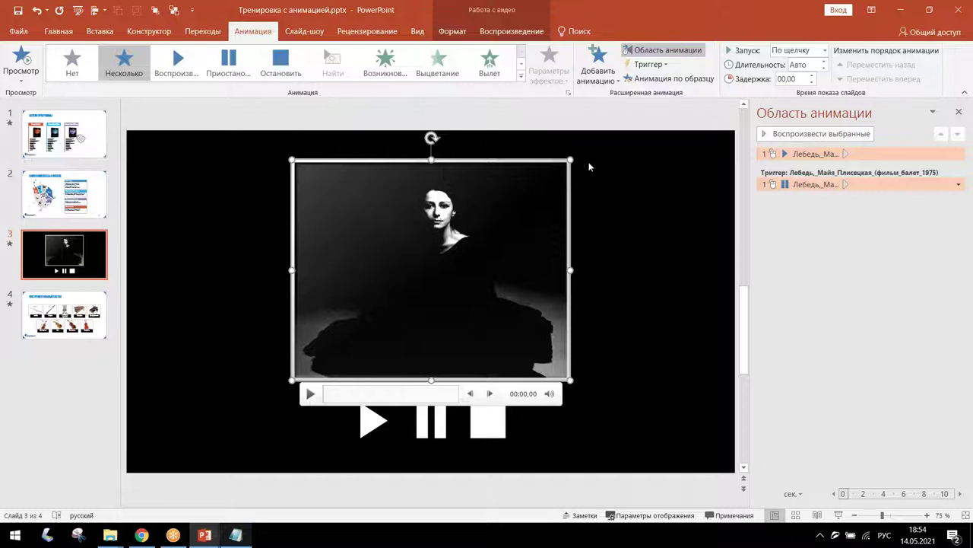
click(608, 72)
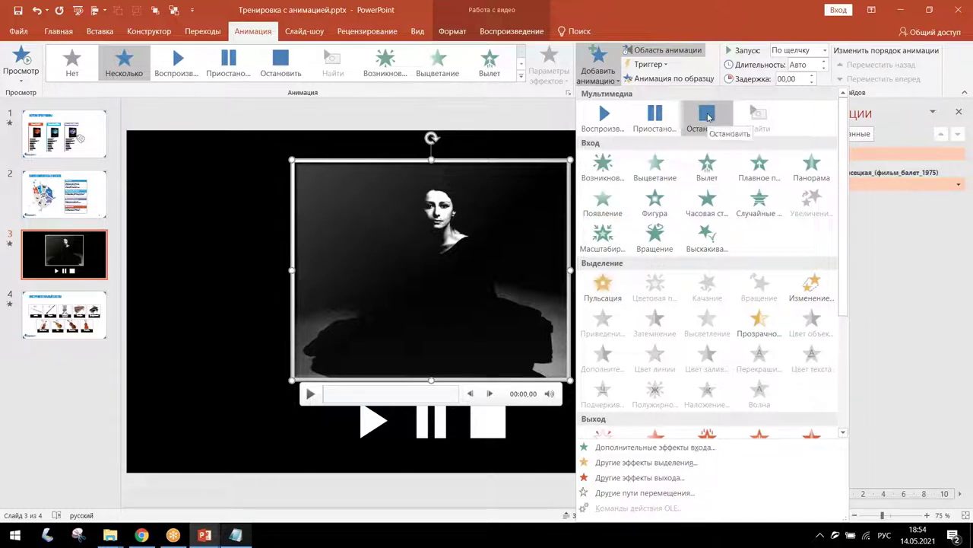
Add a Stop effect to the video and check the play, pause and stop button pictures.
click(708, 116)
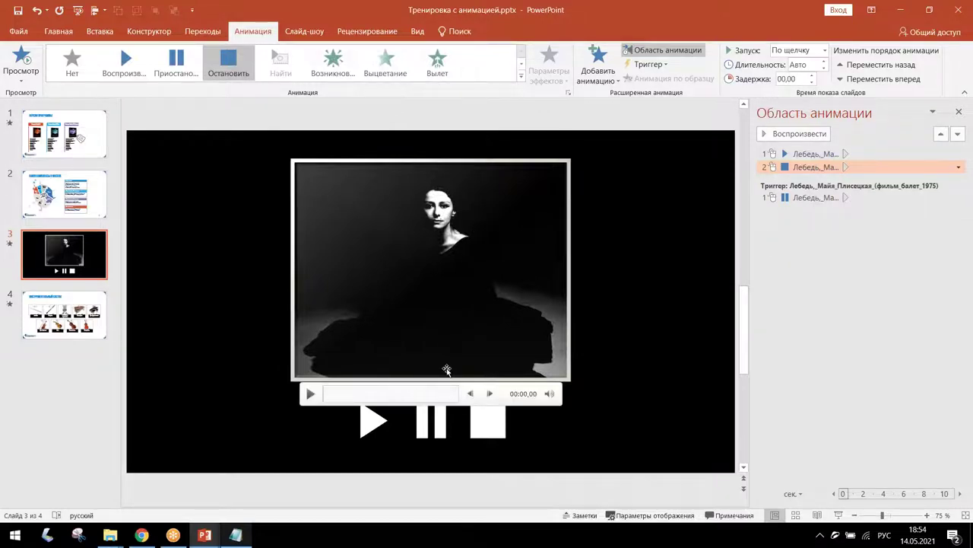
click(376, 430)
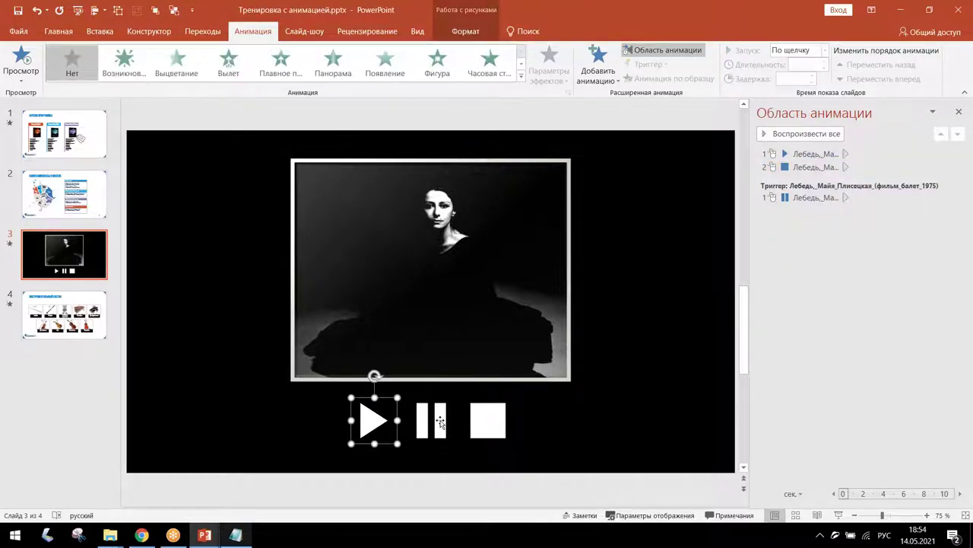
click(440, 423)
click(496, 419)
click(434, 421)
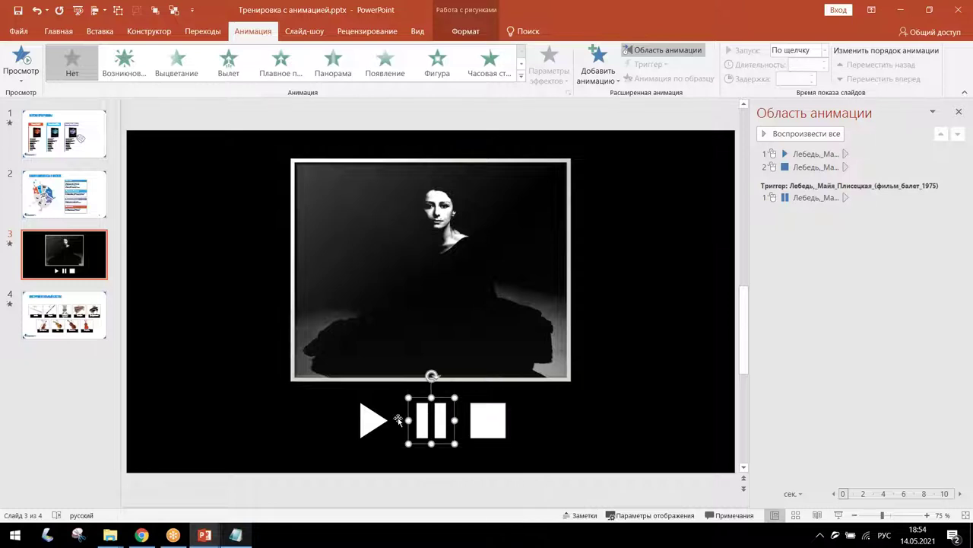
click(371, 422)
Show the Selection Pane from Home > Arrange after browsing the Insert shapes list.
mouse_move(321, 288)
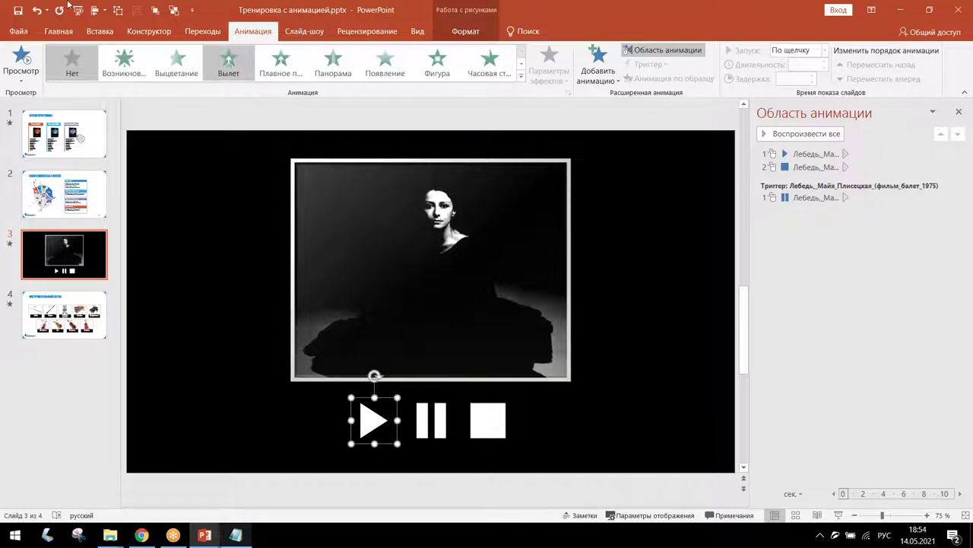
click(101, 32)
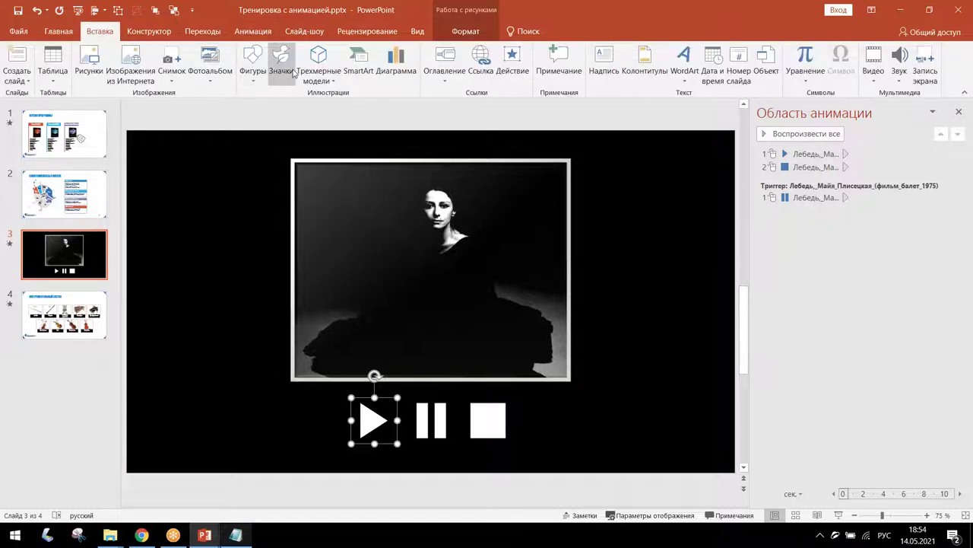
click(263, 73)
click(266, 74)
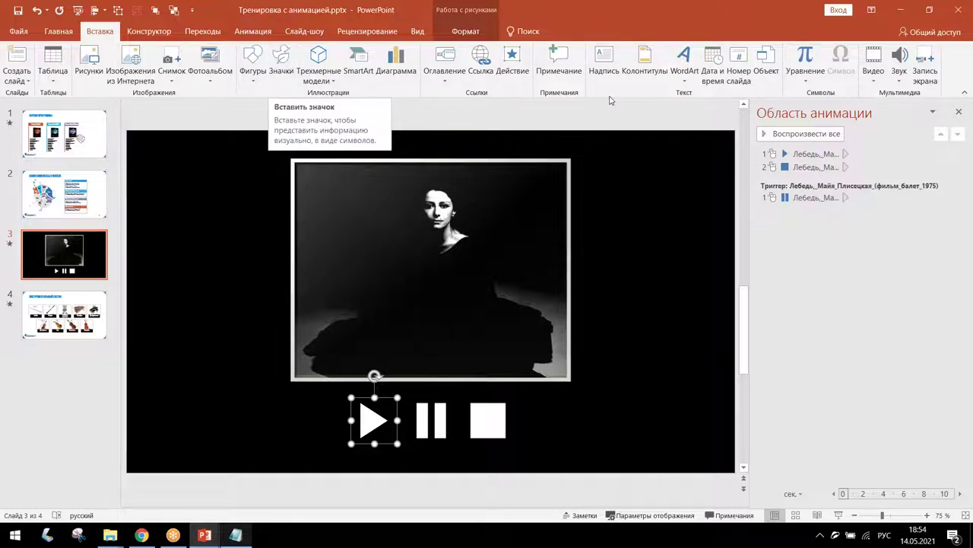
click(51, 32)
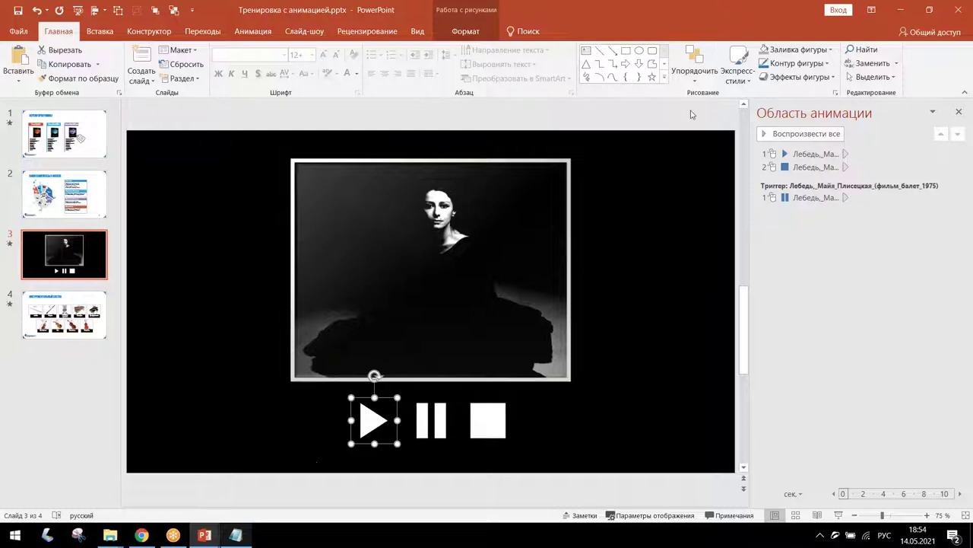
click(694, 67)
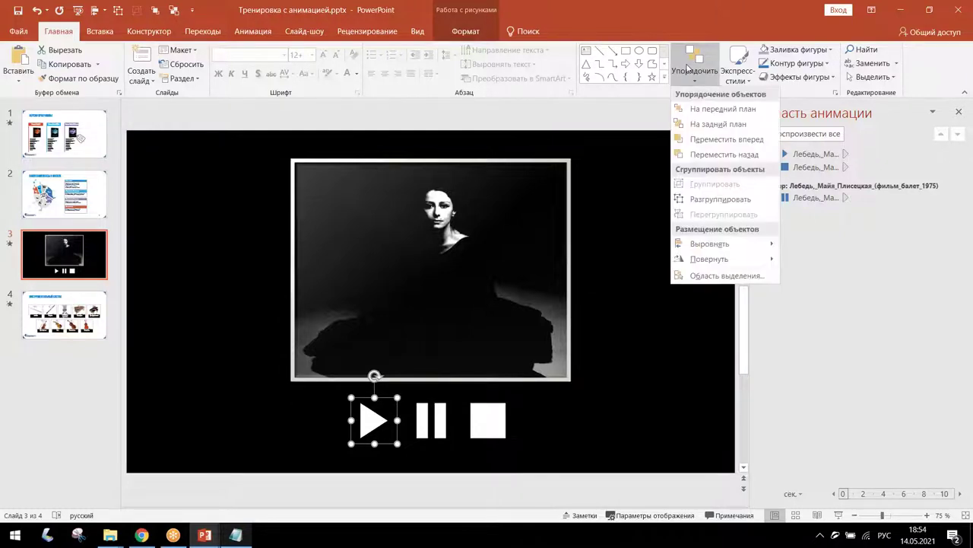
click(708, 275)
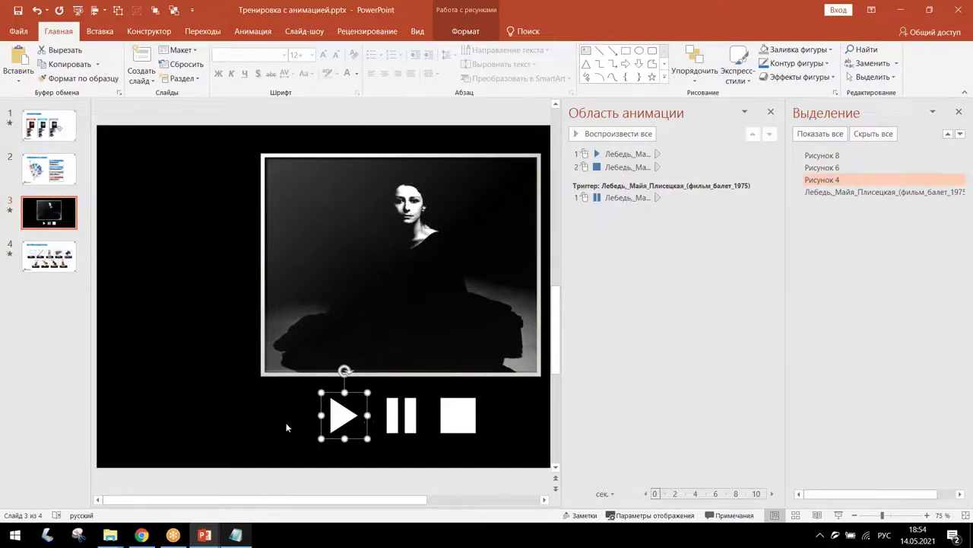
Rename Рисунок 4 to 'play' and Рисунок 6 to 'pause' in the Selection Pane.
click(829, 180)
drag(835, 183, 769, 181)
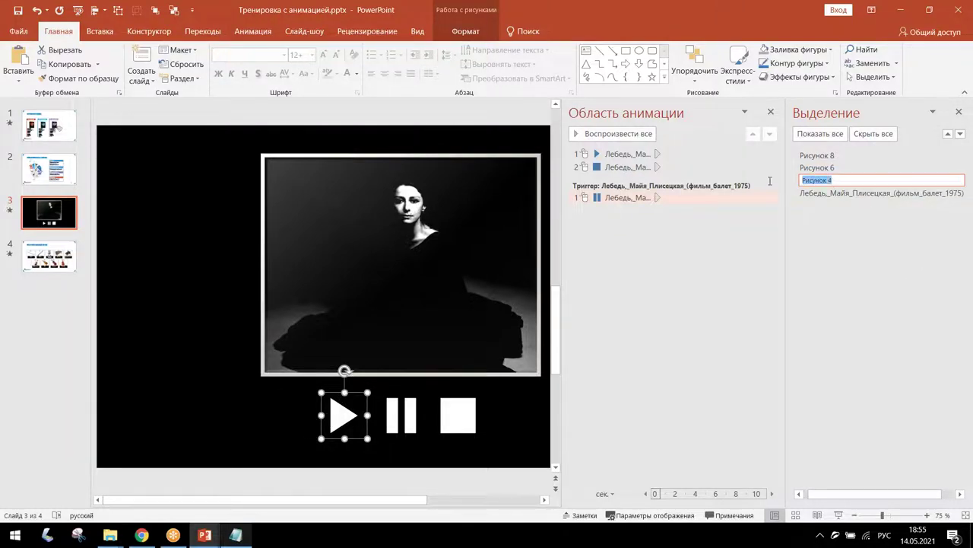
text(play)
key(Return)
click(404, 417)
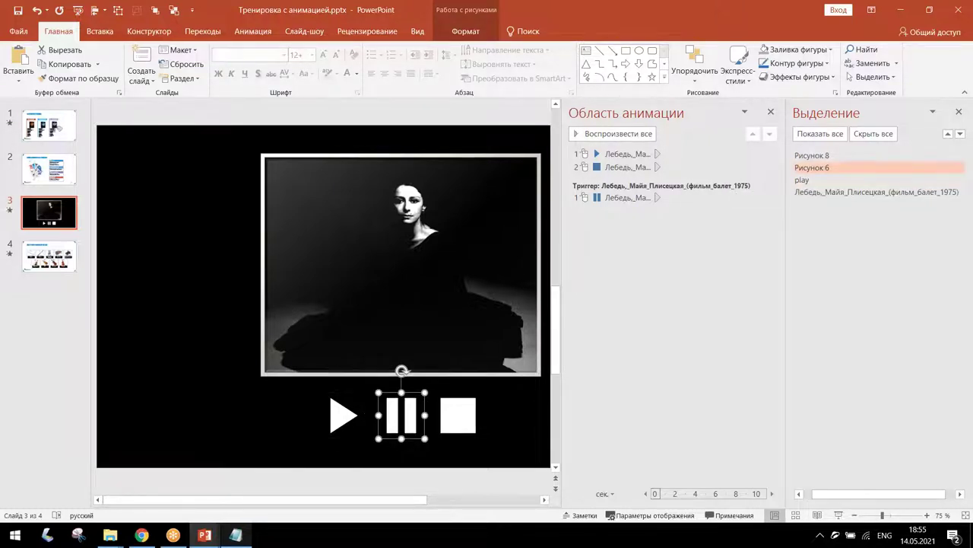
click(826, 168)
drag(838, 170, 756, 173)
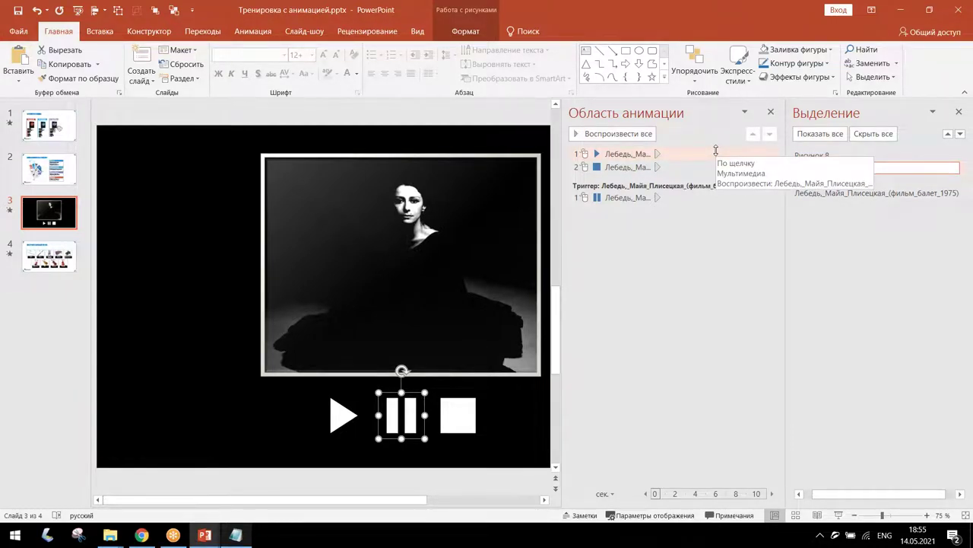
text(pause)
click(433, 403)
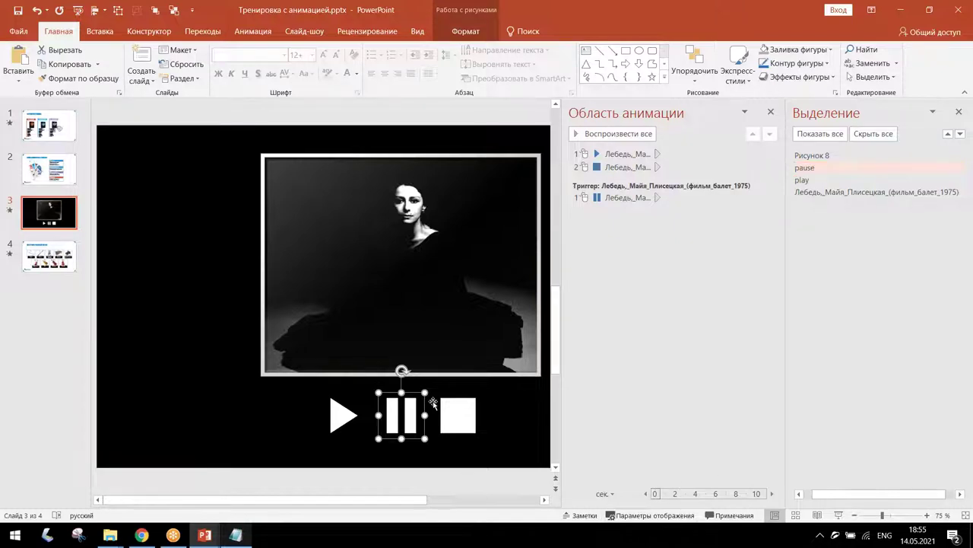
Rename Рисунок 8 to 'stop' and close the Selection Pane.
click(473, 411)
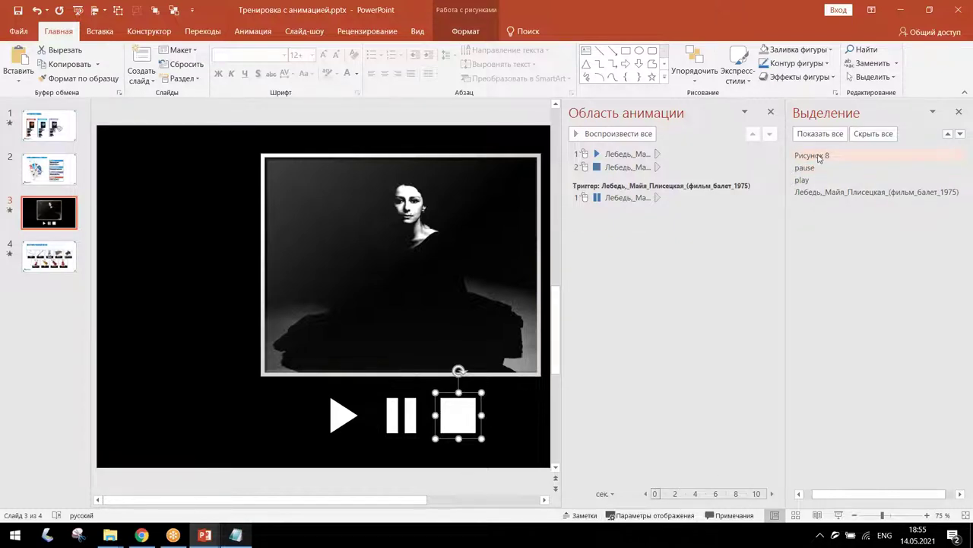
click(821, 156)
drag(834, 156, 768, 163)
text(stop)
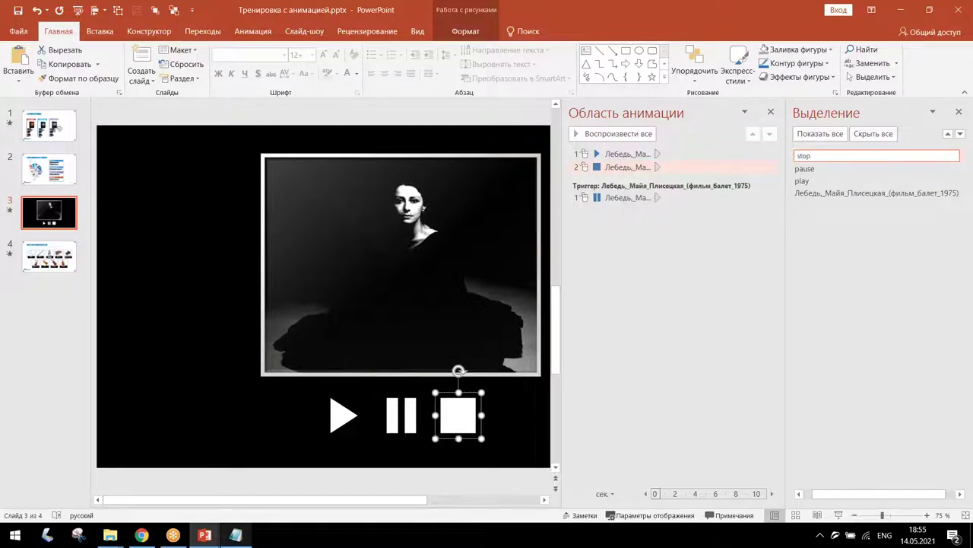
key(Return)
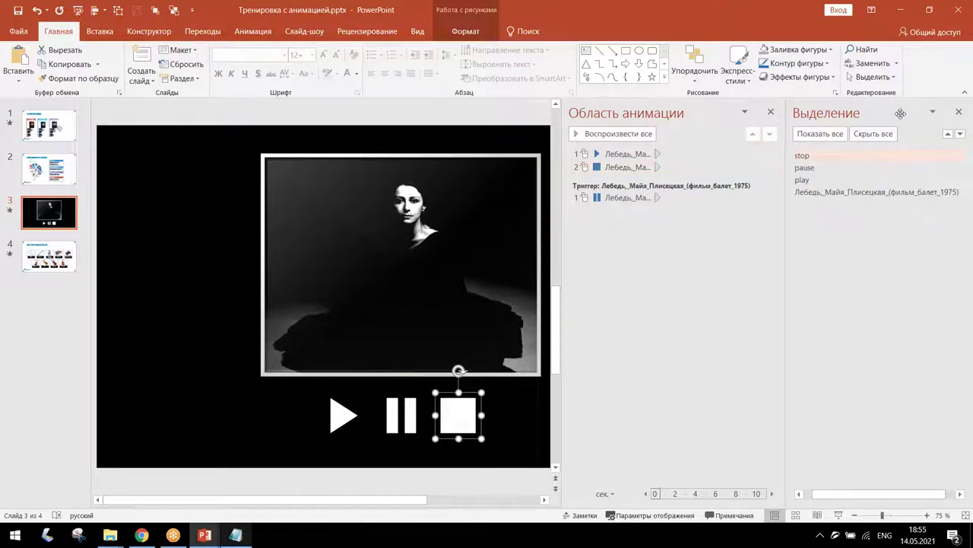
click(959, 113)
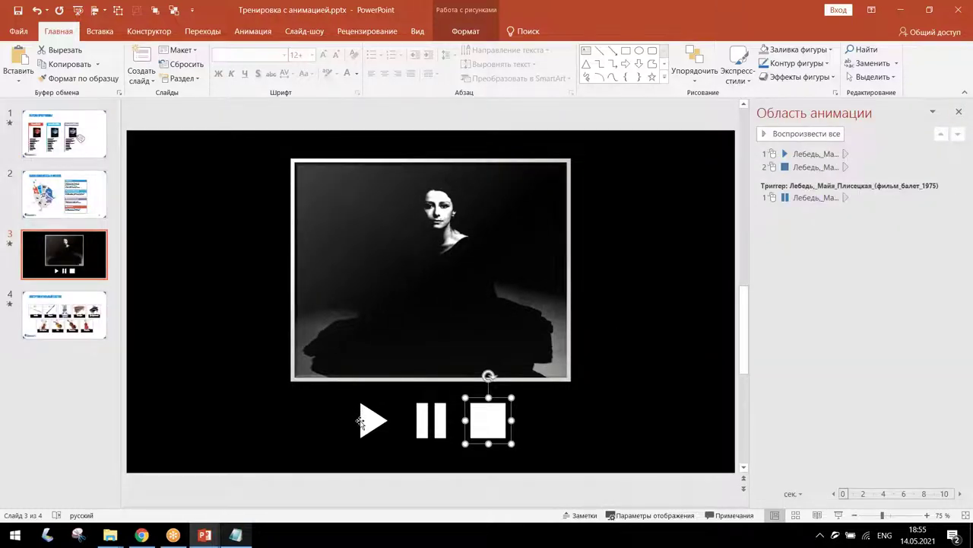
Set the video's play effect to trigger on click of the play button.
mouse_move(396, 373)
click(253, 31)
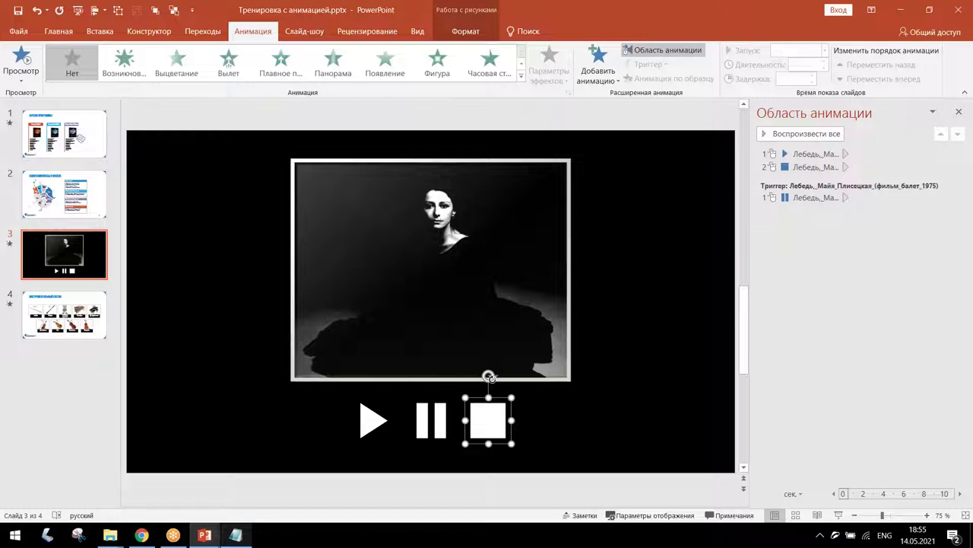
click(822, 154)
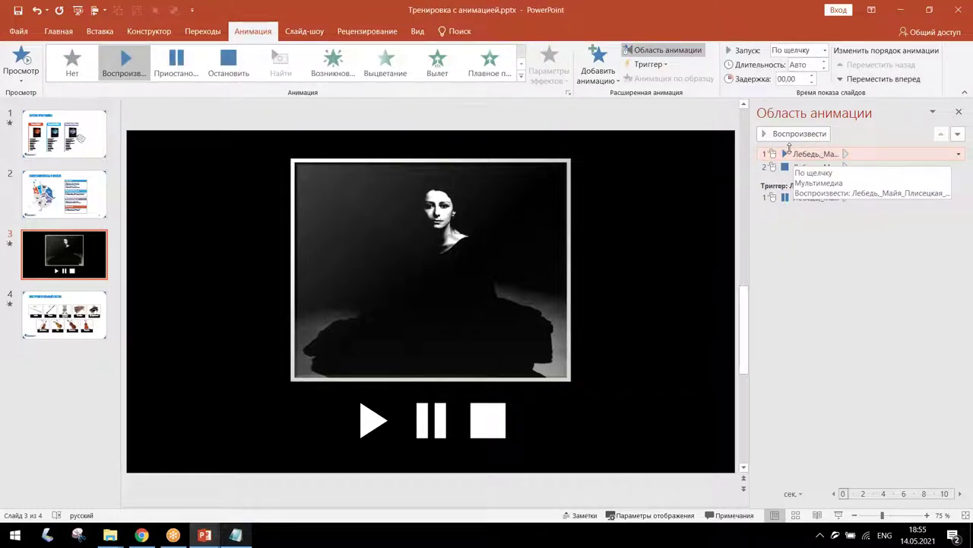
click(645, 65)
mouse_move(648, 85)
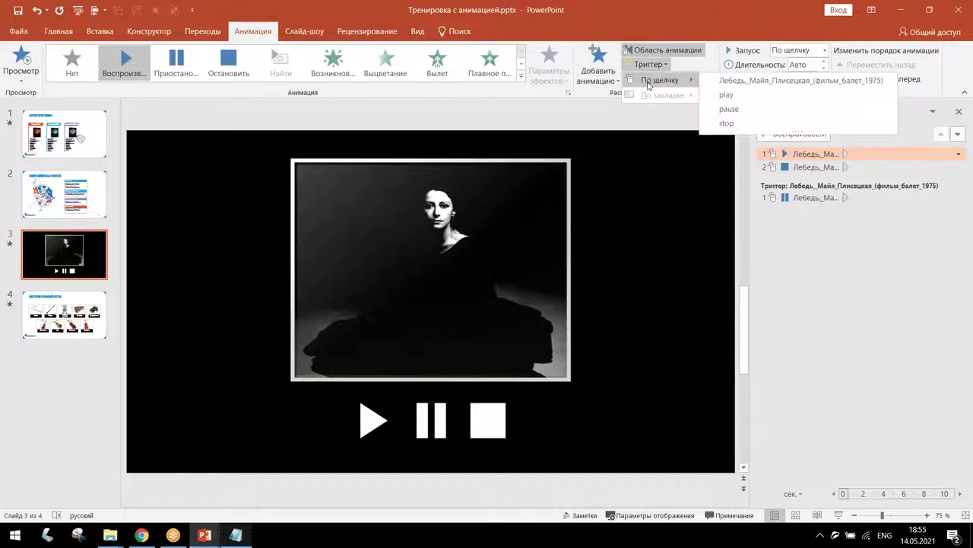
click(727, 96)
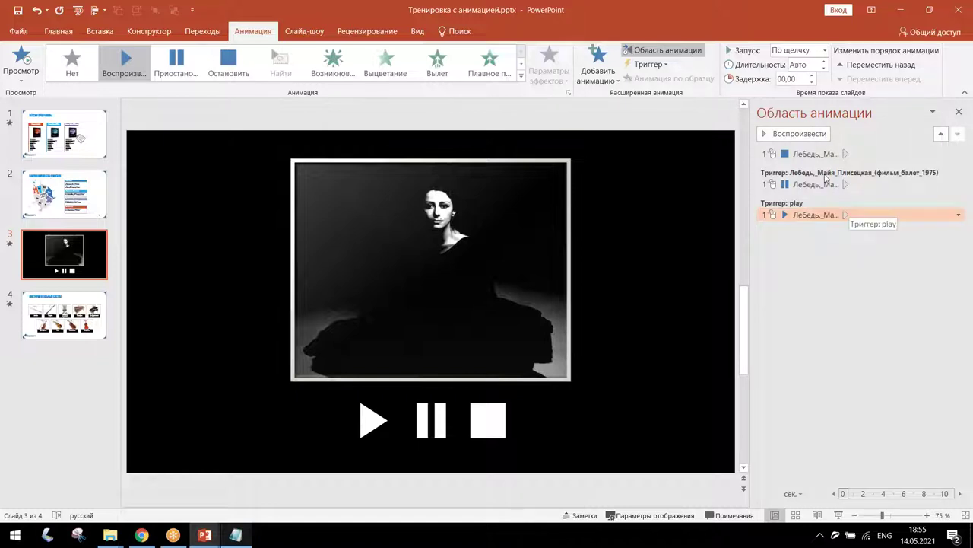
Set the stop animation to trigger on click of the stop shape.
click(814, 153)
click(649, 64)
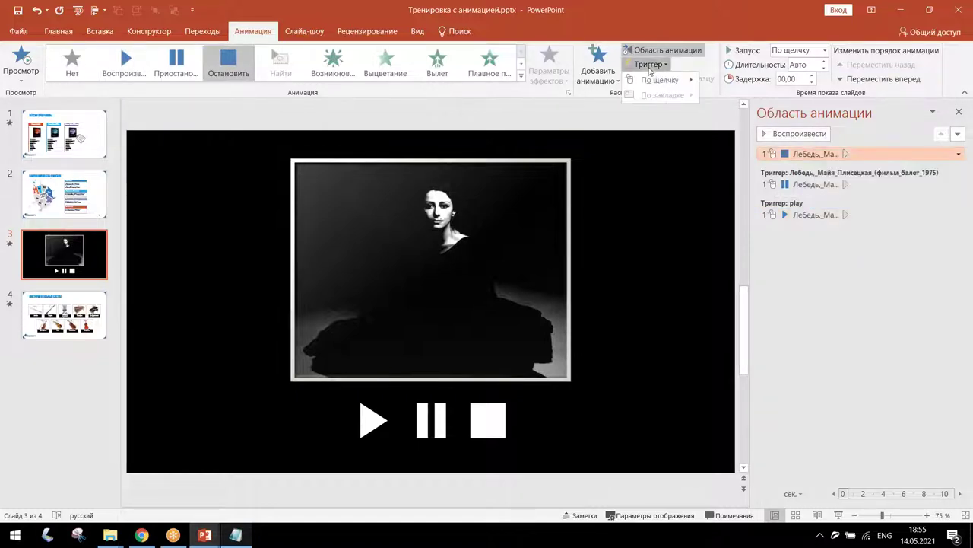
mouse_move(659, 80)
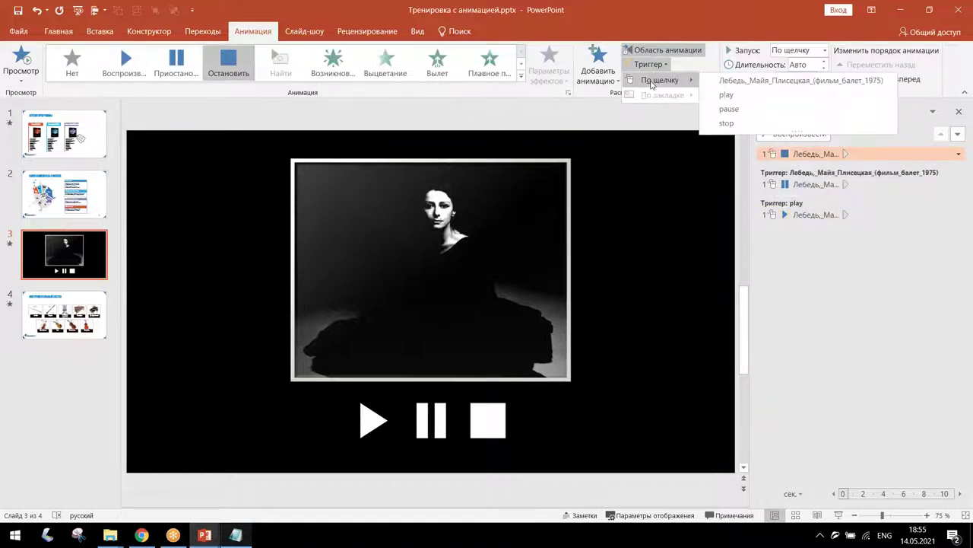
click(727, 123)
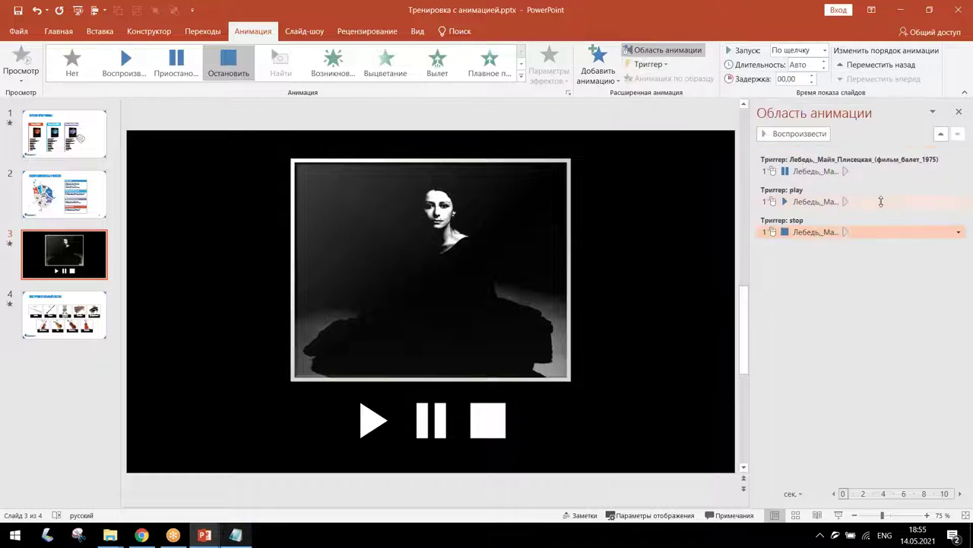
Make the pause animation trigger on click of the pause shape, then start the slide show.
click(791, 167)
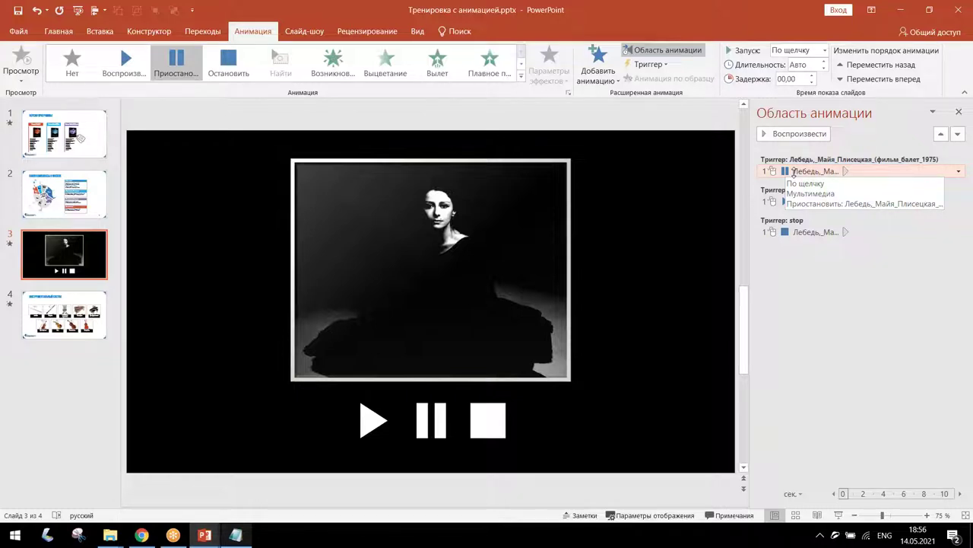
click(651, 70)
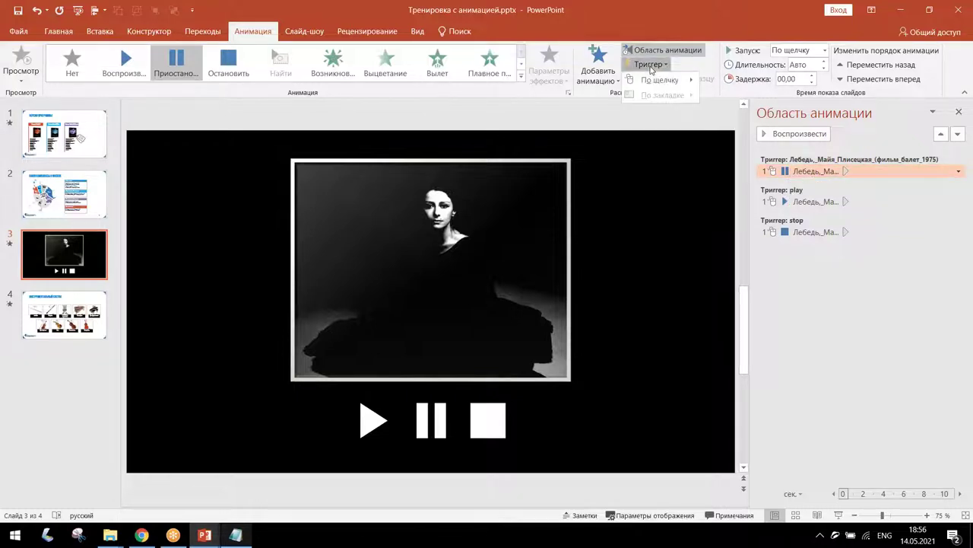
mouse_move(651, 81)
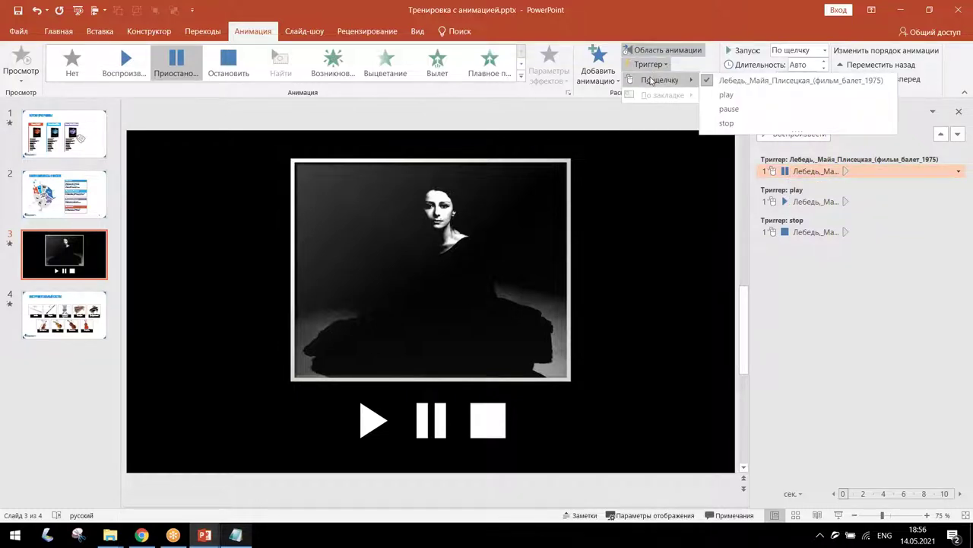
click(723, 109)
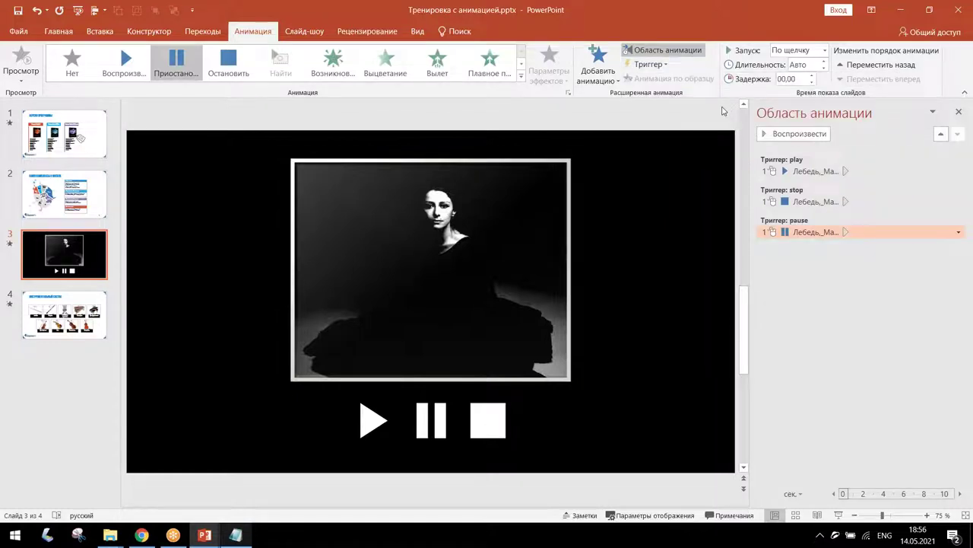
click(888, 324)
click(840, 516)
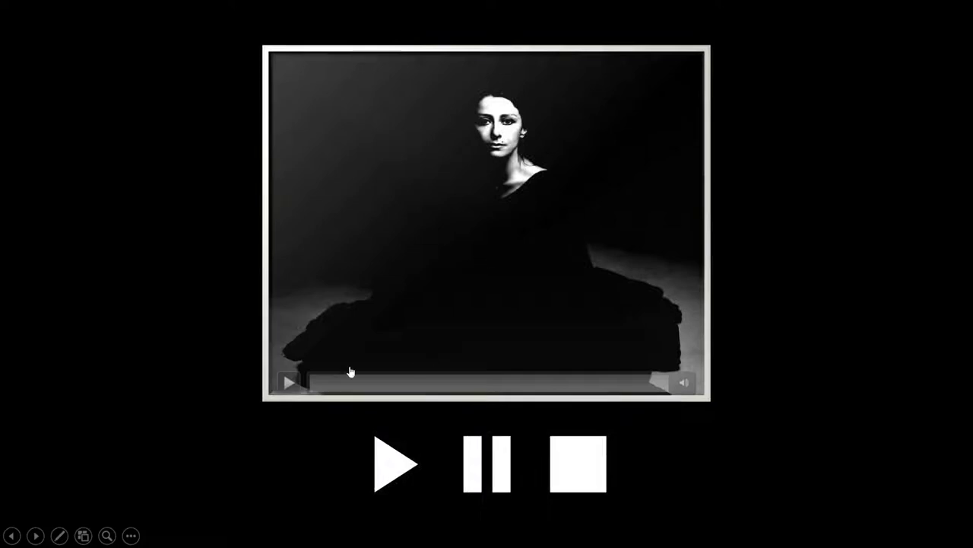
click(390, 467)
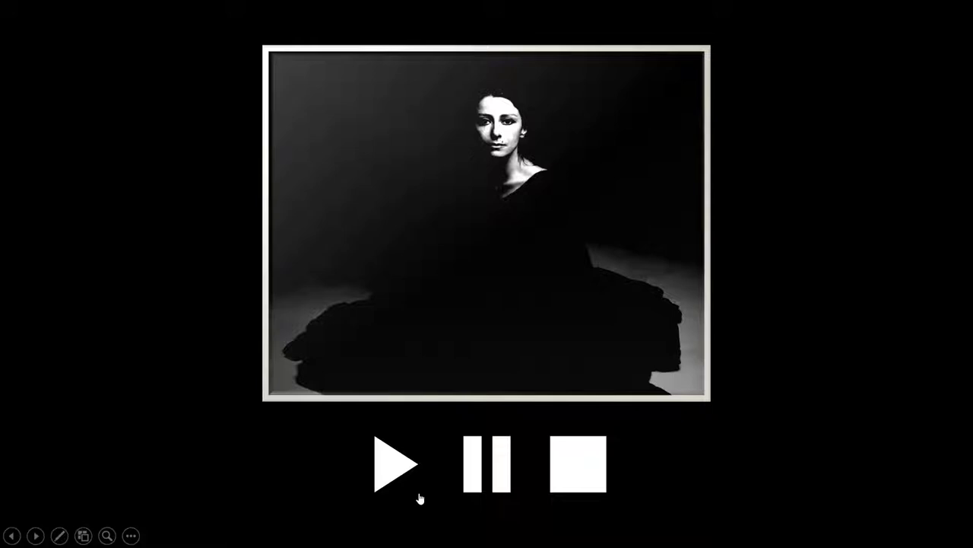
click(390, 467)
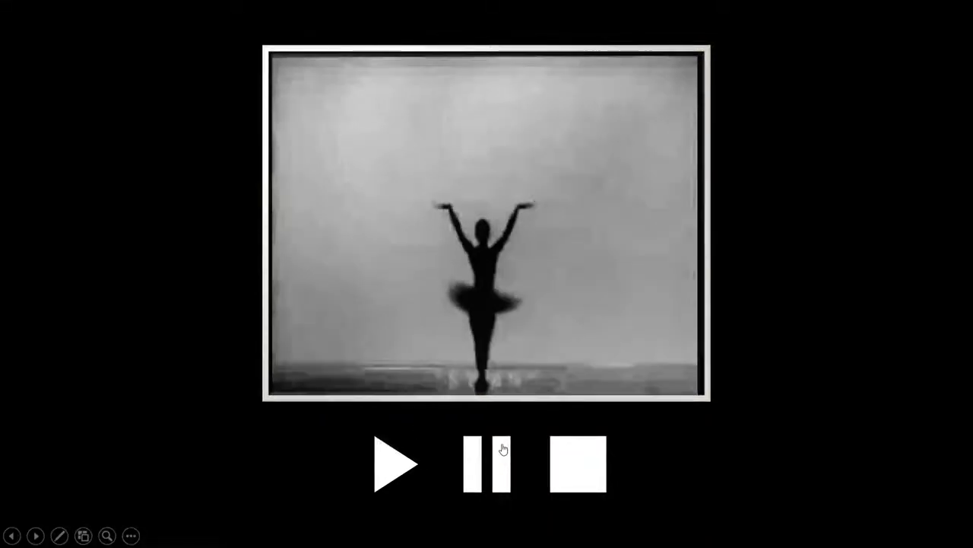
click(501, 453)
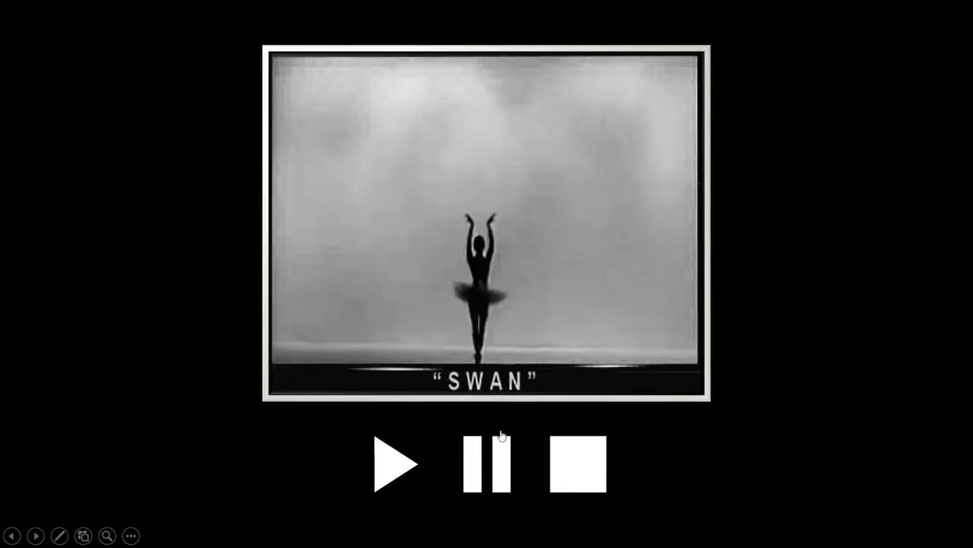
click(573, 461)
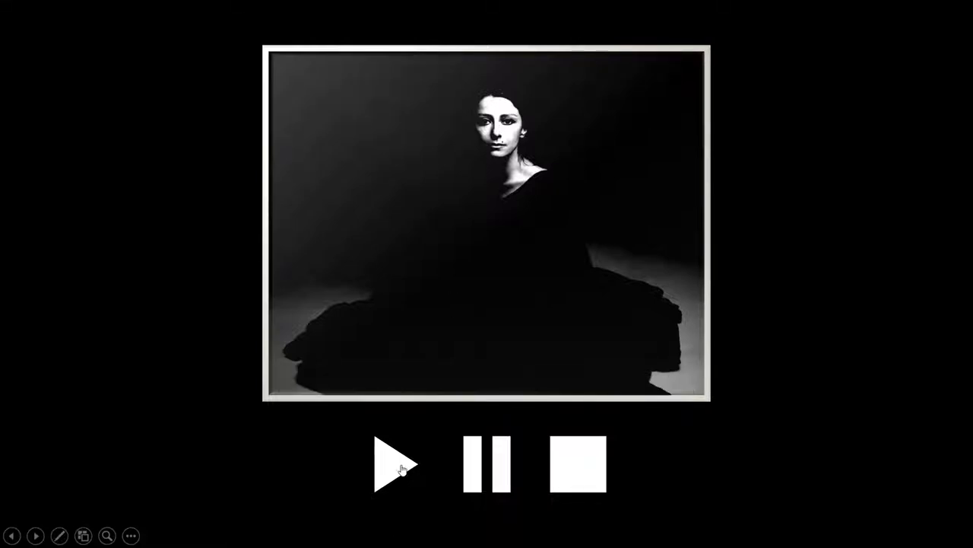
click(403, 464)
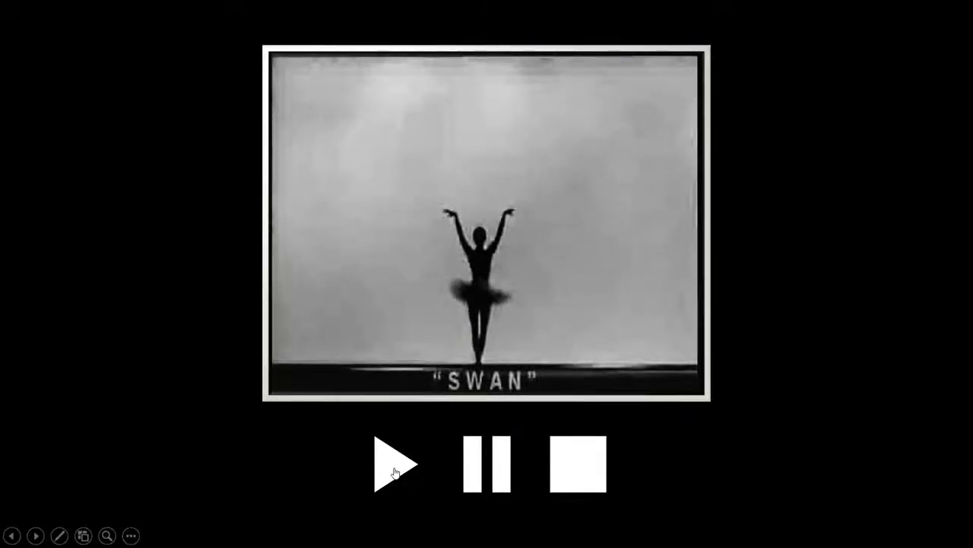
click(394, 472)
click(500, 464)
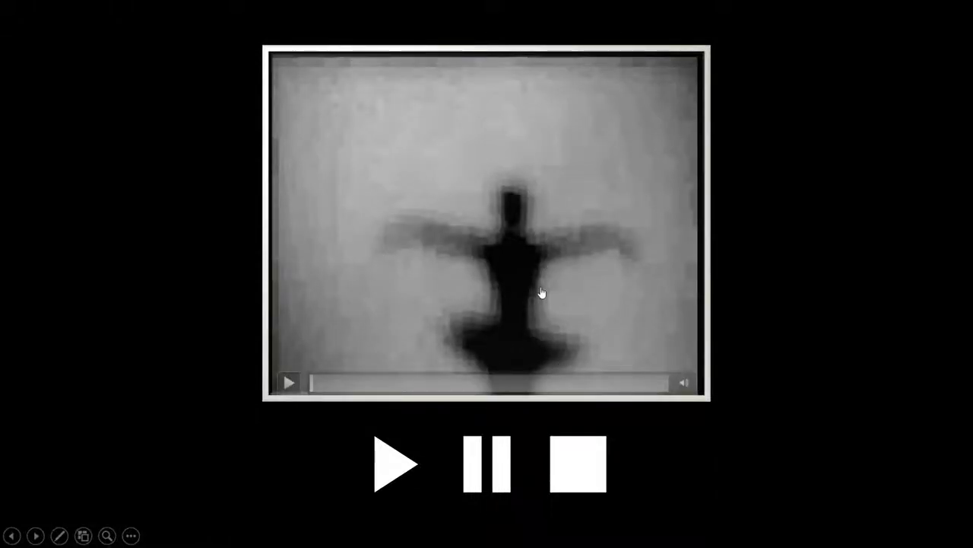
click(500, 457)
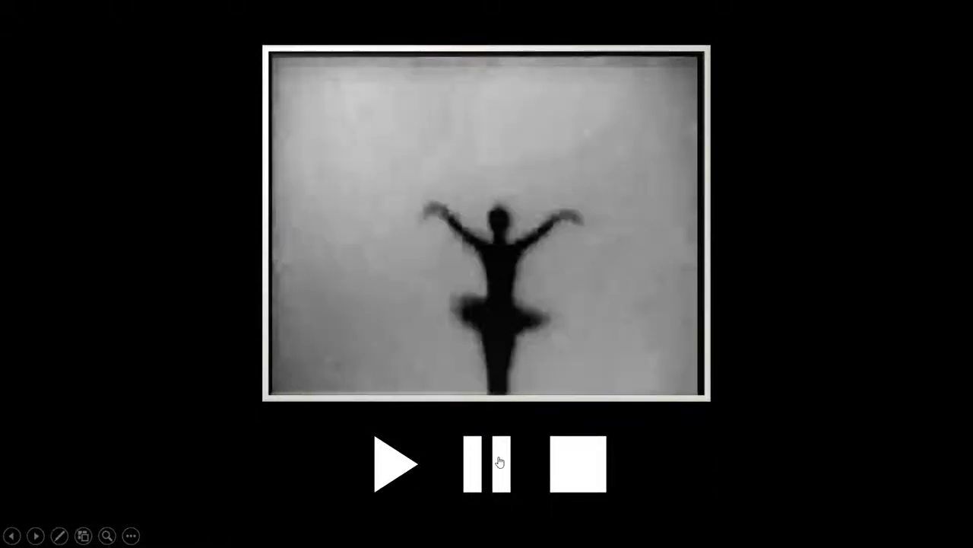
mouse_move(413, 279)
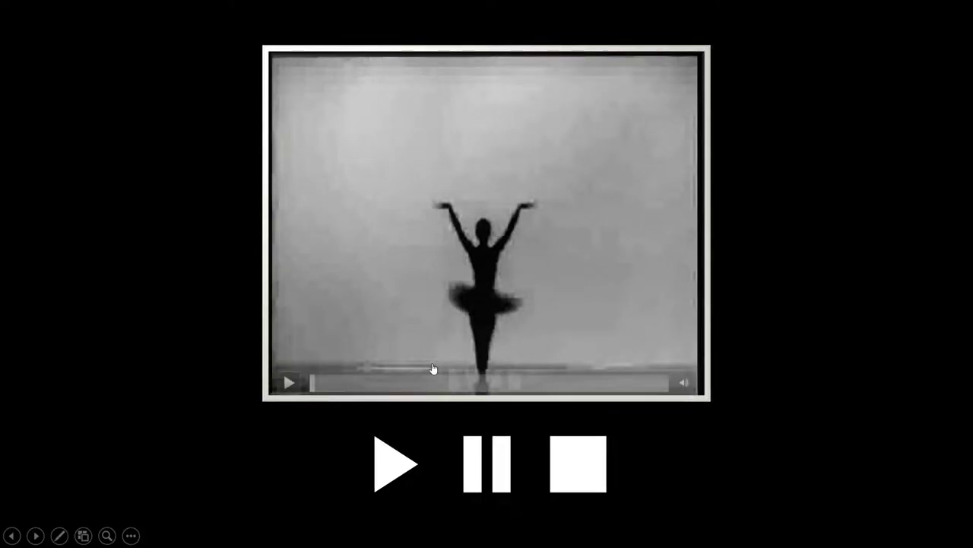
key(Escape)
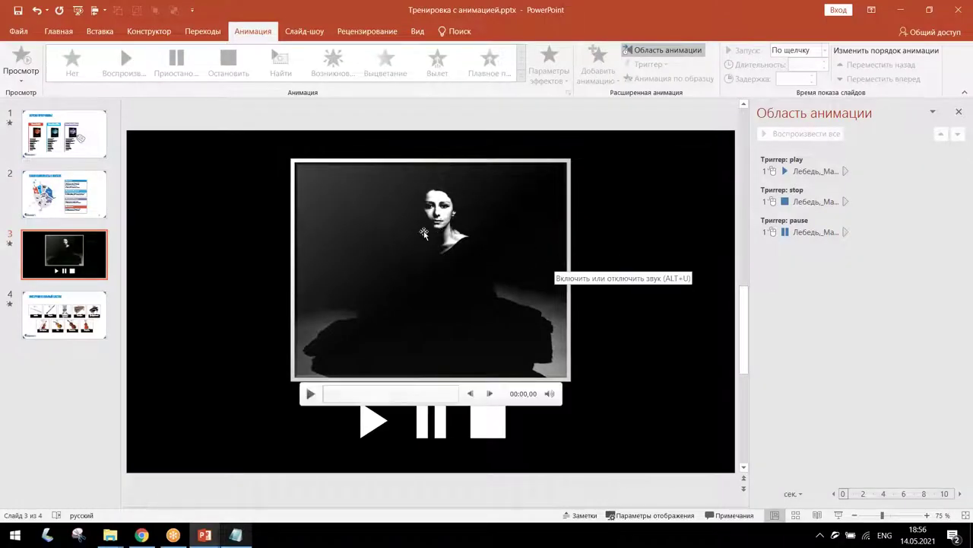
Go to slide 4, Инструментальный состав, with its instrument pictures.
mouse_move(342, 403)
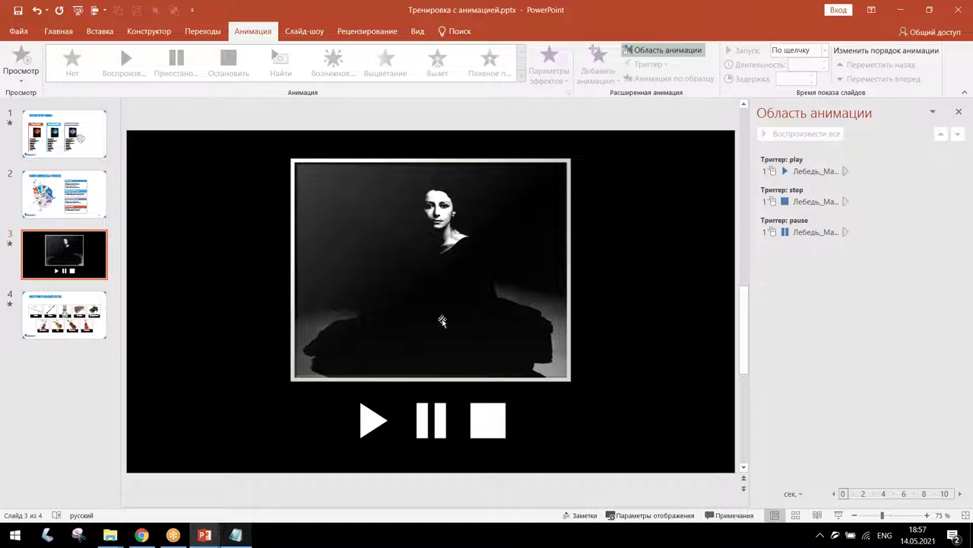
mouse_move(454, 307)
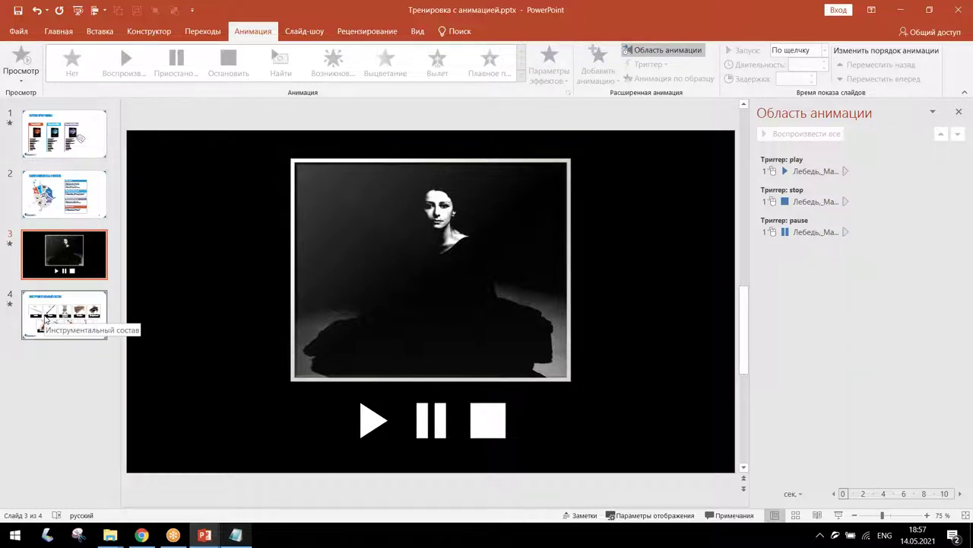
click(45, 320)
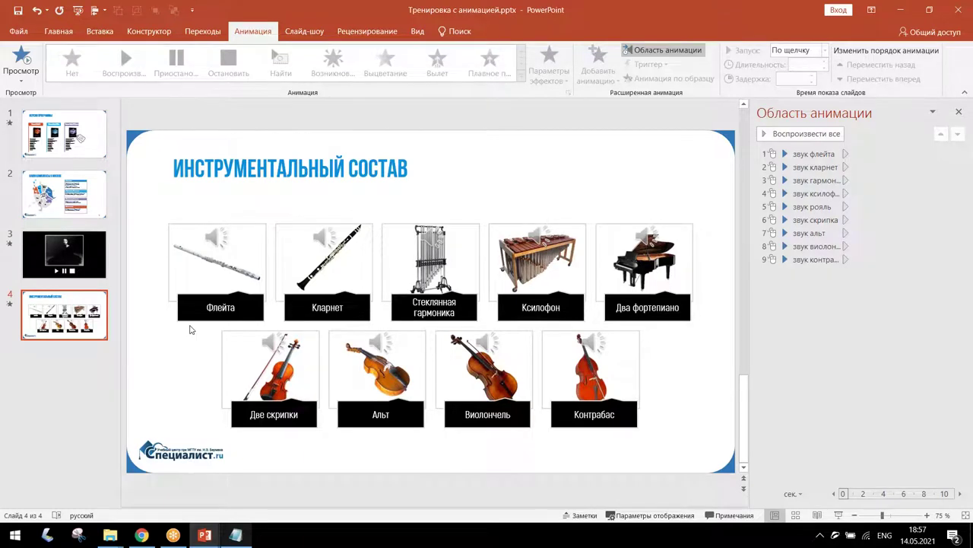
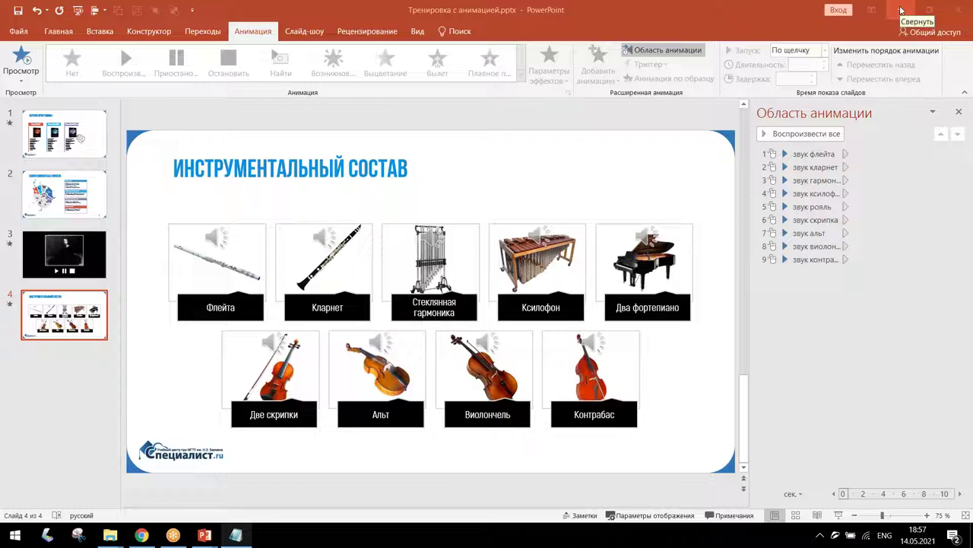
Open Методичка PowerPoint1.pdf from the 6-8.Карнавал животных desktop folder in Acrobat Reader.
click(901, 9)
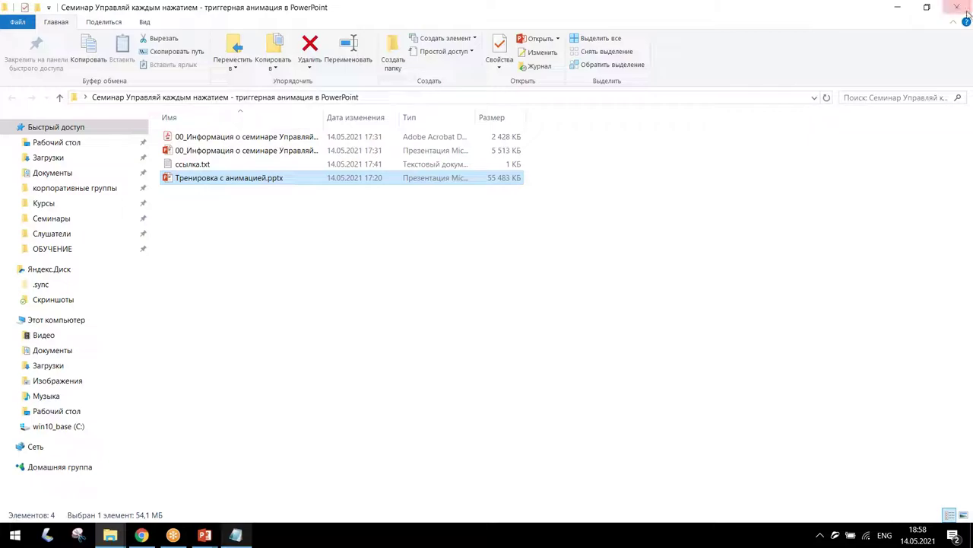
click(898, 7)
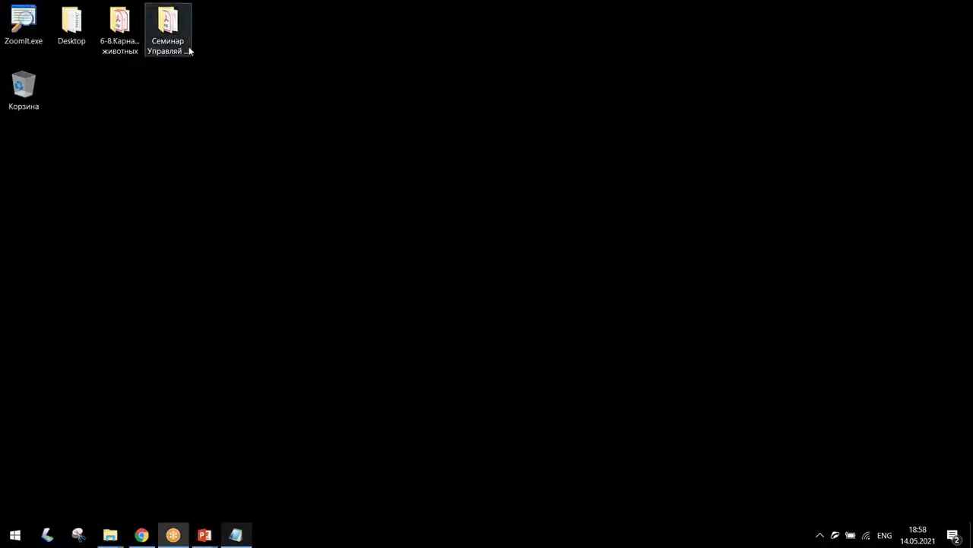
double_click(138, 46)
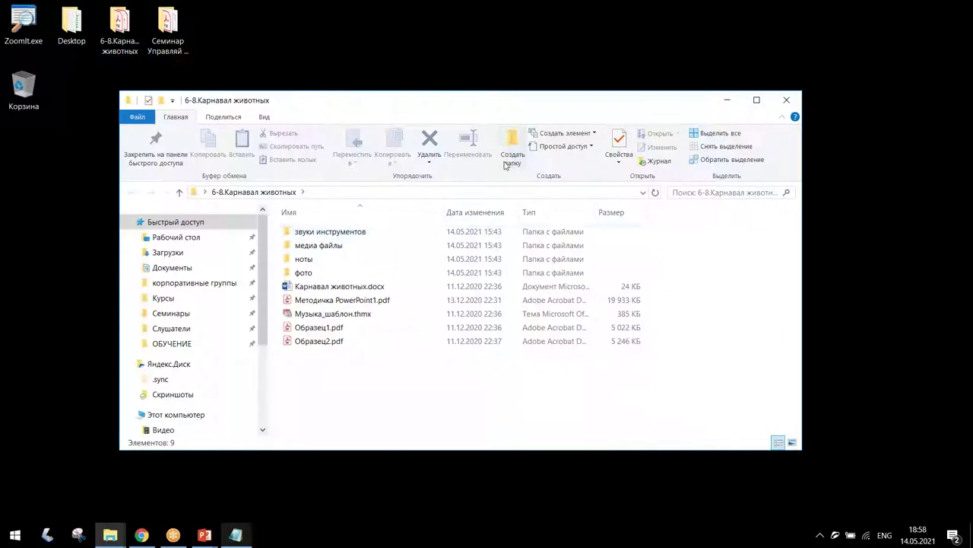
click(321, 303)
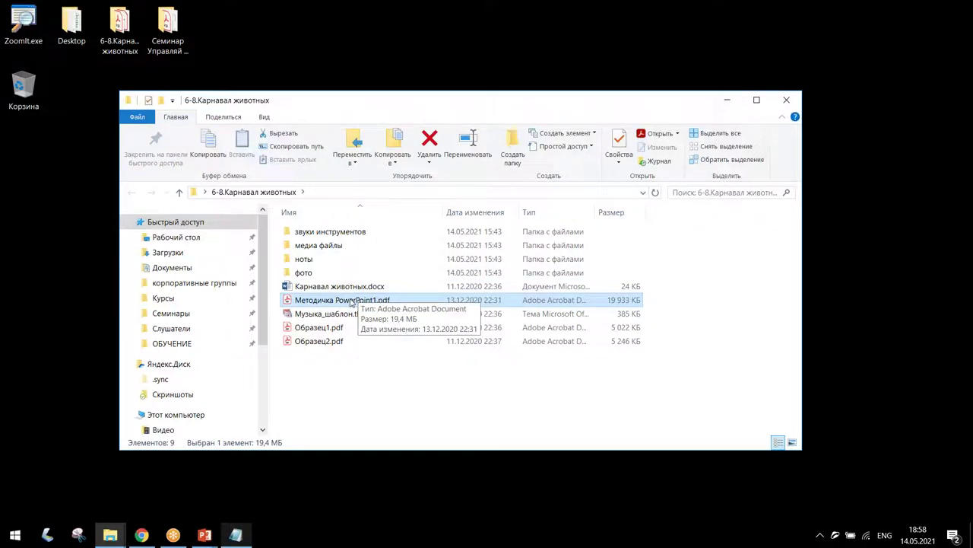
double_click(354, 301)
click(208, 6)
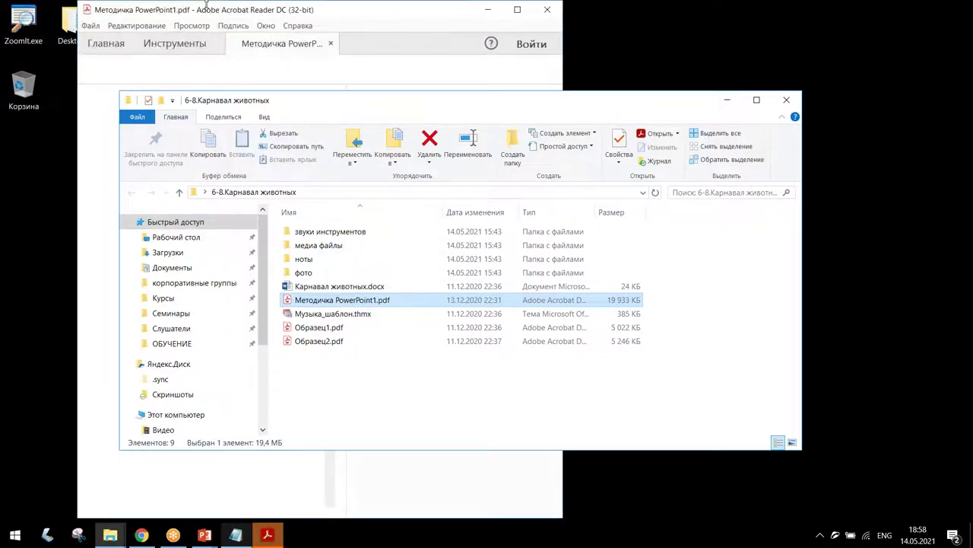
Maximize the Acrobat window with the manual and scroll into it.
double_click(210, 12)
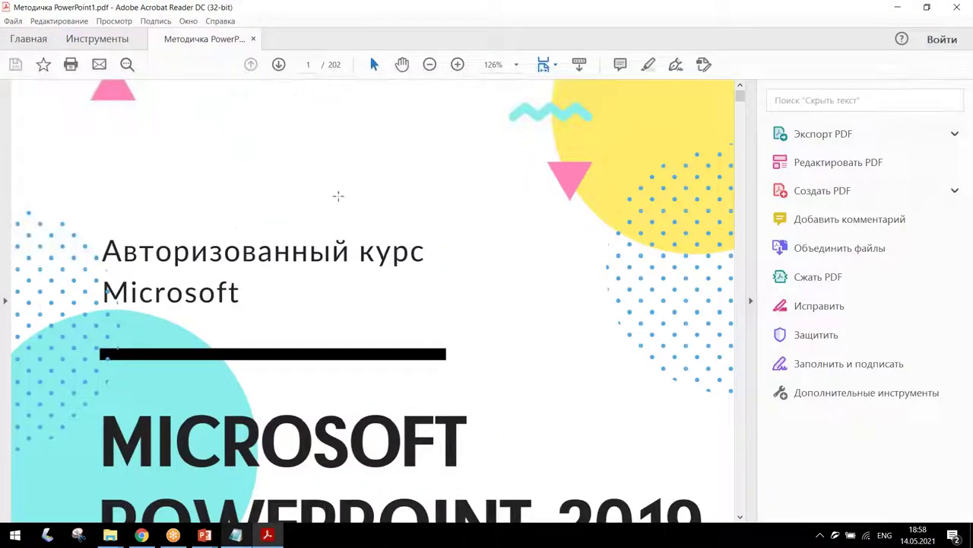
scroll(391, 257, down, 2)
scroll(391, 257, down, 2)
scroll(391, 257, down, 1)
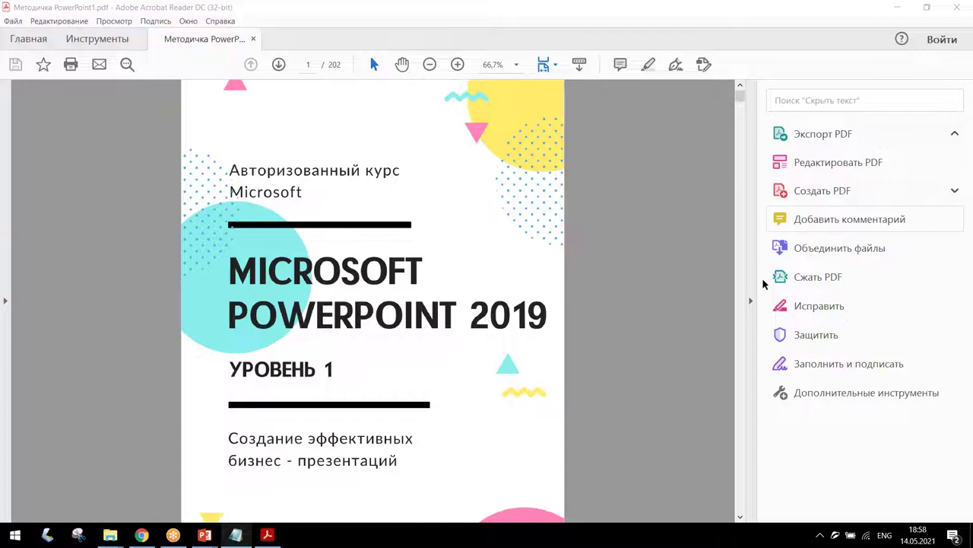
Browse the manual to page 102 on distributing shapes, then restore the window.
drag(740, 97, 743, 343)
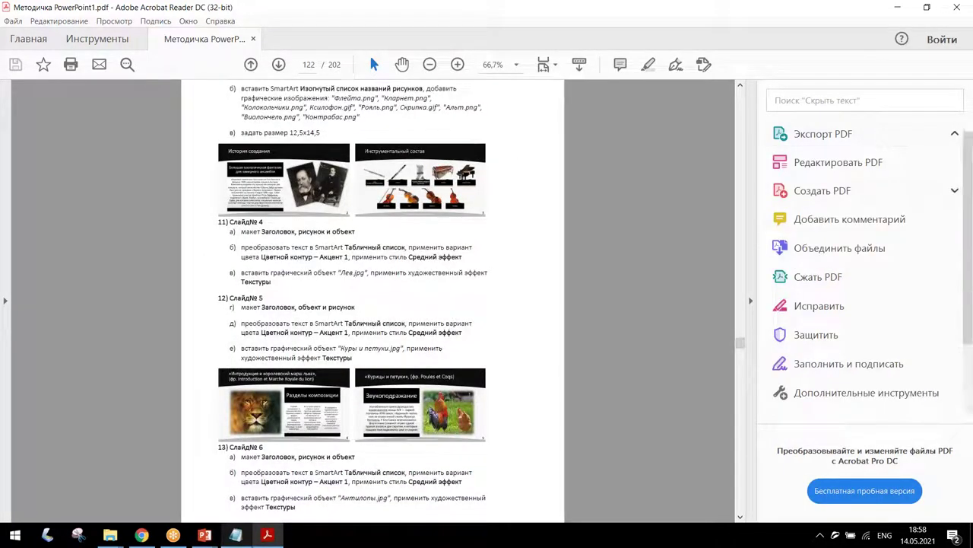
drag(740, 344, 740, 354)
scroll(740, 356, up, 10)
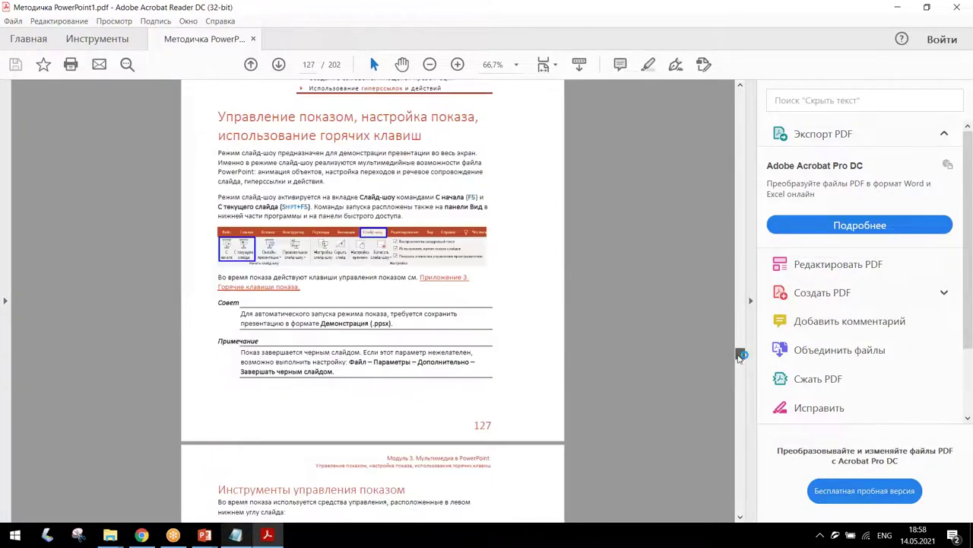
drag(740, 356, 740, 351)
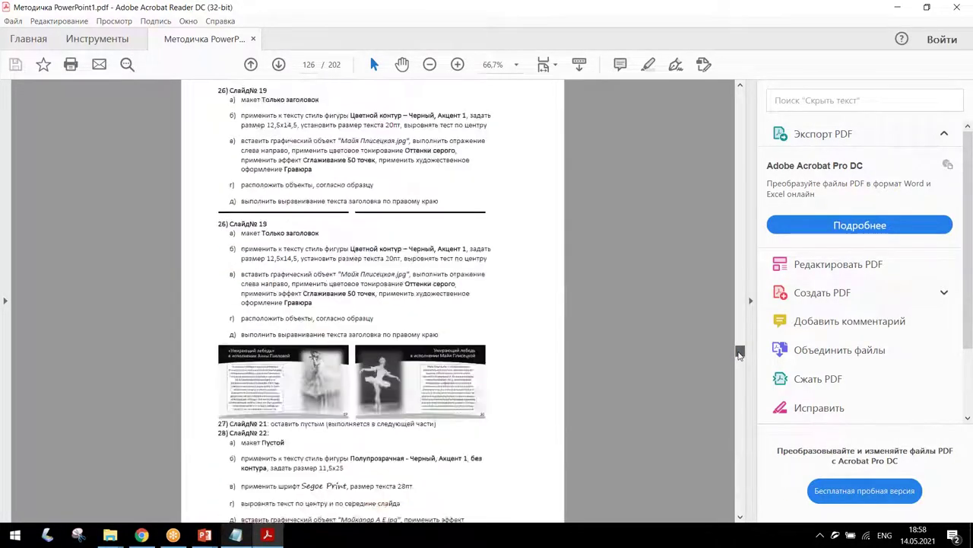
drag(740, 351, 740, 387)
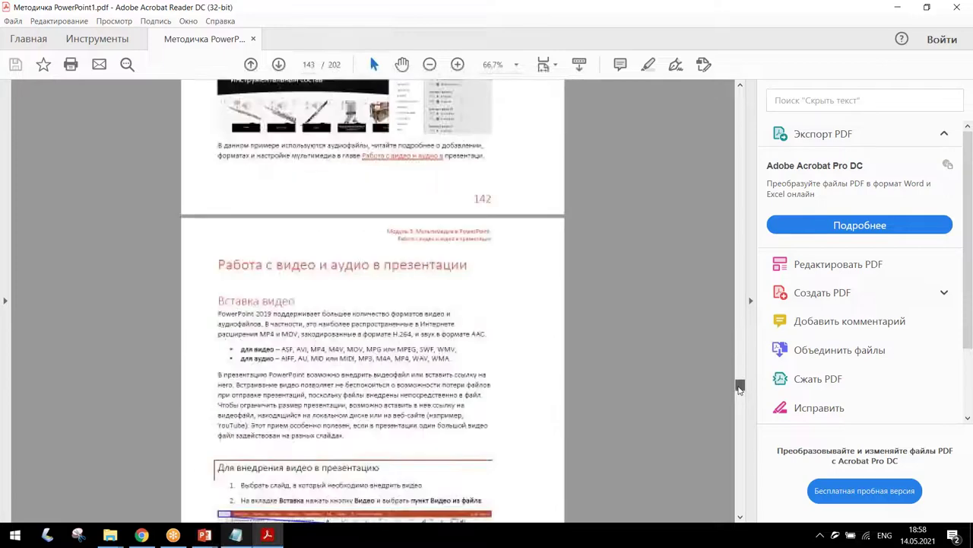
mouse_move(740, 387)
mouse_down()
mouse_move(749, 388)
mouse_move(746, 425)
mouse_up()
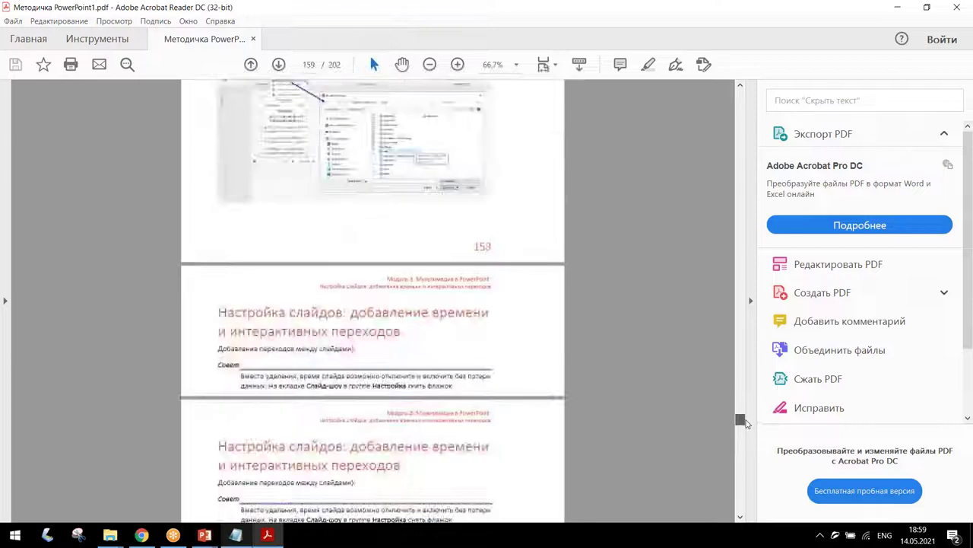
mouse_move(746, 425)
mouse_down()
mouse_move(746, 440)
mouse_move(760, 288)
mouse_up()
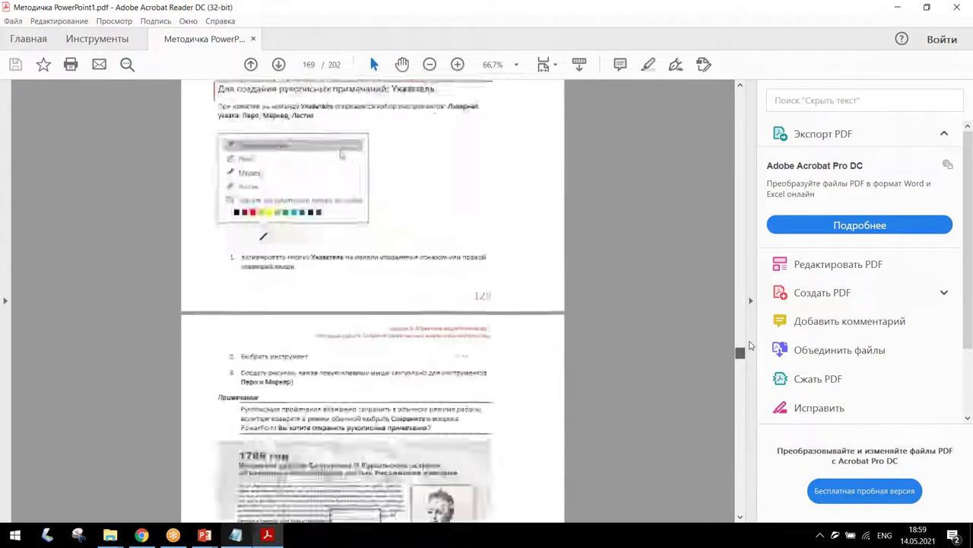
drag(761, 287, 762, 304)
double_click(672, 34)
Put away Acrobat and the folder window and bring the instrument presentation back.
click(767, 116)
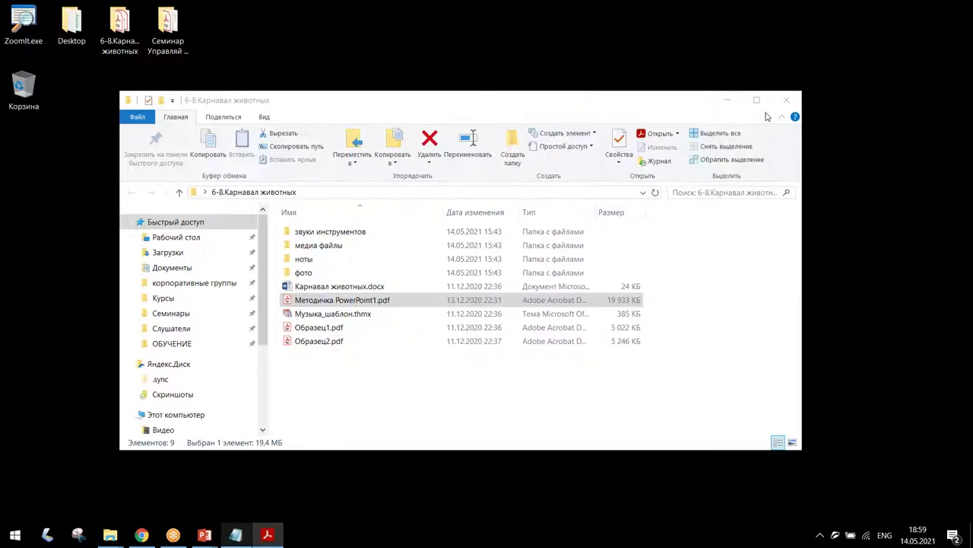
click(389, 378)
click(727, 101)
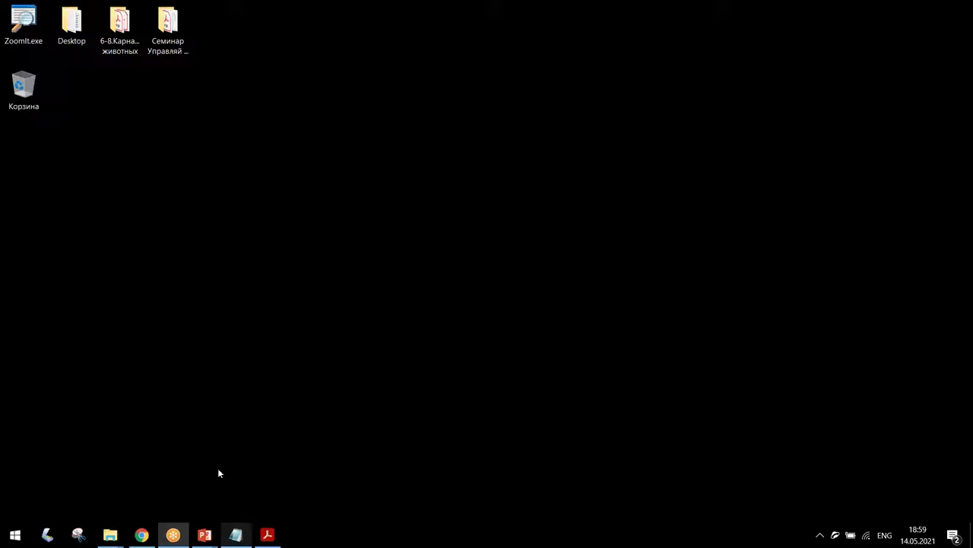
click(276, 485)
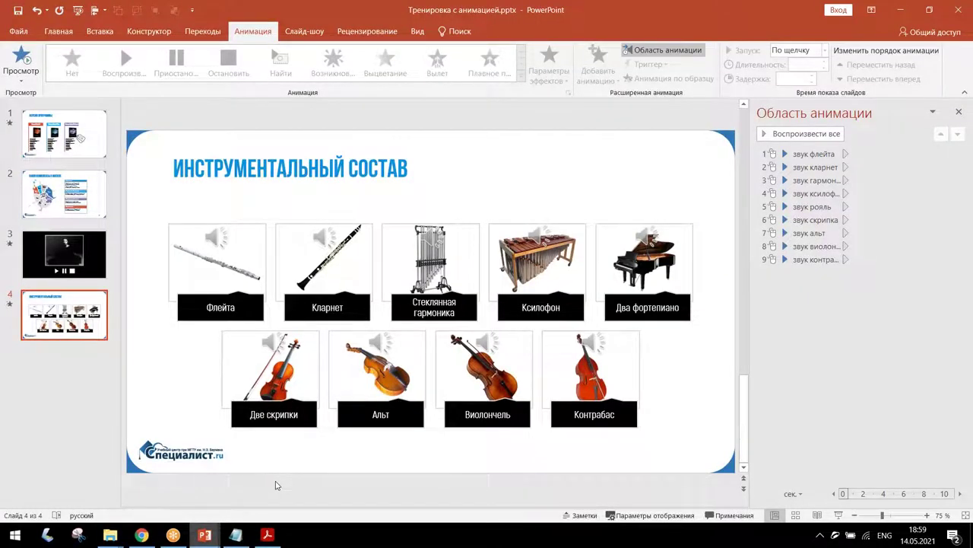
Close the Animation Pane and open the Home tab's Arrange menu.
click(958, 113)
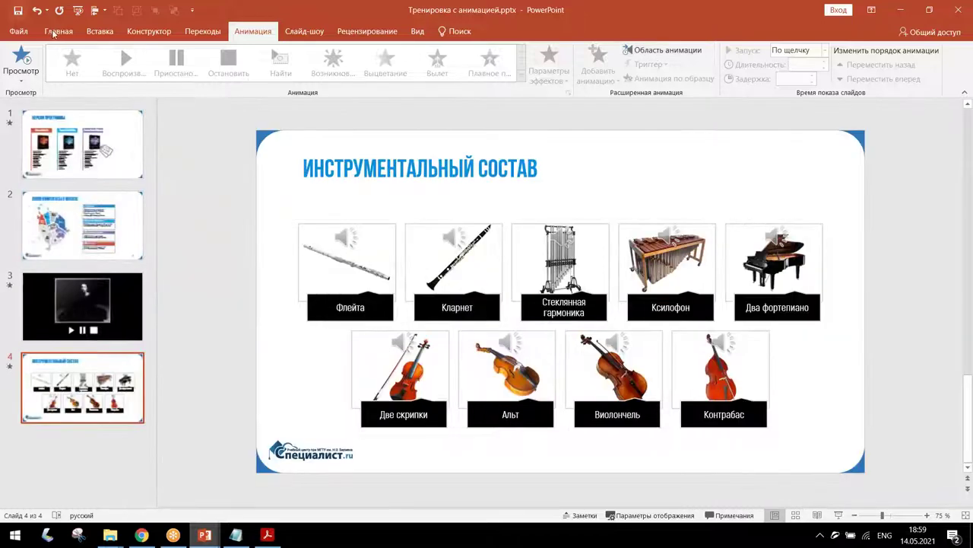
click(682, 79)
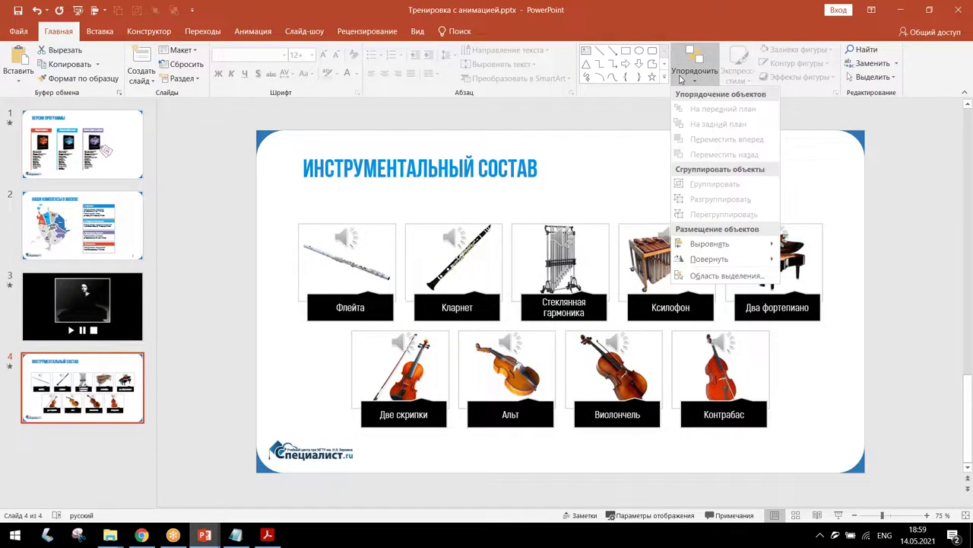
click(726, 275)
Show the Selection Pane and collapse all nine рис groups, from рис контрабас to рис флейта.
click(742, 261)
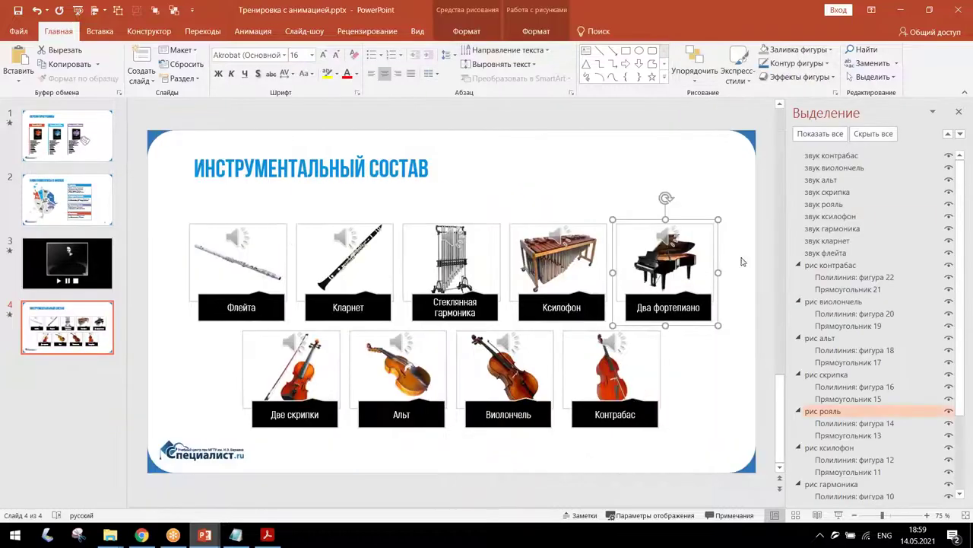
click(798, 264)
click(798, 277)
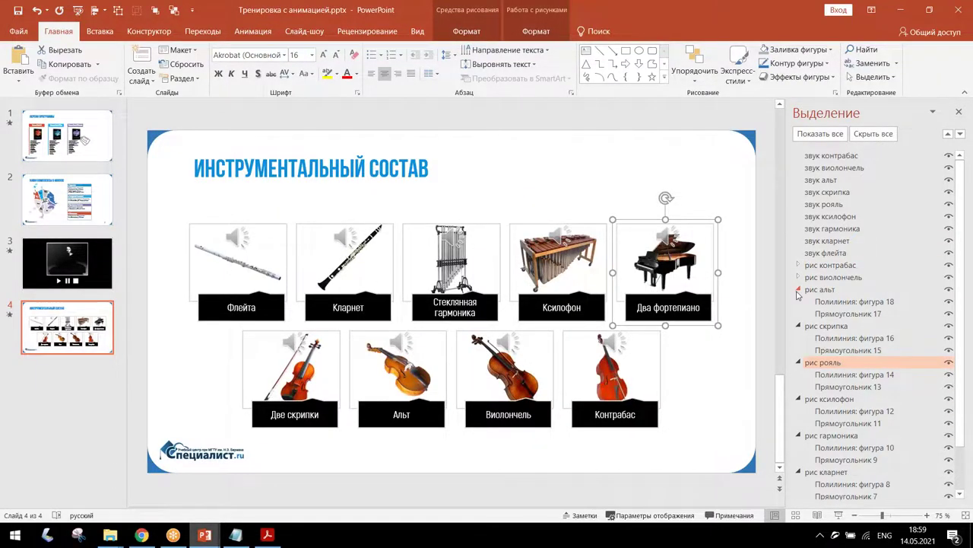
click(798, 291)
click(798, 302)
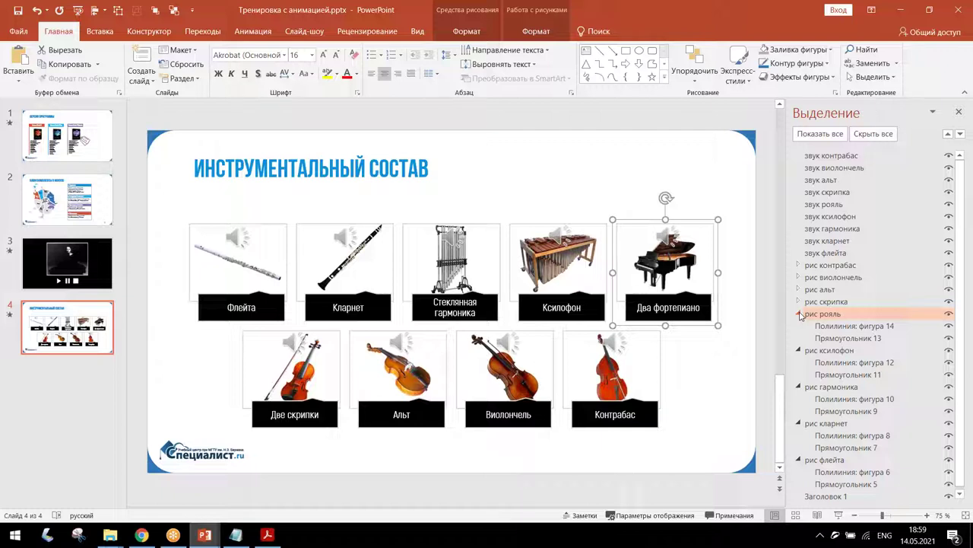
click(799, 314)
click(797, 326)
click(798, 337)
click(797, 350)
click(798, 363)
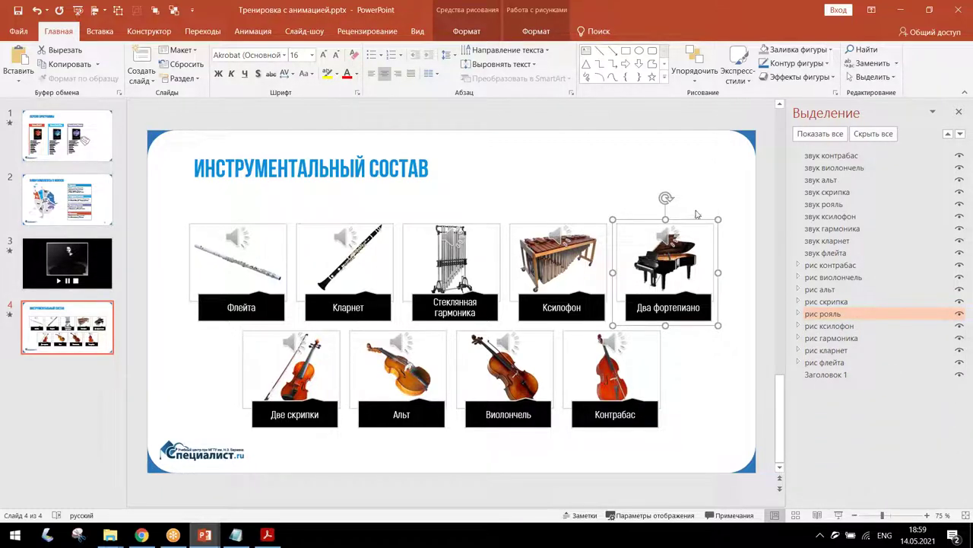
click(667, 237)
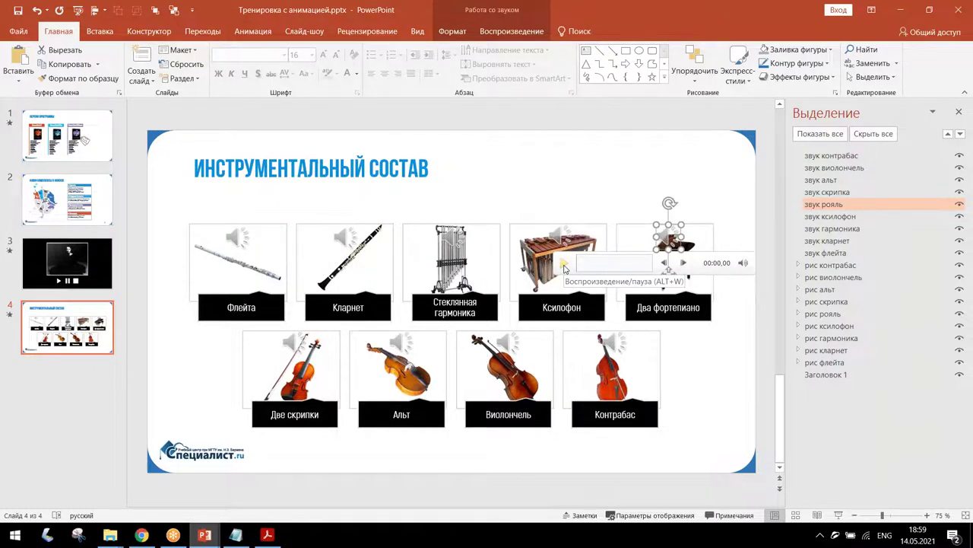
Preview the piano sound until 00:05,22, check the other sound icons, then start the slide show.
click(564, 265)
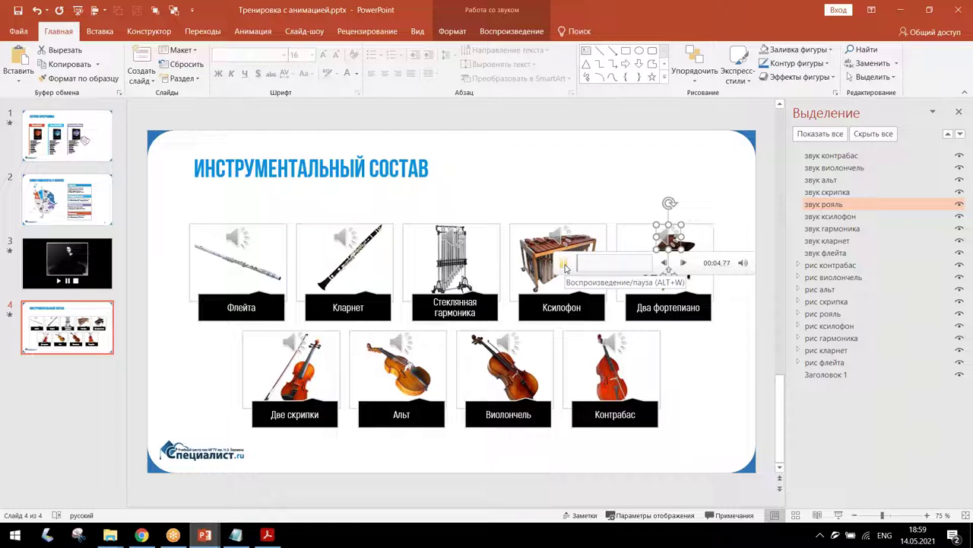
click(564, 264)
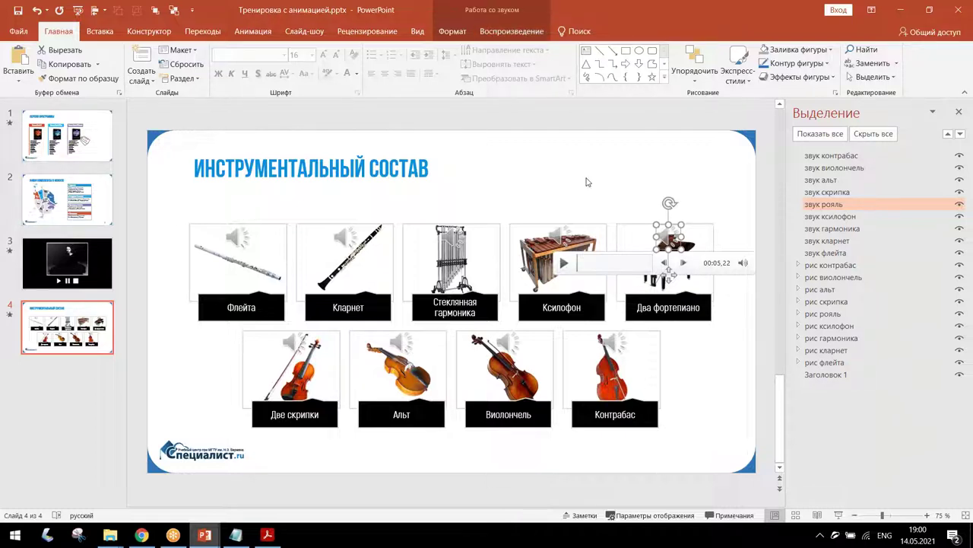
click(566, 245)
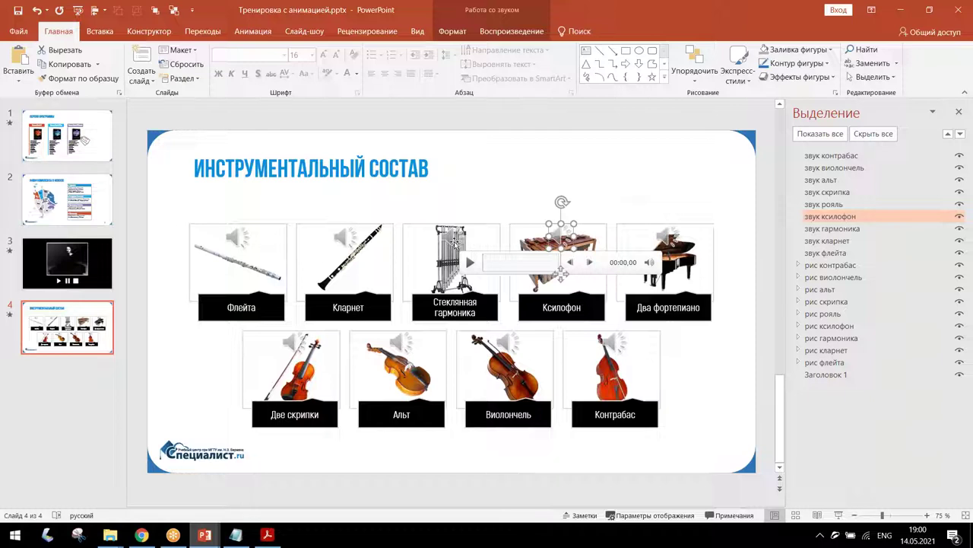
click(454, 241)
click(355, 240)
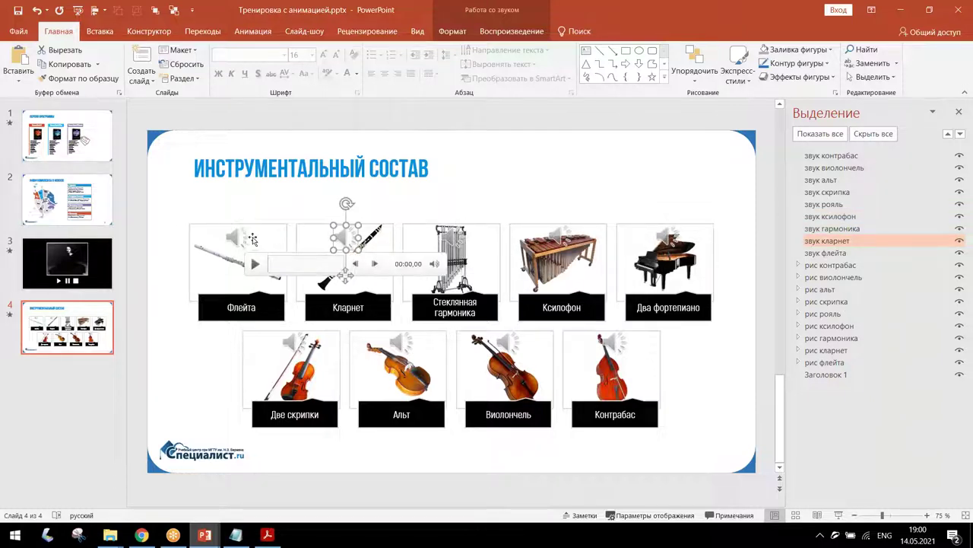
click(253, 250)
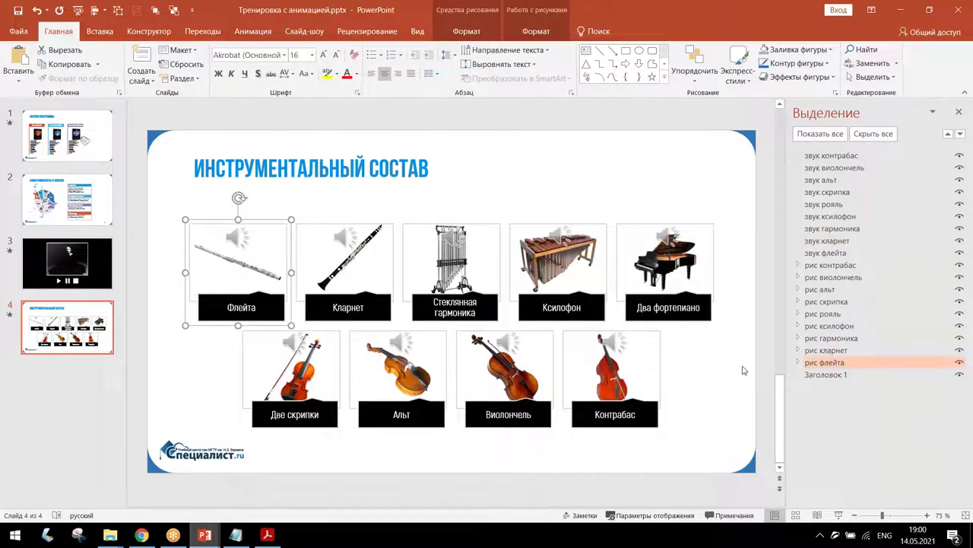
key(shift+F5)
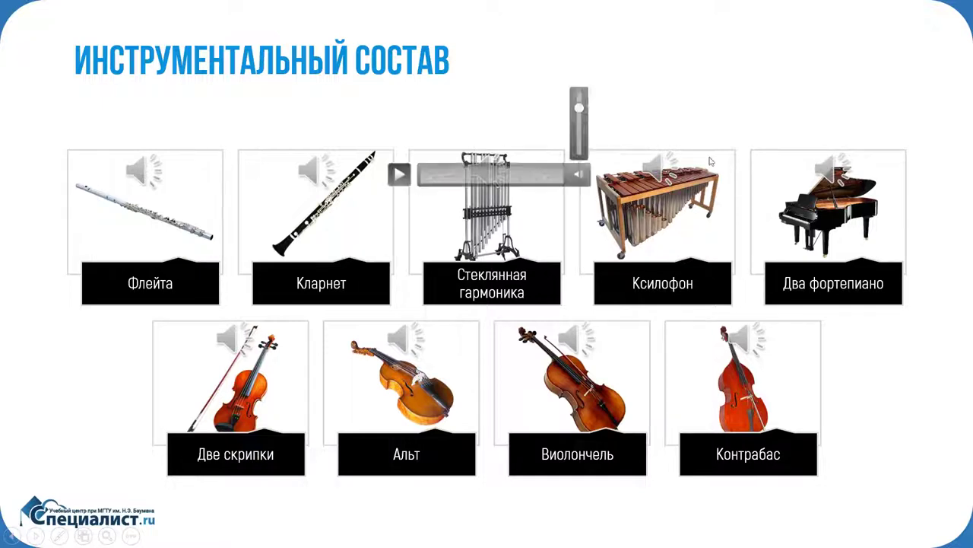
Mark the glass harmonica tile with red pen strokes, then end the slide show.
mouse_move(655, 169)
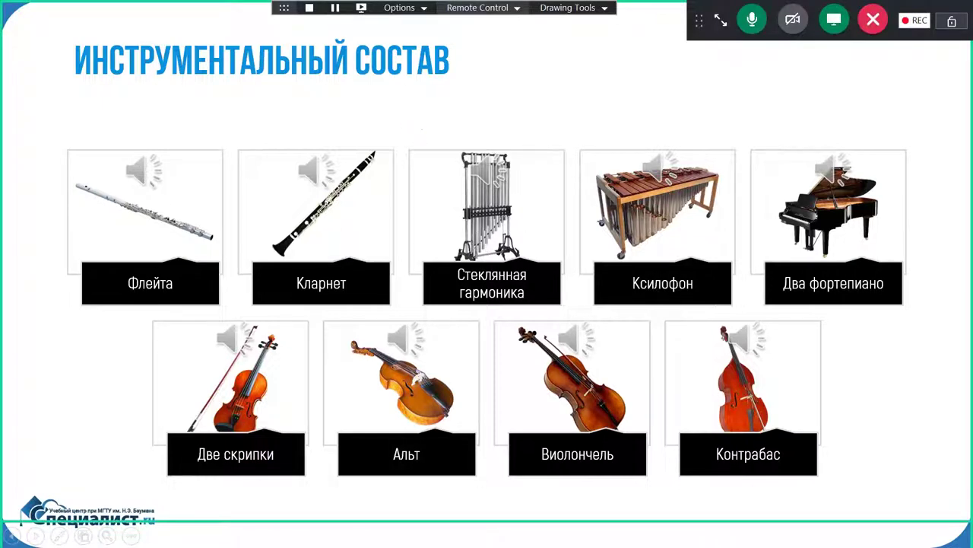
drag(395, 137, 558, 301)
drag(496, 196, 675, 330)
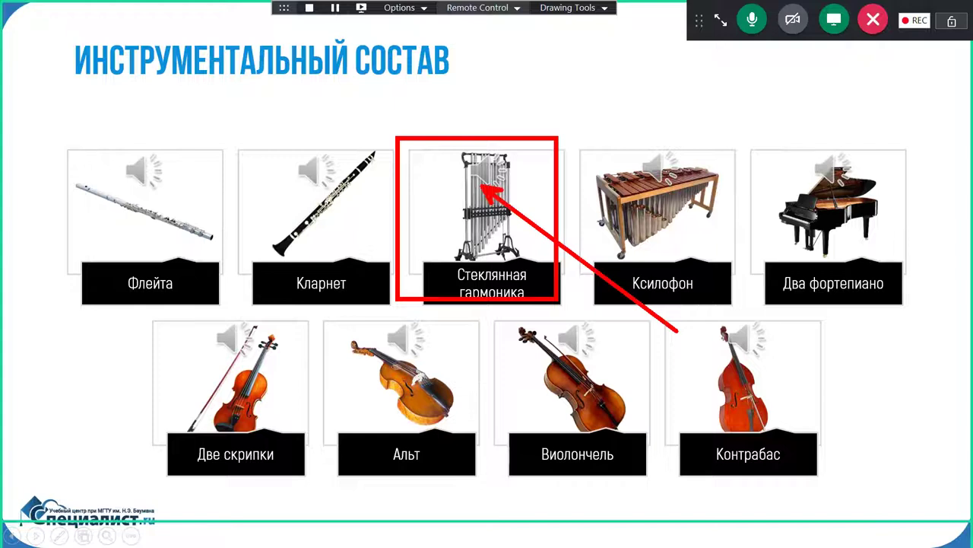
drag(485, 262, 549, 263)
drag(437, 214, 466, 211)
mouse_move(532, 164)
mouse_down()
mouse_move(531, 183)
mouse_move(575, 161)
mouse_up()
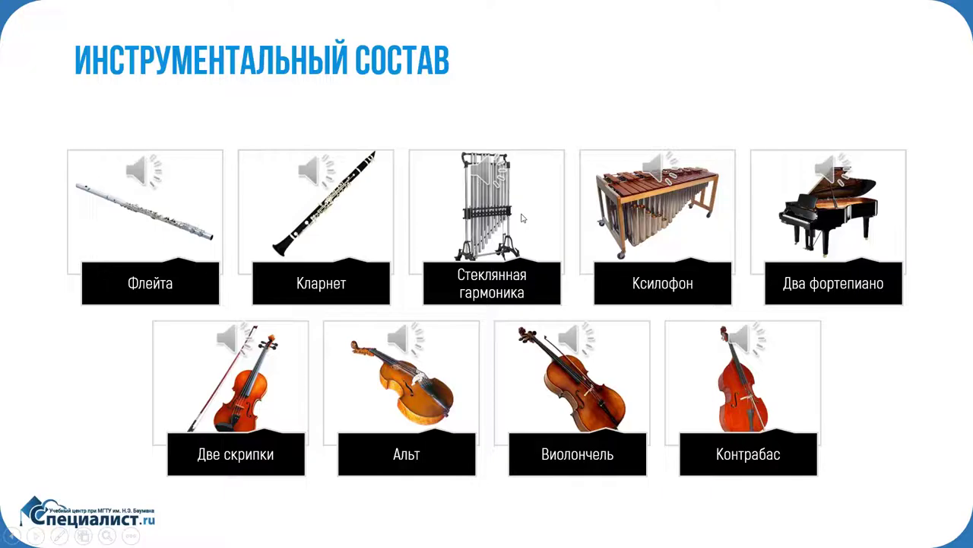
key(Escape)
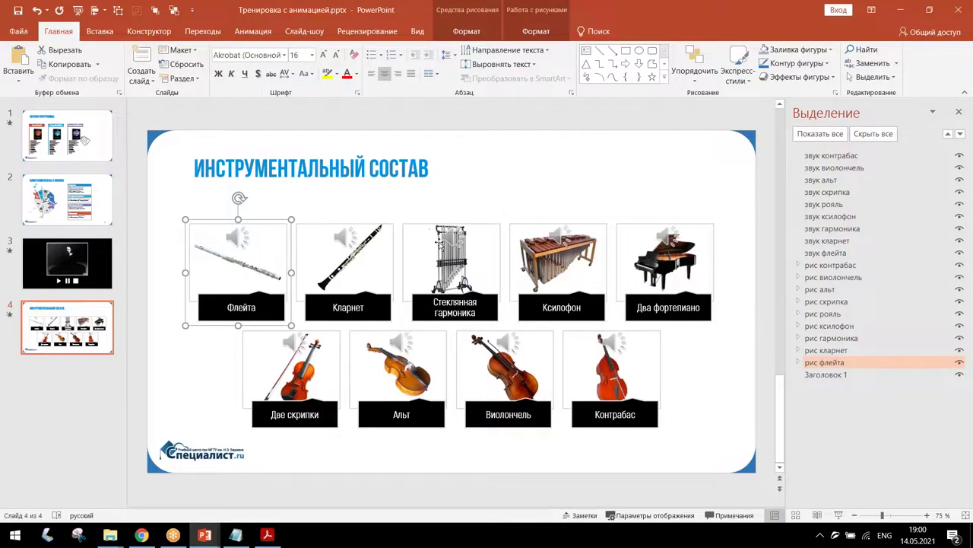
Set the glass harmonica sound to Hide During Show and check it in a slide show.
click(452, 240)
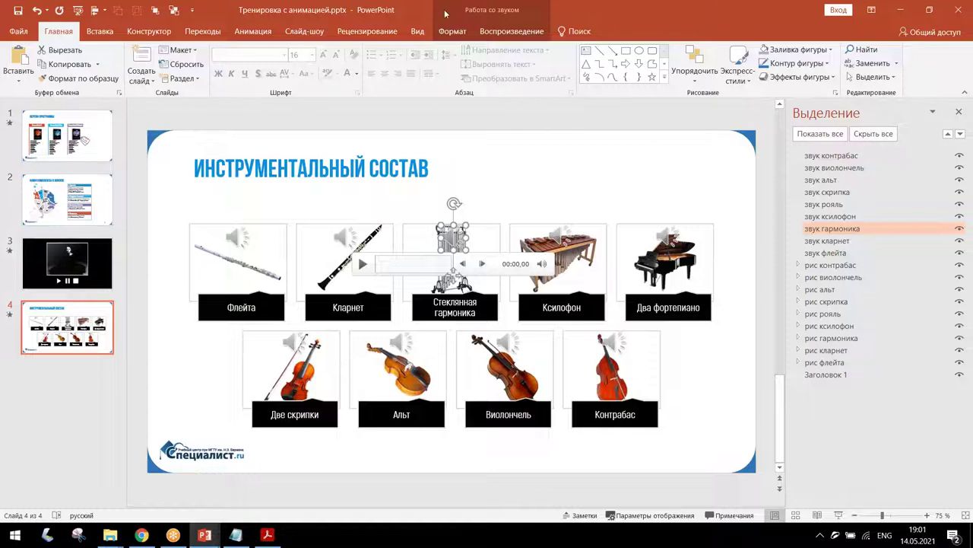
click(520, 31)
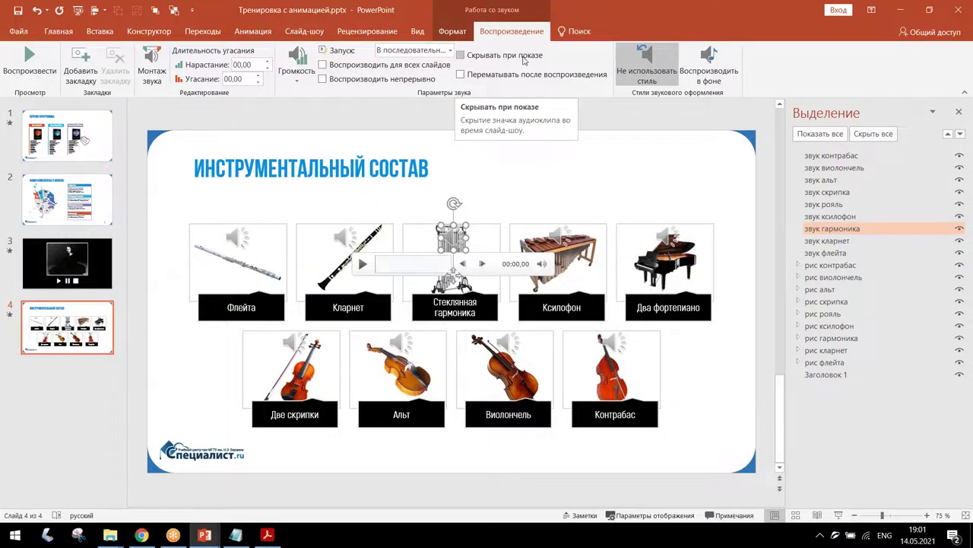
click(523, 58)
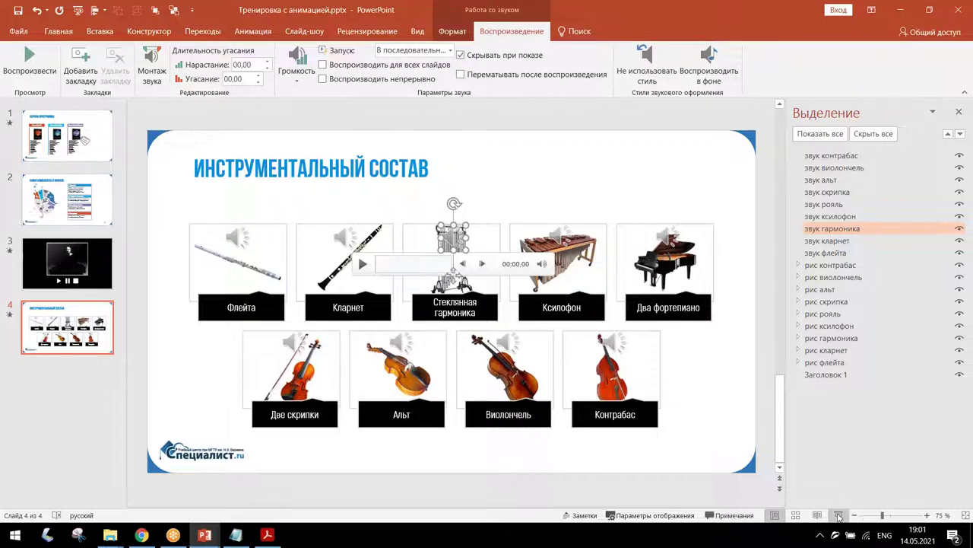
click(838, 515)
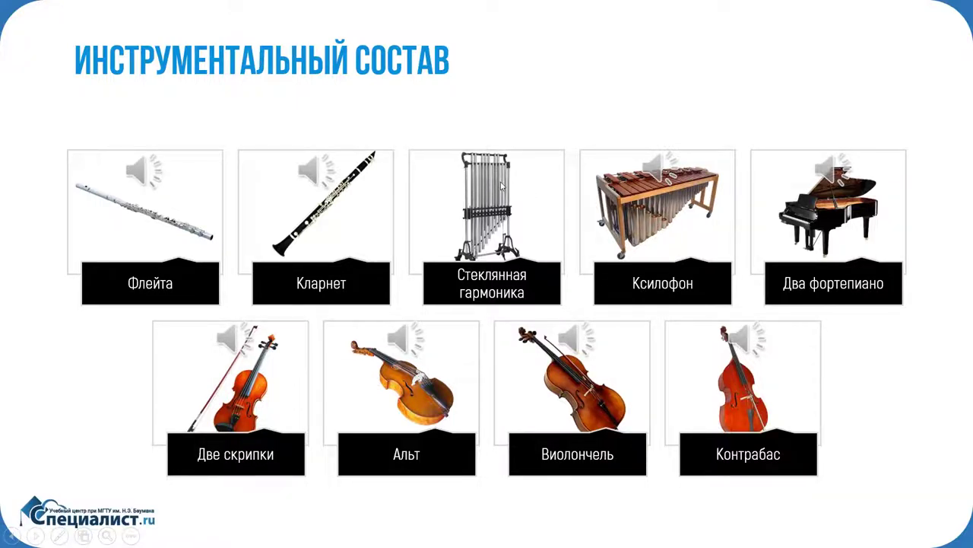
key(Escape)
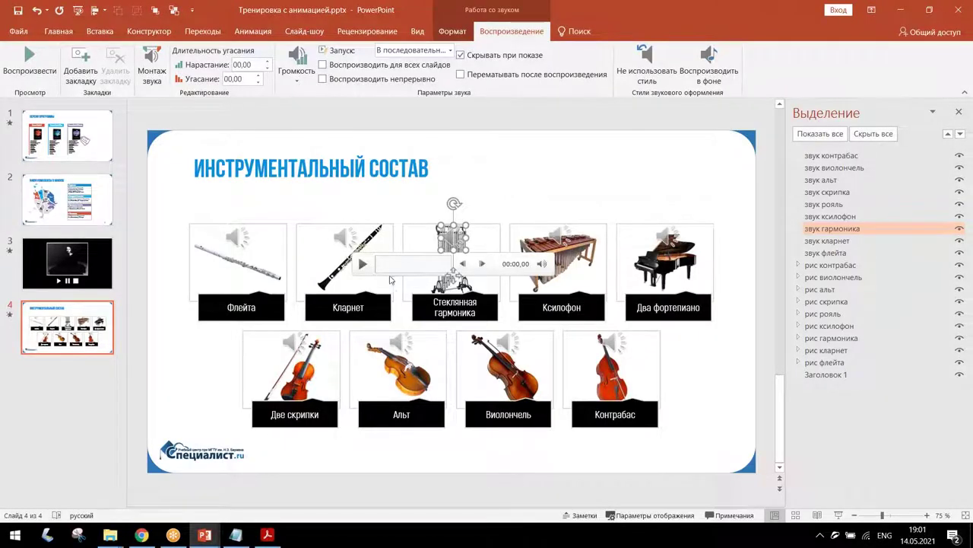
Select the flute, clarinet, violin and viola sound icons on the slide.
click(237, 239)
shift+click(337, 238)
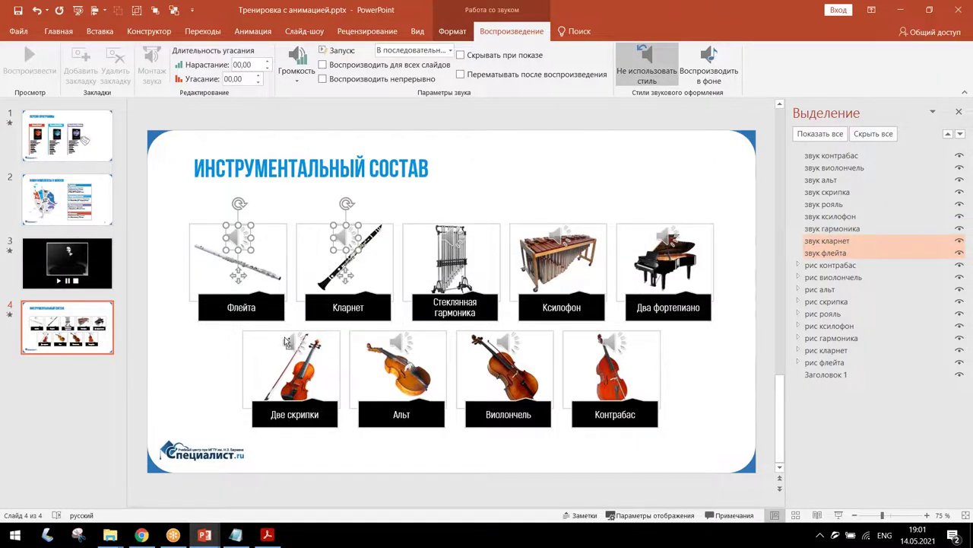
shift+click(294, 344)
shift+click(403, 344)
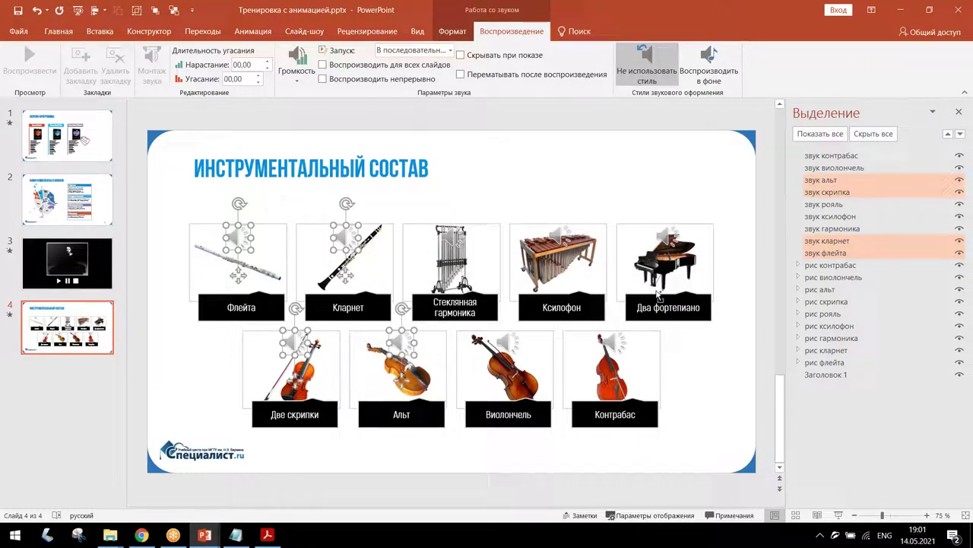
Select all nine instrument sounds in the Selection pane, then close the pane.
click(831, 156)
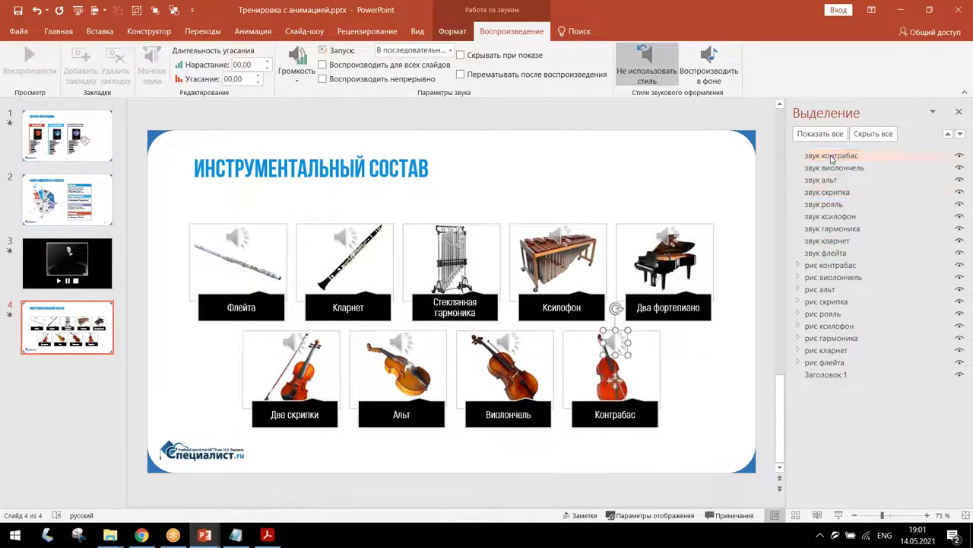
click(825, 253)
ctrl+click(827, 240)
ctrl+click(831, 228)
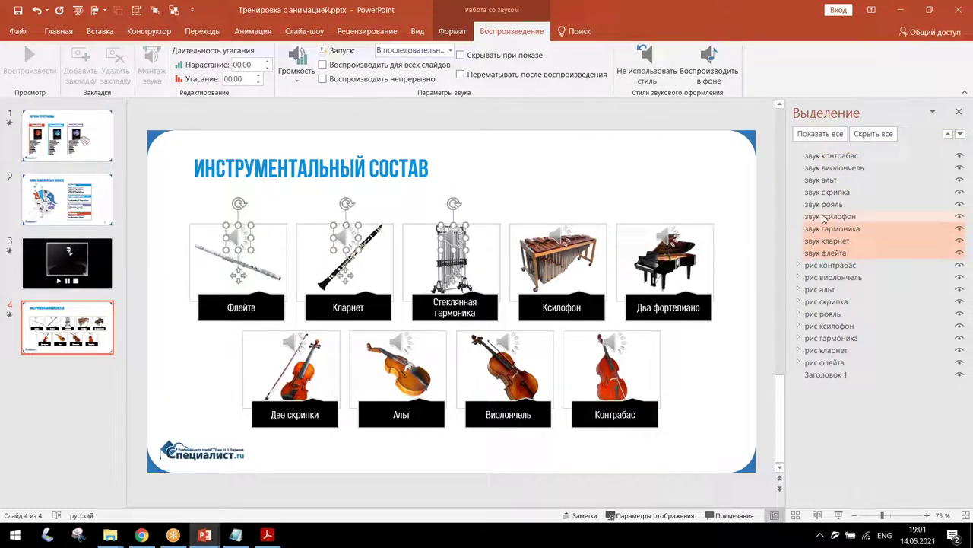
ctrl+click(824, 216)
ctrl+click(823, 204)
ctrl+click(822, 180)
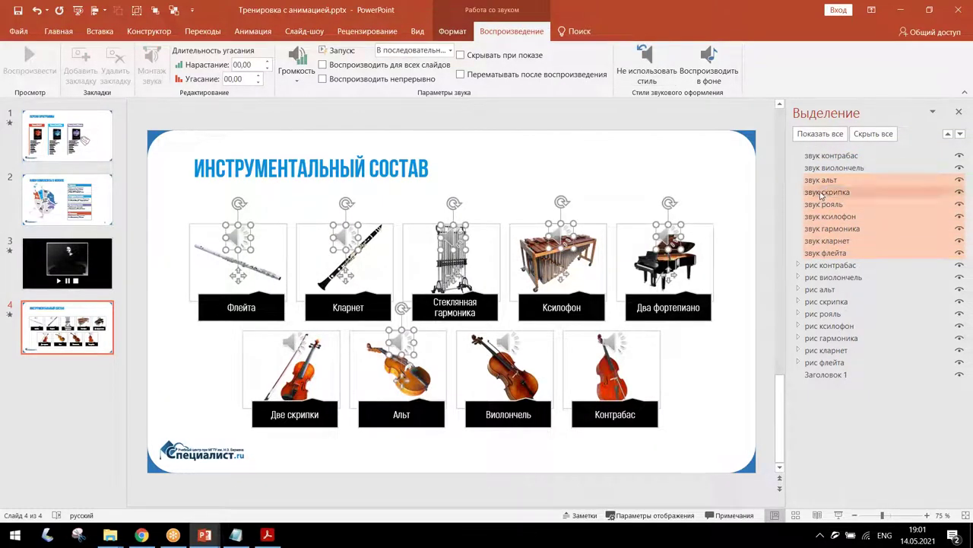
ctrl+click(821, 194)
ctrl+click(826, 168)
ctrl+click(829, 157)
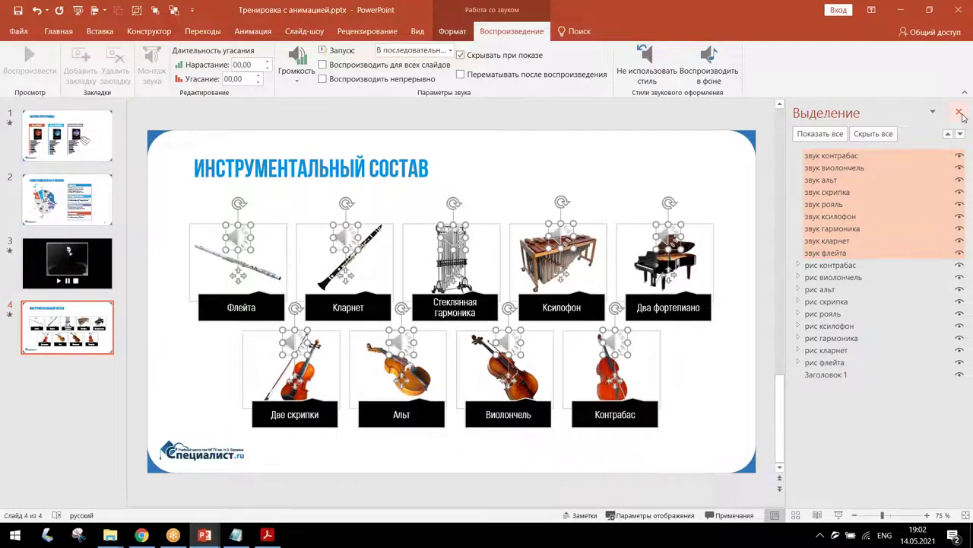
click(959, 112)
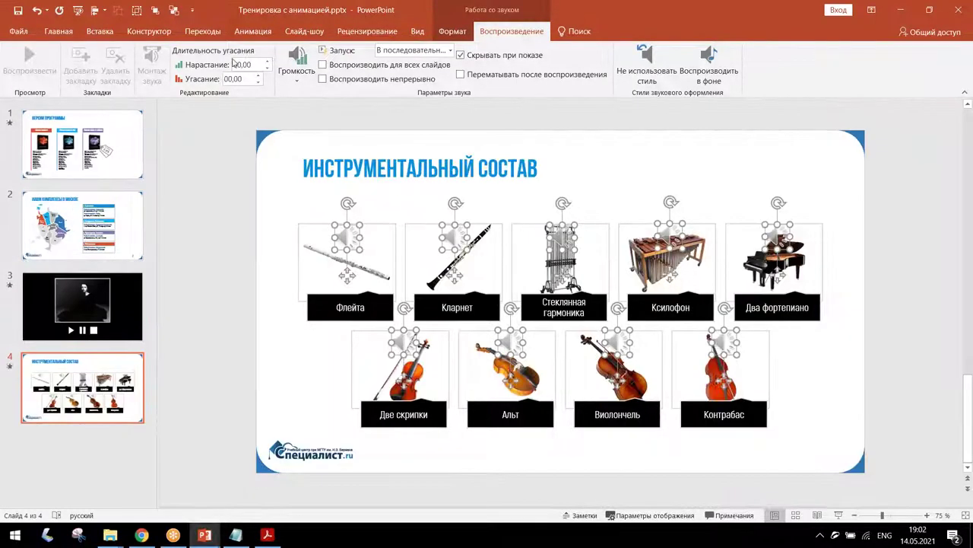
Open the Animation Pane from the Animations tab and select the flute's sound object.
click(253, 32)
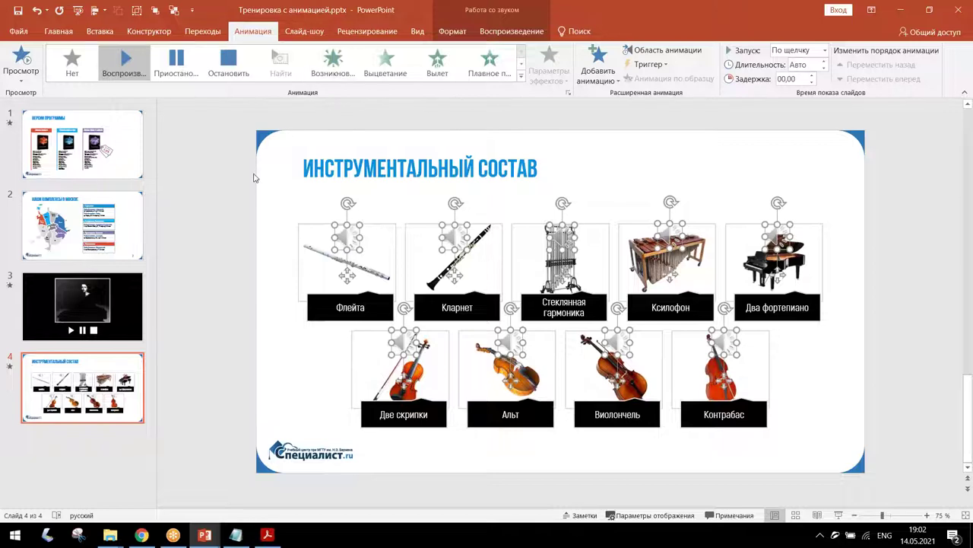
click(660, 52)
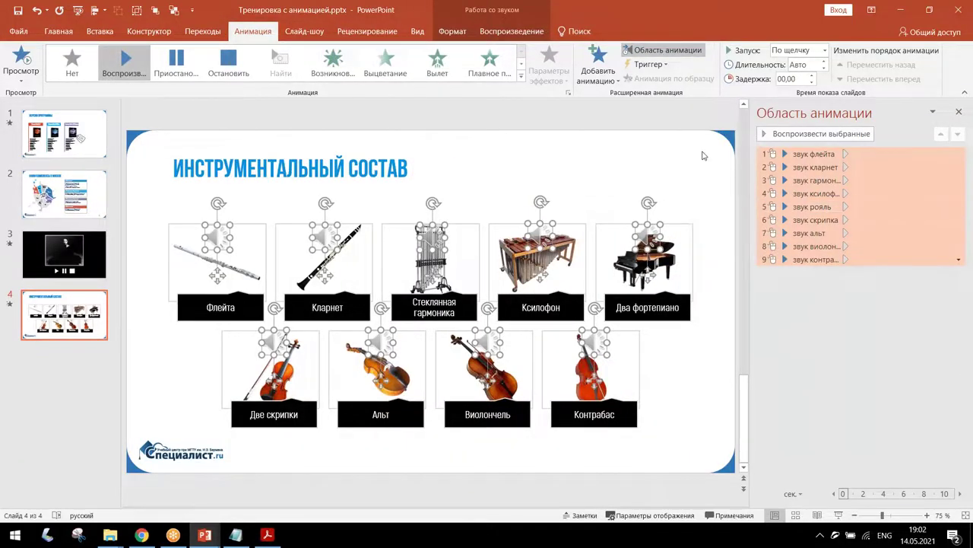
click(704, 156)
mouse_move(469, 246)
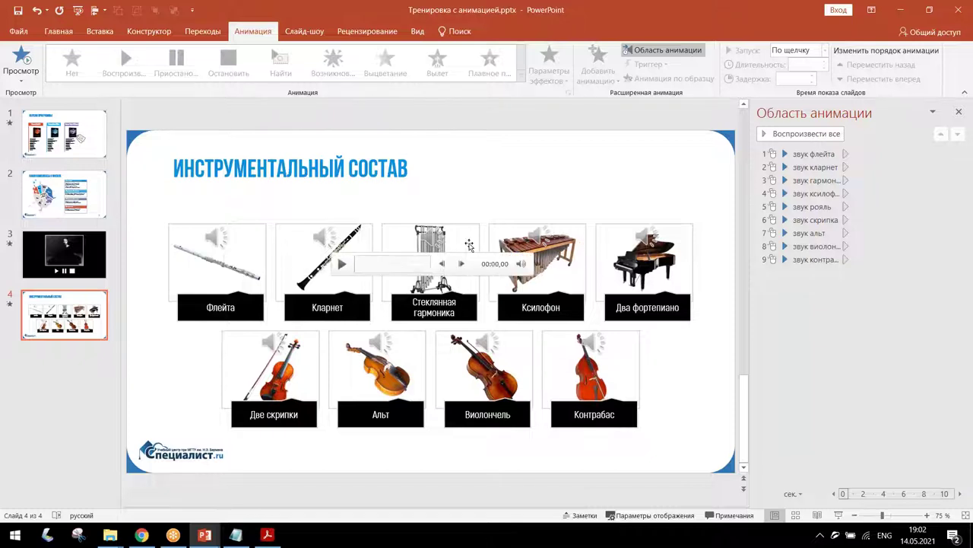
click(219, 241)
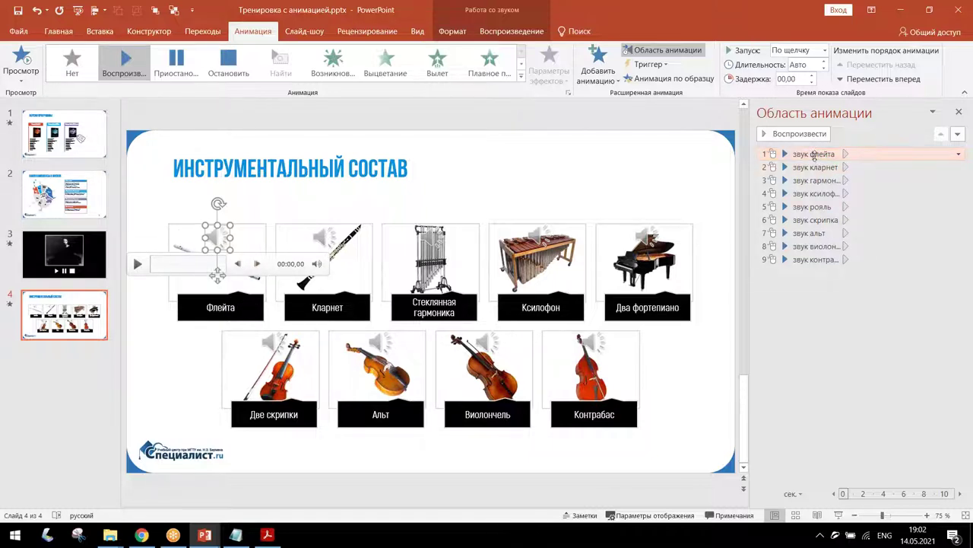
Set the flute sound's trigger to On Click of рис флейта.
click(813, 155)
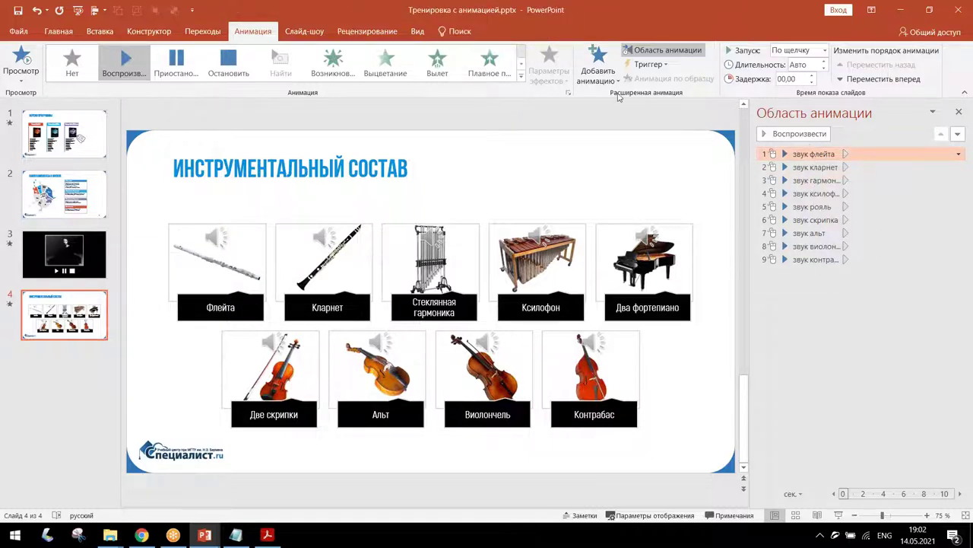
click(649, 64)
mouse_move(650, 82)
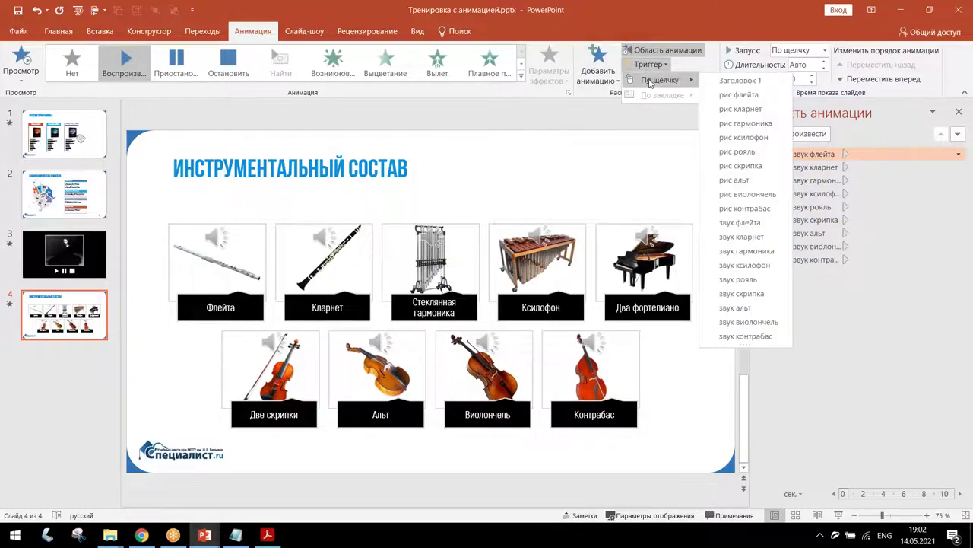
click(726, 95)
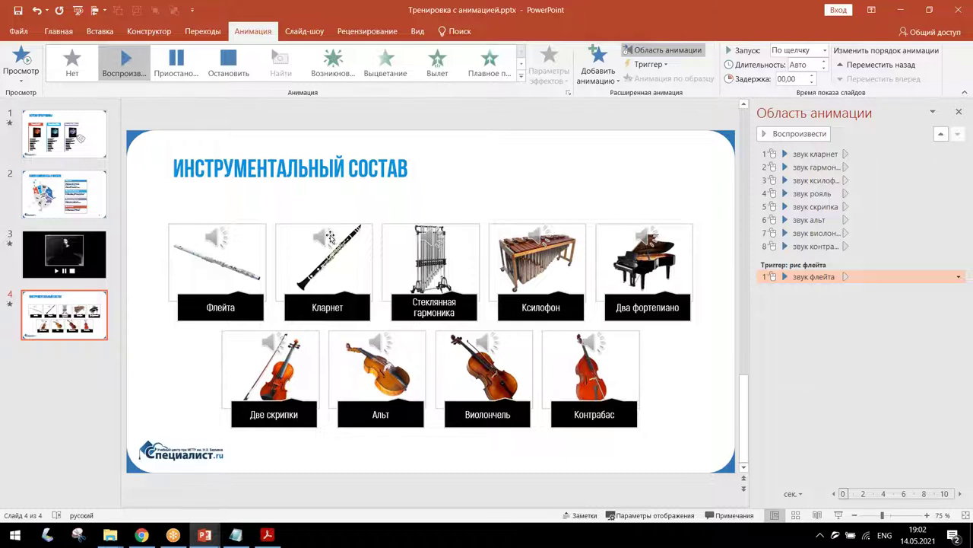
Set the clarinet sound's trigger to On Click of рис кларнет.
mouse_move(333, 241)
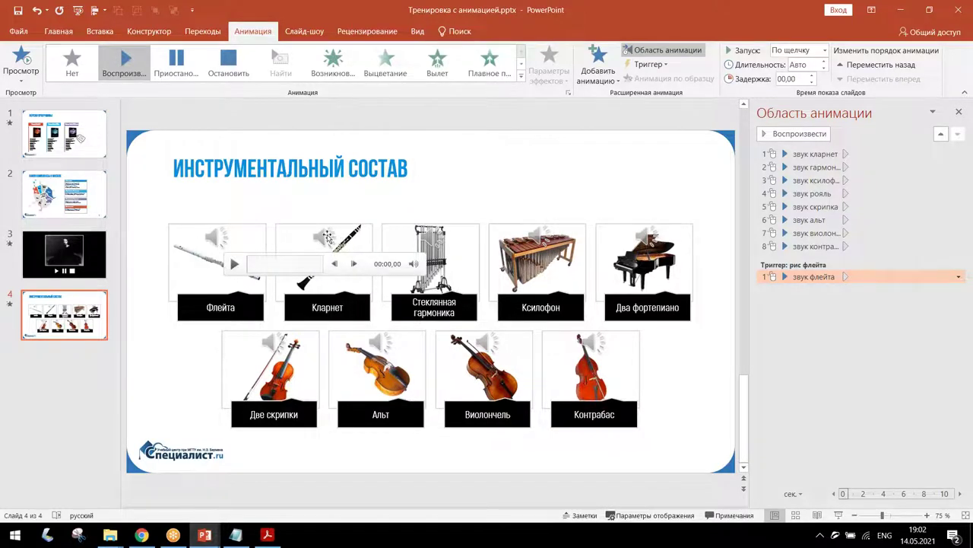
click(810, 155)
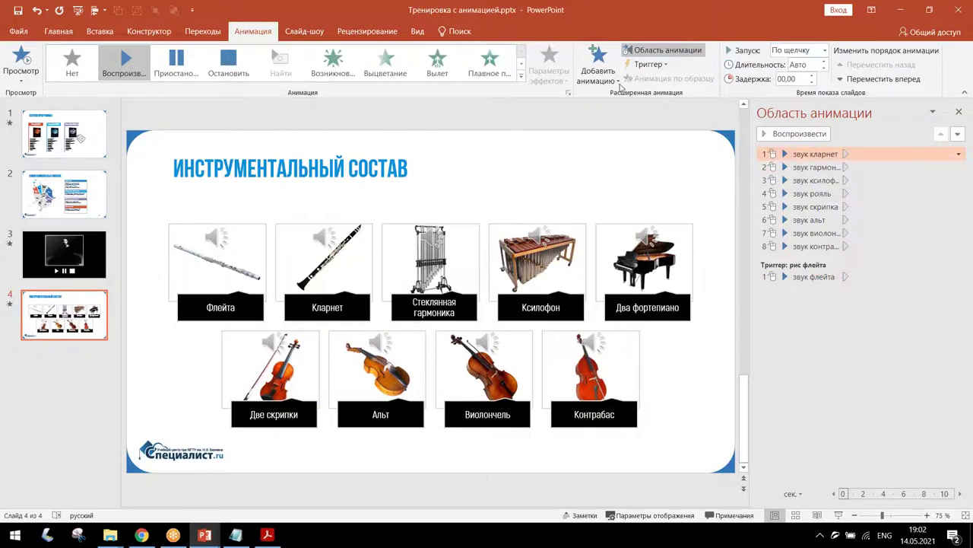
click(650, 64)
mouse_move(656, 83)
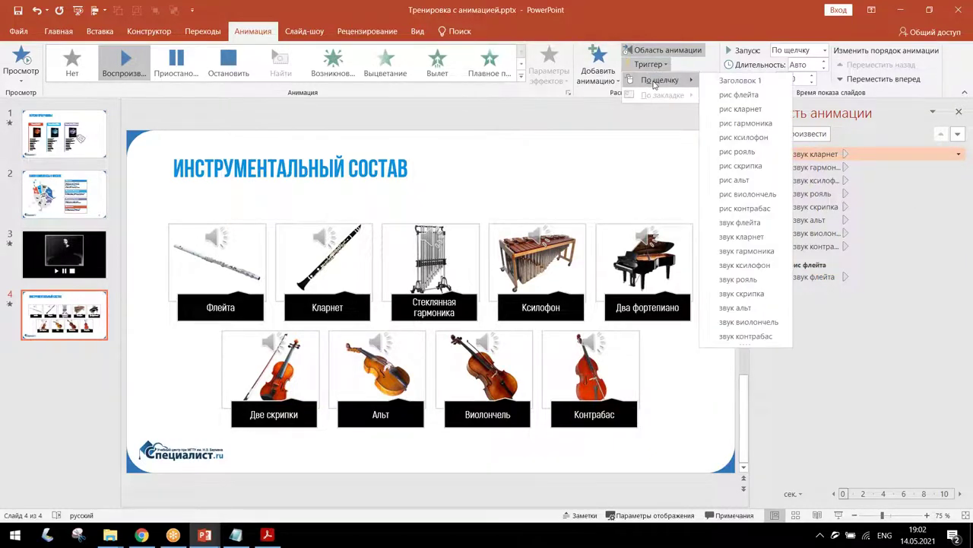
click(733, 110)
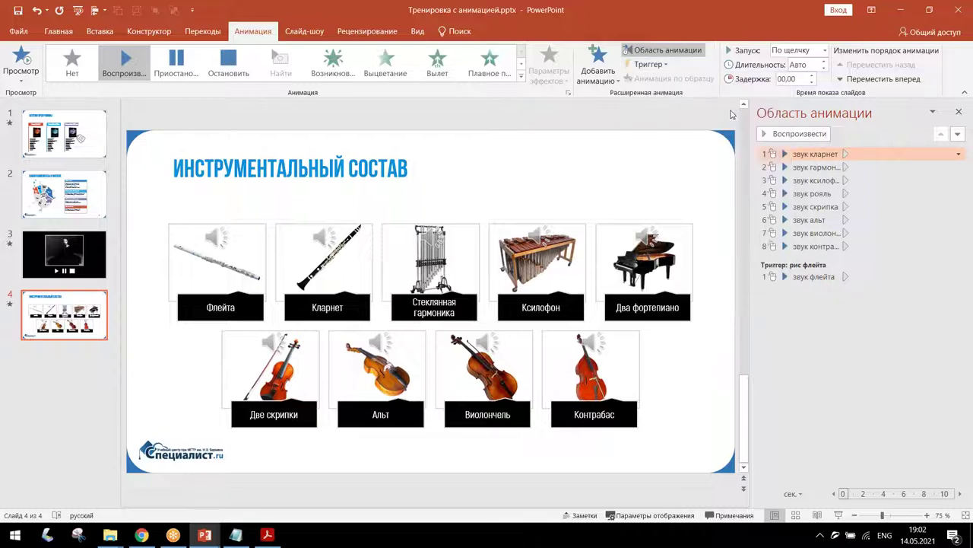
click(699, 144)
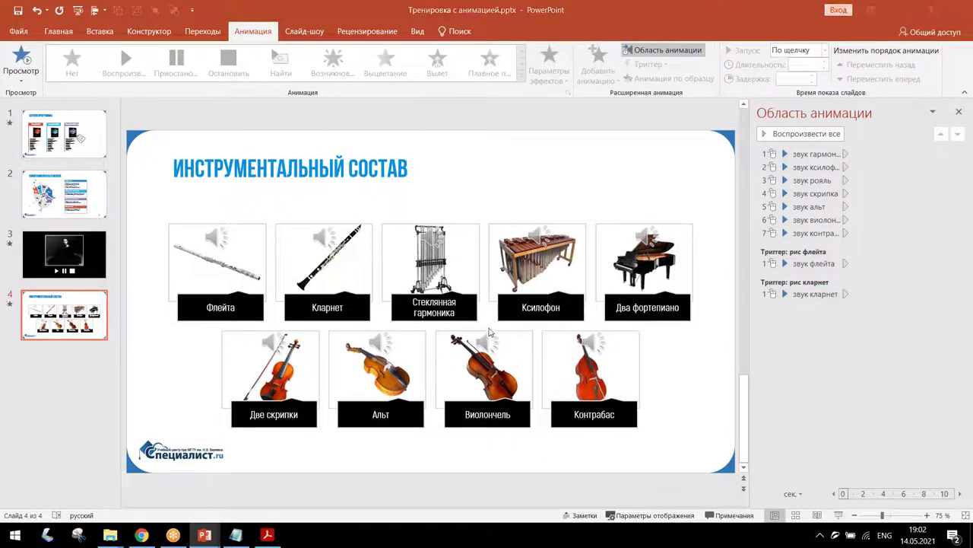
key(shift+F5)
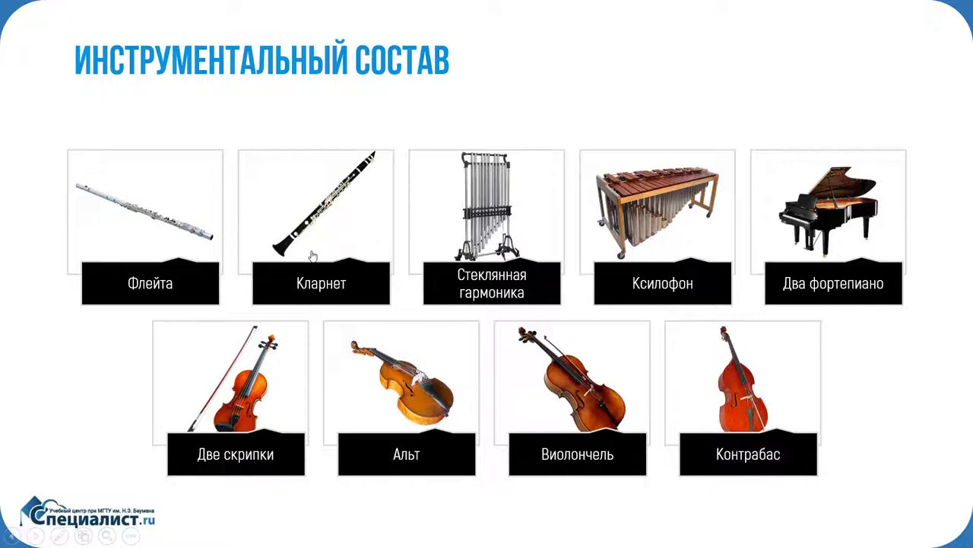
key(Escape)
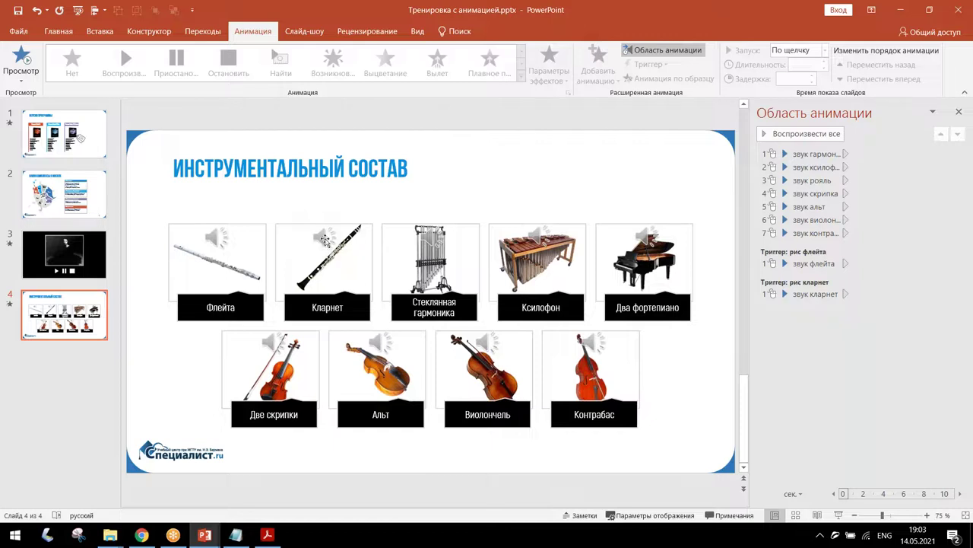
Shift-select all nine instrument sound icons, from flute, clarinet and piano to cello and violin.
mouse_move(337, 254)
mouse_move(212, 242)
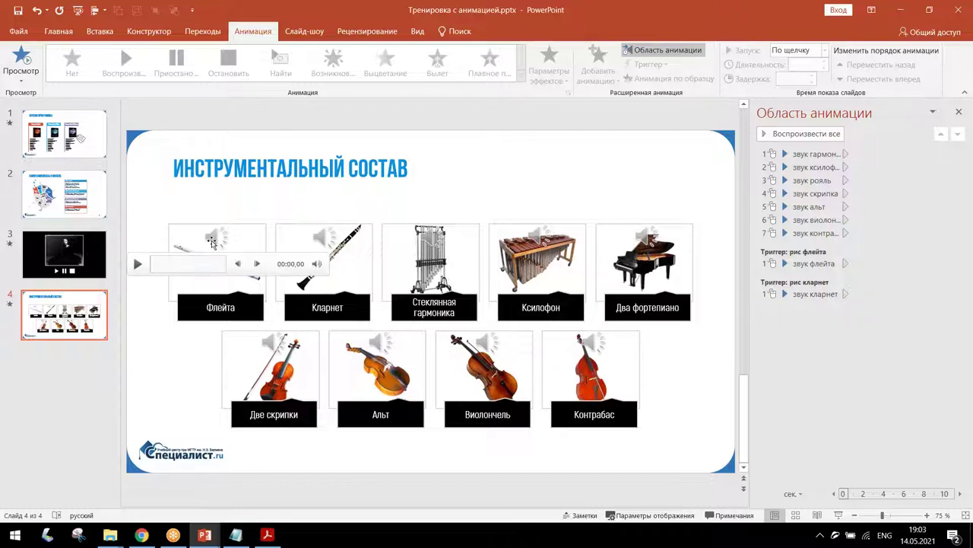
click(212, 242)
ctrl+click(322, 238)
ctrl+click(431, 238)
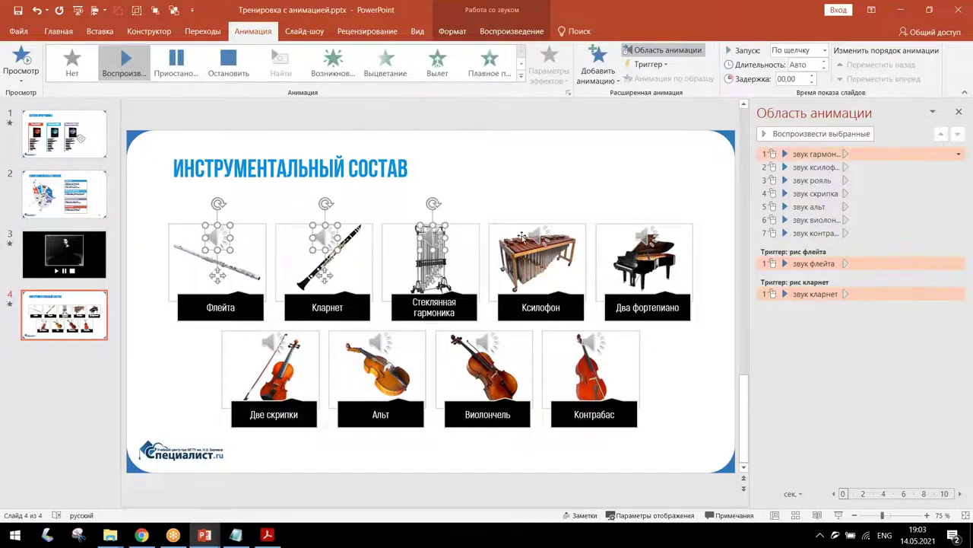
ctrl+click(533, 235)
ctrl+click(646, 237)
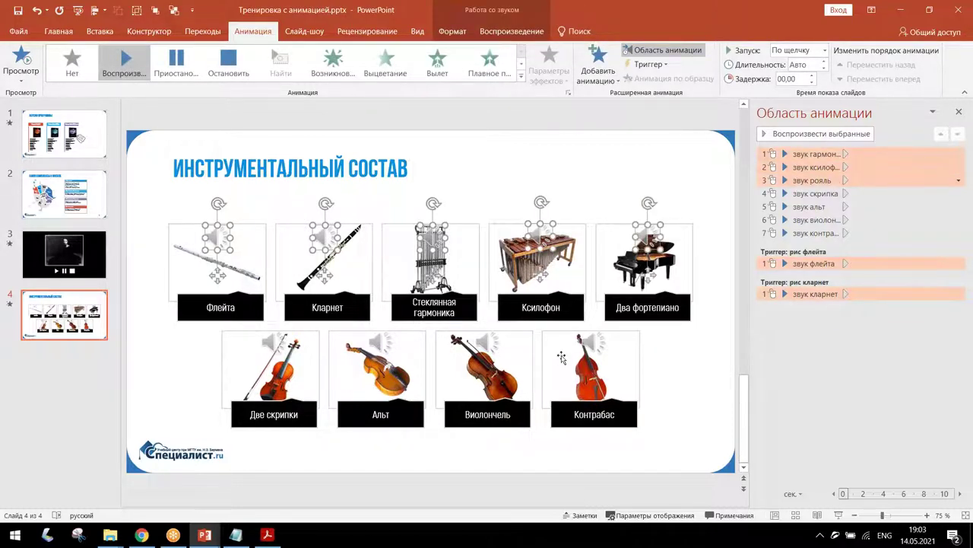
ctrl+click(587, 341)
ctrl+click(479, 340)
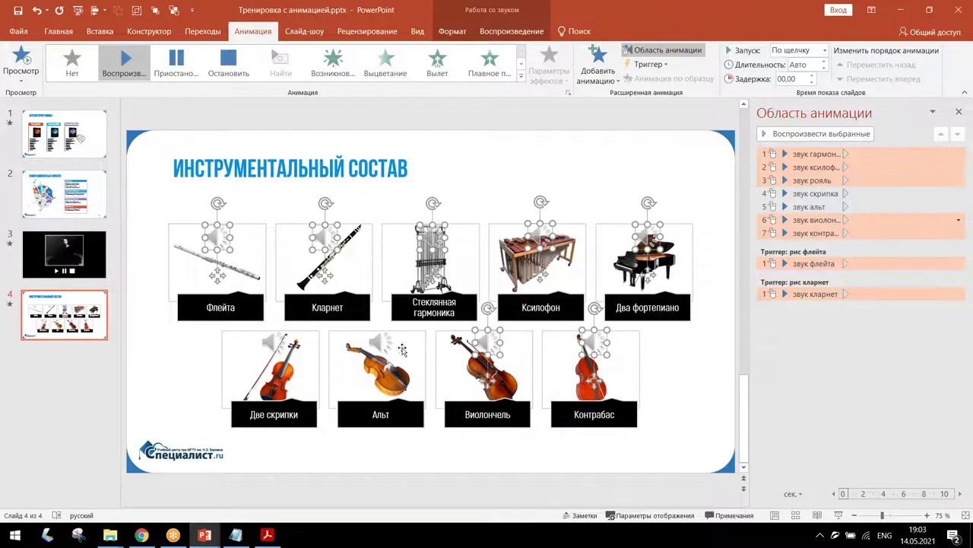
ctrl+click(378, 344)
ctrl+click(279, 344)
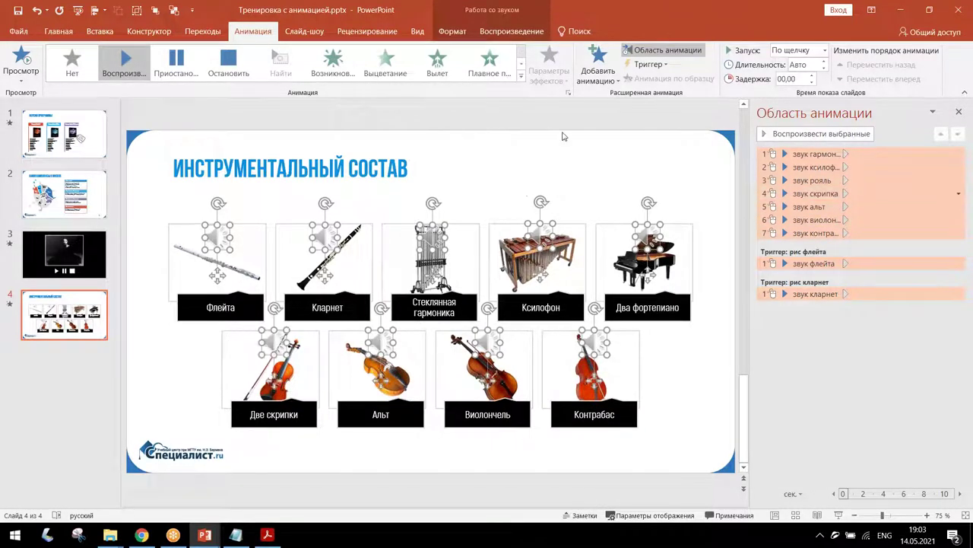
Add a Pause effect to all nine selected sounds and preview the animations.
click(599, 68)
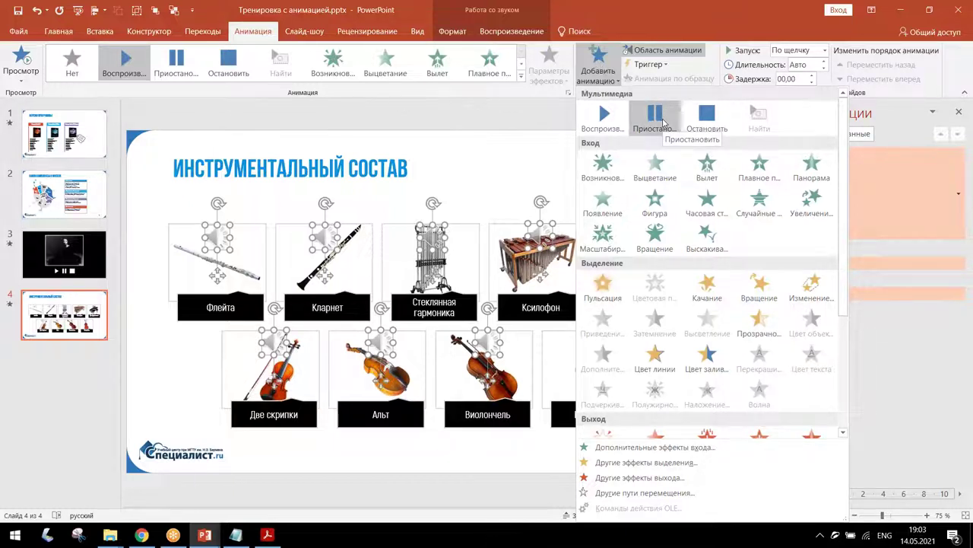
click(663, 122)
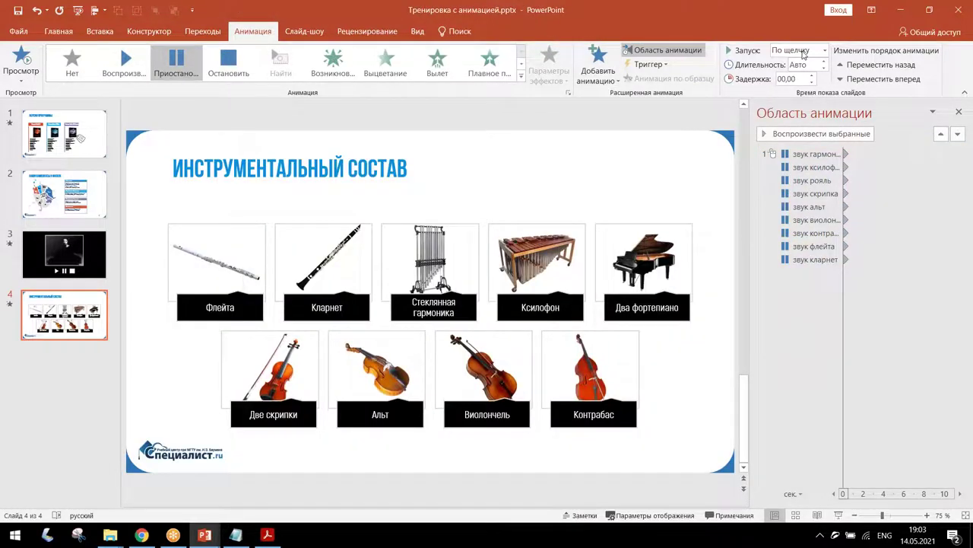
click(804, 53)
click(791, 59)
click(797, 134)
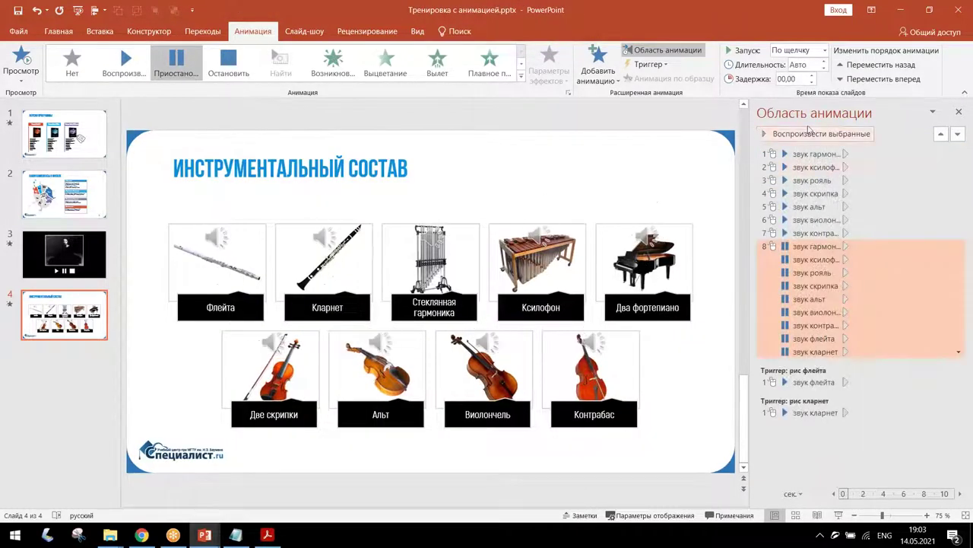
Keep the pause effects starting On Click, then select the flute trigger's play effect.
click(797, 50)
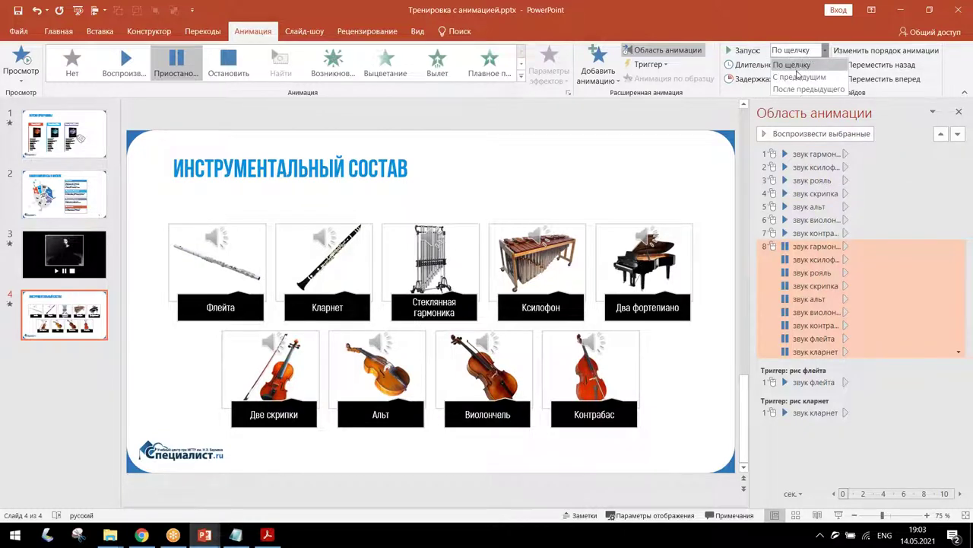
click(797, 64)
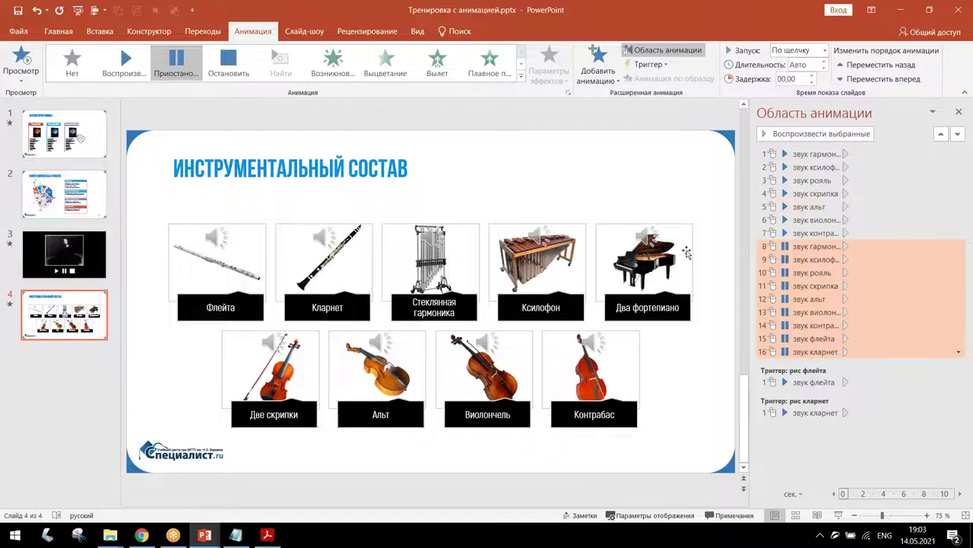
click(718, 214)
click(814, 382)
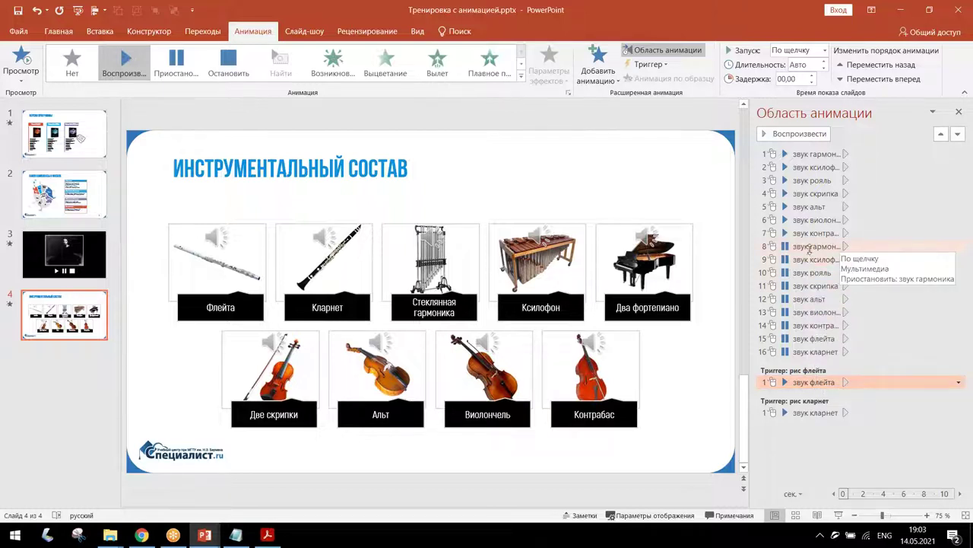
Move the flute and clarinet pause effects under their own picture triggers.
click(824, 339)
drag(835, 359, 832, 386)
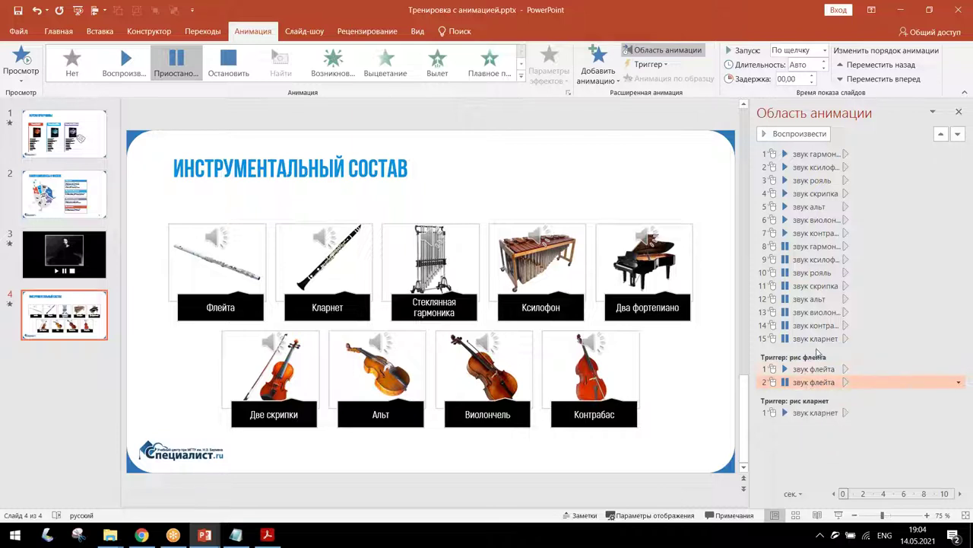
drag(820, 335, 815, 431)
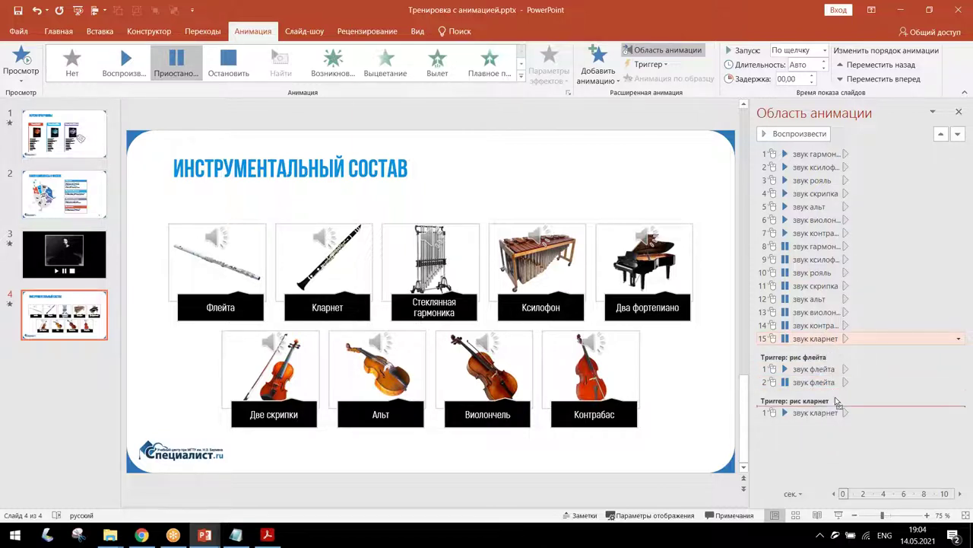
drag(815, 430, 817, 432)
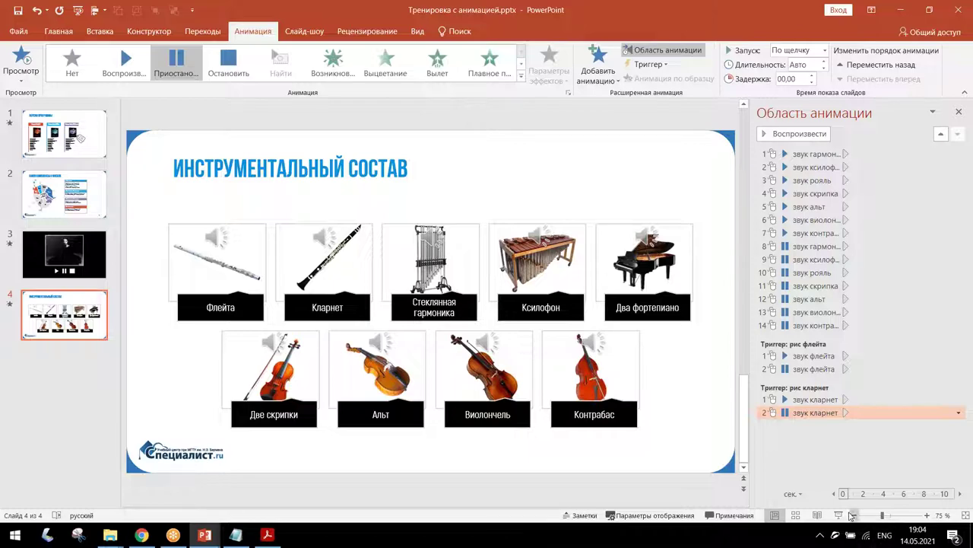
Test the triggers in a slide show, then close the Animation Pane.
click(840, 517)
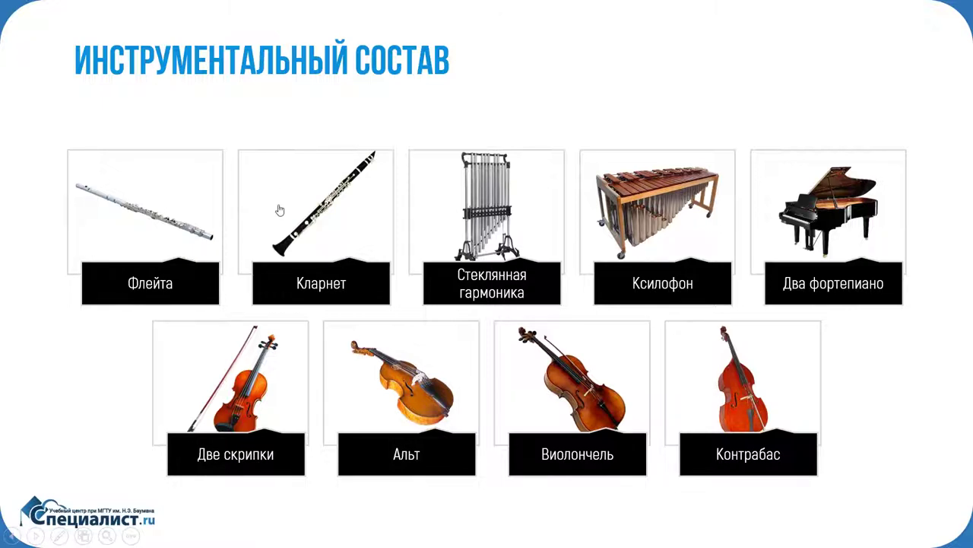
key(Escape)
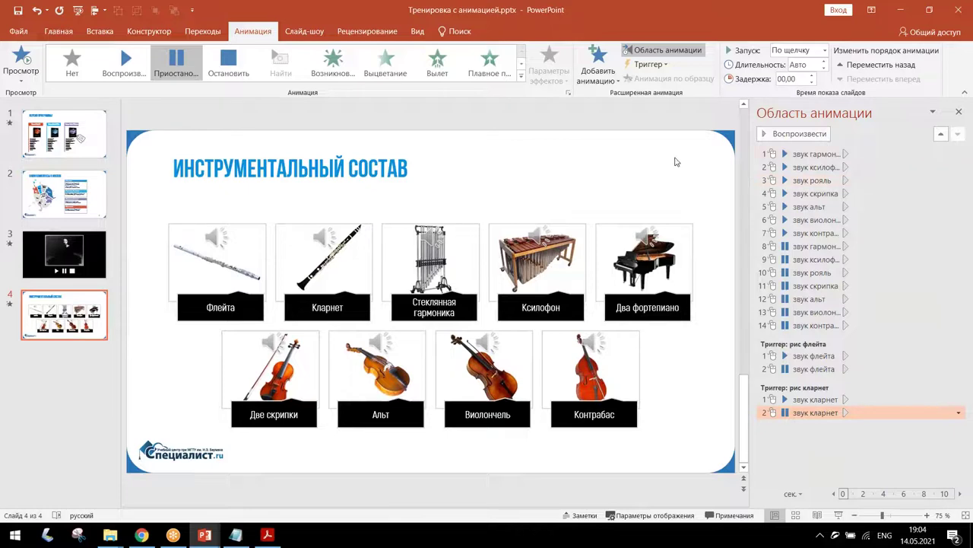
click(958, 112)
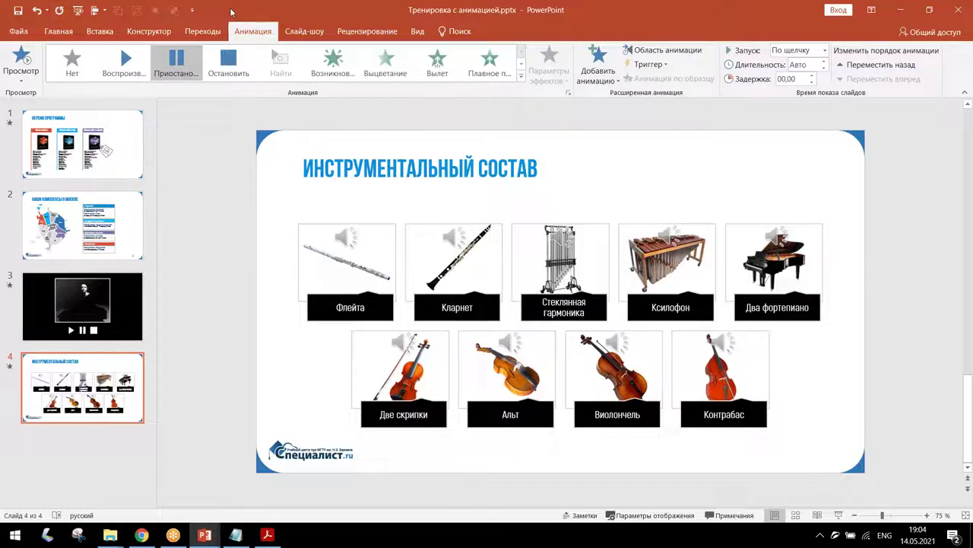
Save and close the instrument presentation, then restore the course information presentation.
drag(232, 11, 475, 124)
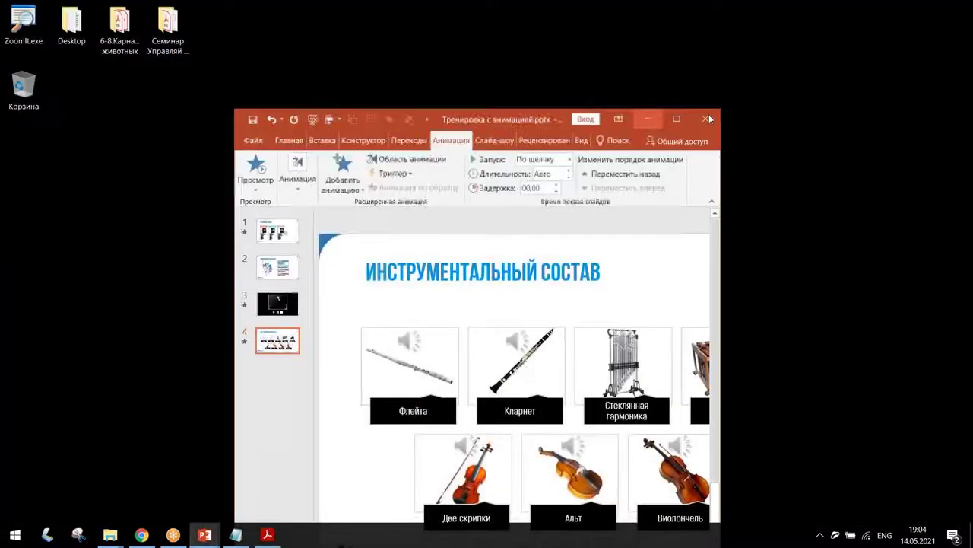
click(707, 120)
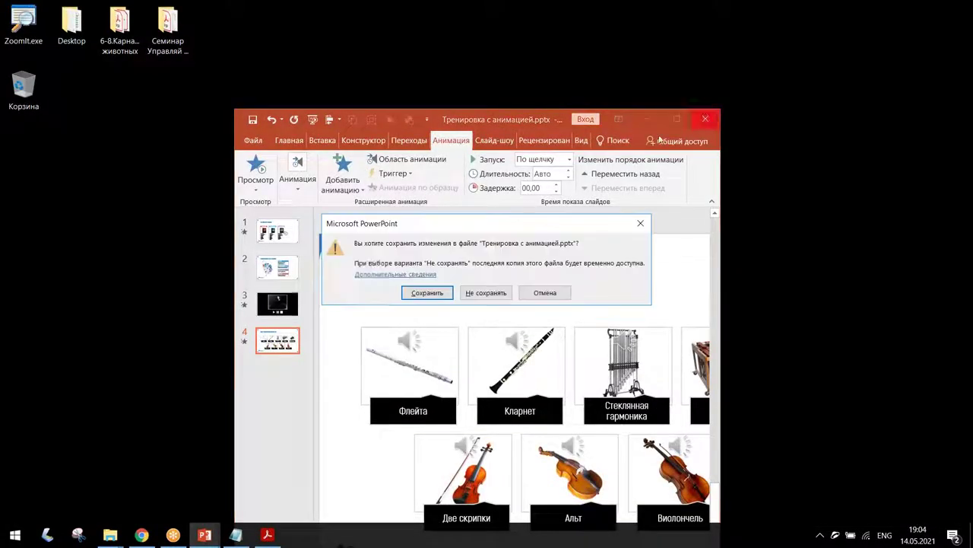
click(429, 294)
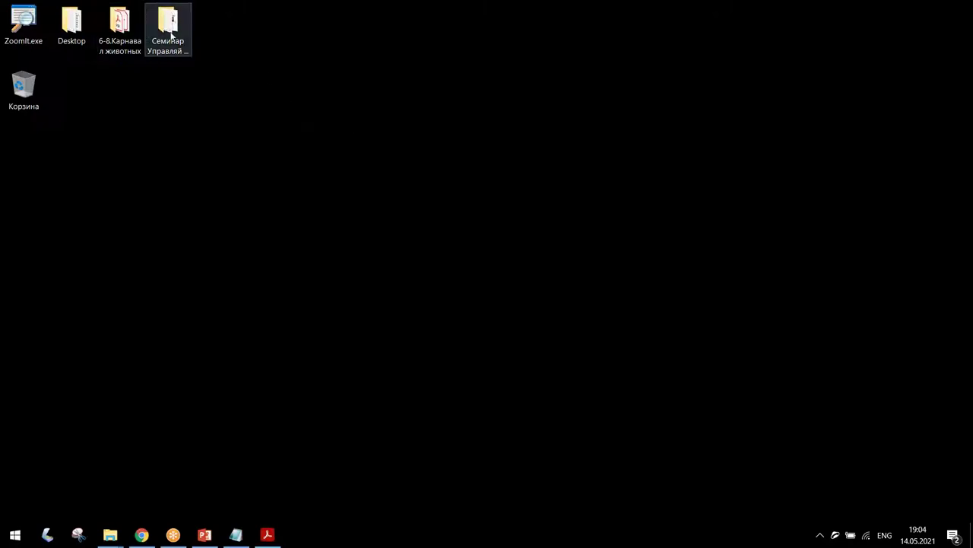
click(217, 536)
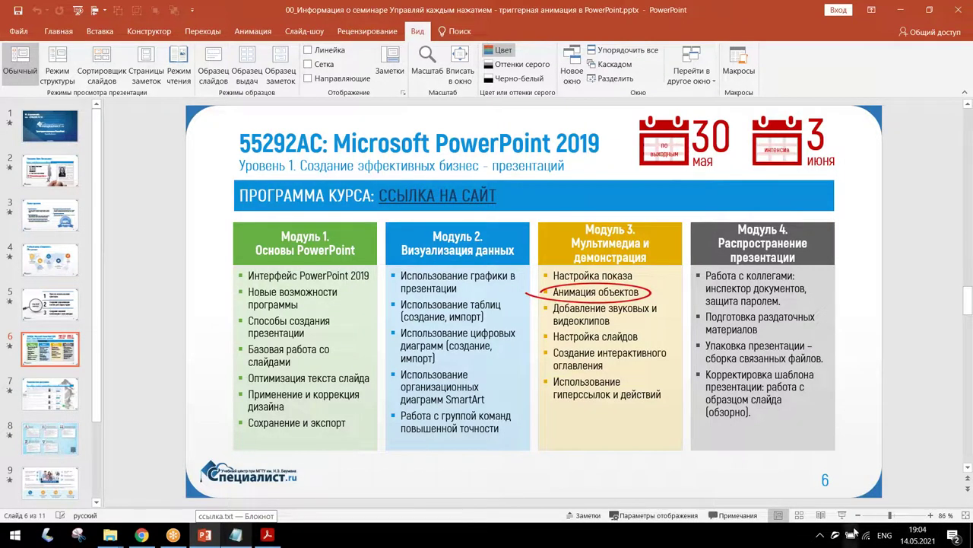
Play the show from slide 6 and follow the link to specialist.ru/course/pp-d.
click(843, 516)
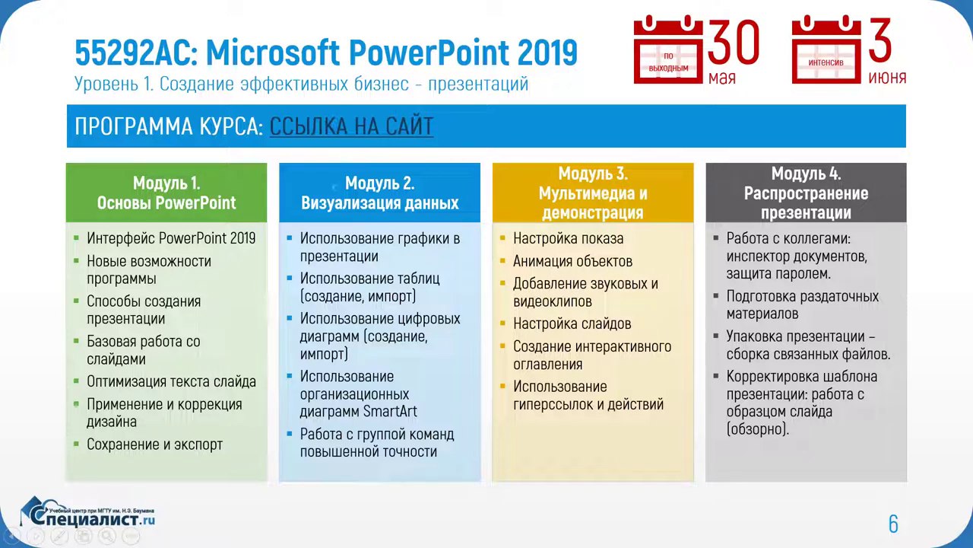
click(358, 125)
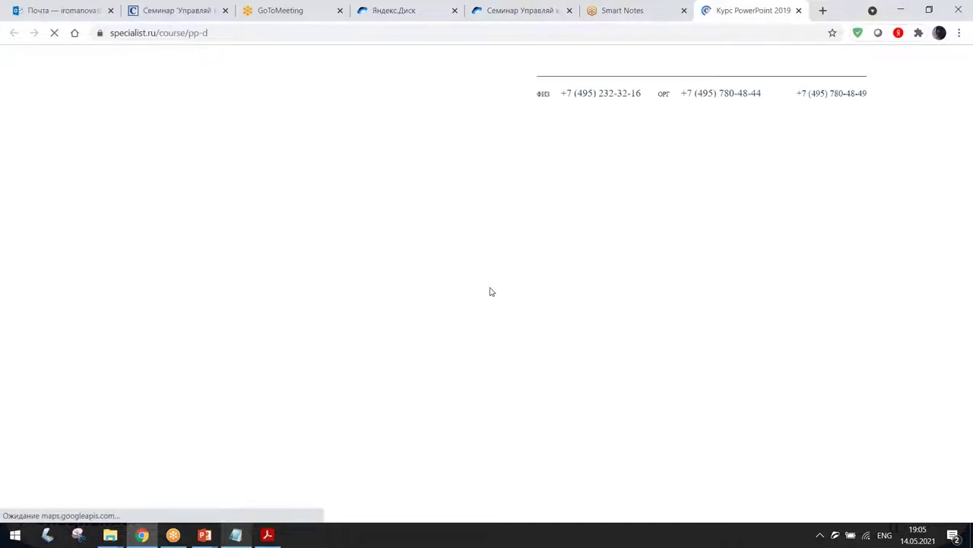
Scroll the PowerPoint 2019 course page, expand Module 1's topics, then minimize Chrome.
scroll(491, 291, down, 4)
scroll(487, 304, down, 5)
scroll(487, 304, down, 5)
scroll(486, 304, down, 2)
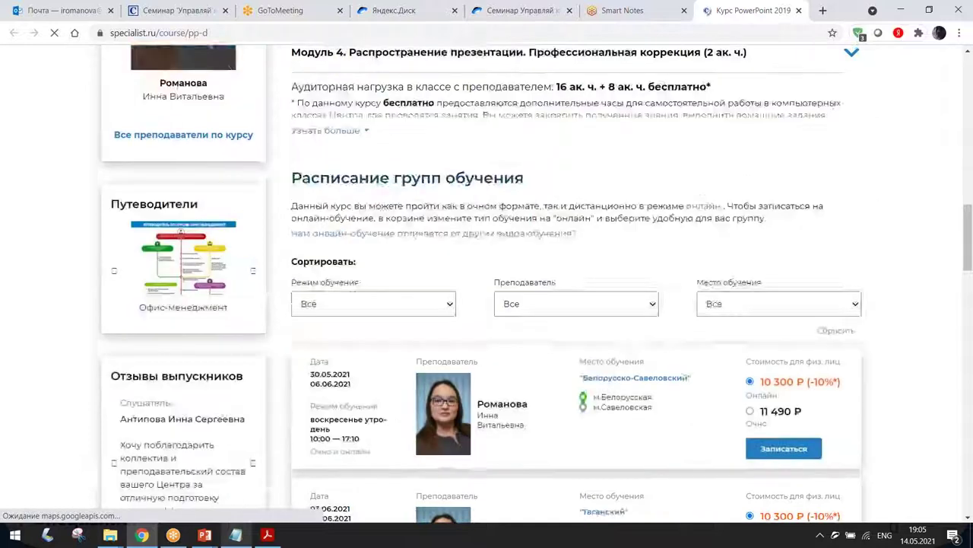
scroll(337, 278, down, 2)
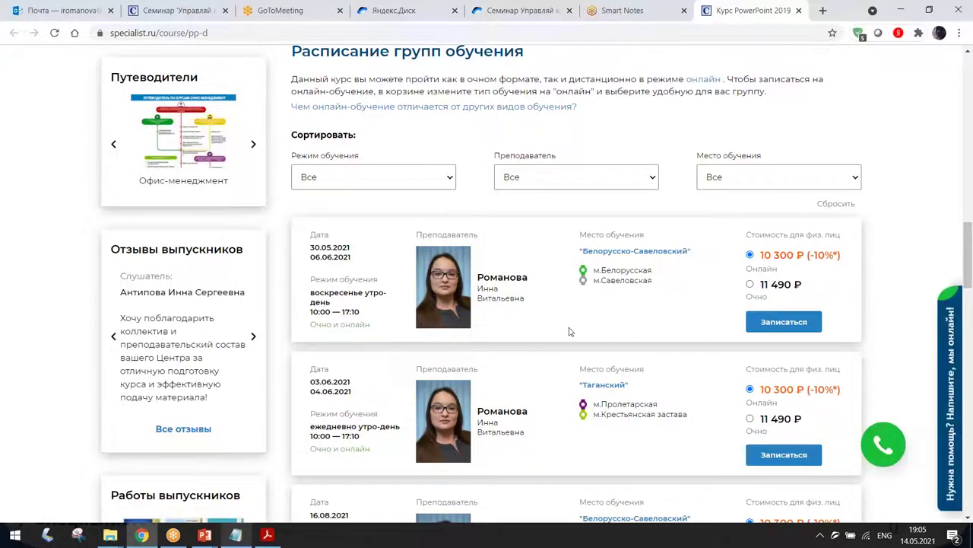
scroll(566, 332, up, 3)
scroll(563, 331, up, 3)
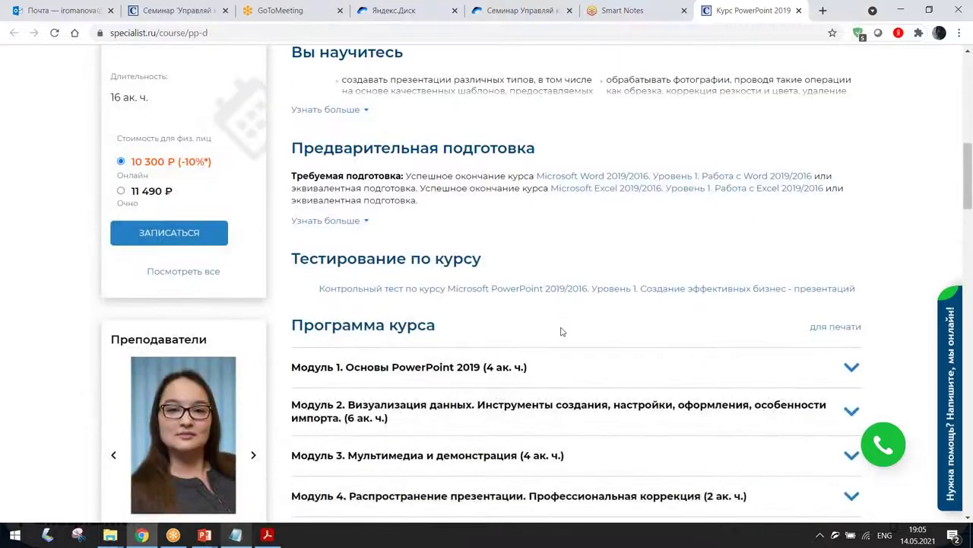
scroll(563, 332, down, 3)
click(852, 113)
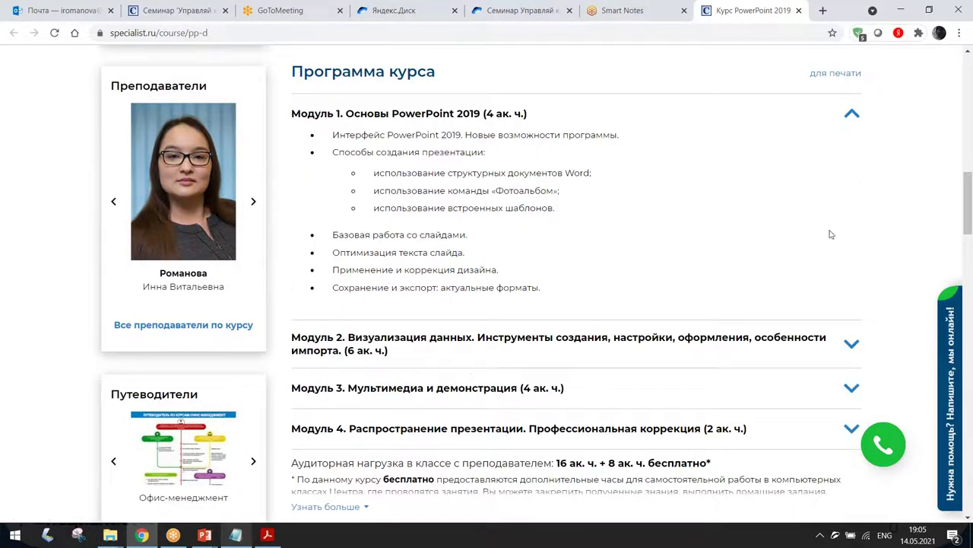
click(901, 10)
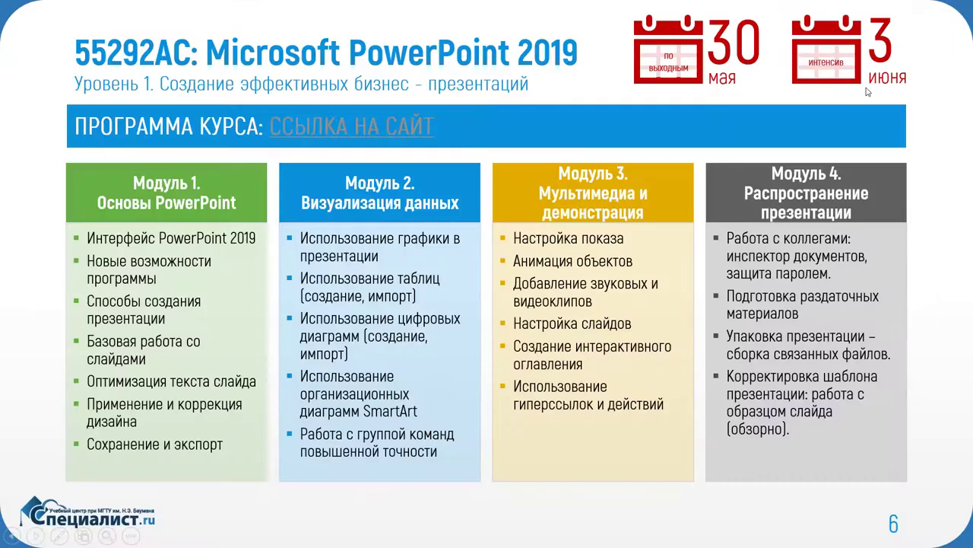
Circle Анимация объектов in red ink, then advance to slide 7, Комплексная программа.
drag(498, 255, 475, 263)
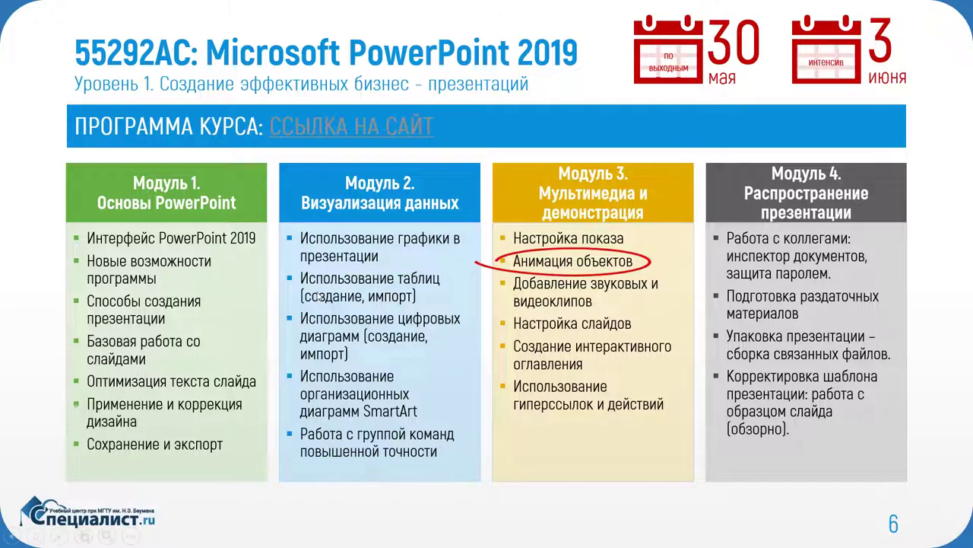
key(Right)
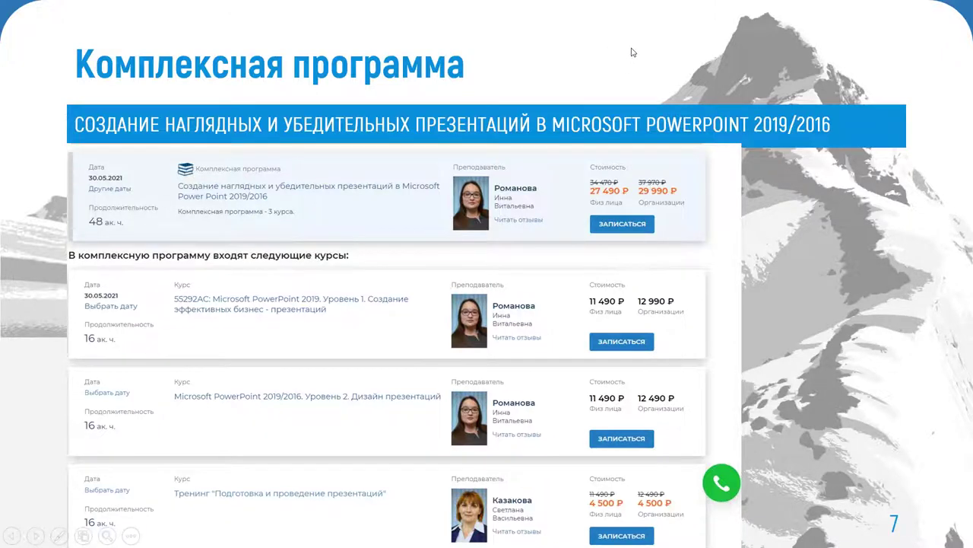
Advance to slide 10, then return to slide 7 through See All Slides.
key(Right)
key(Right)
key(Right)
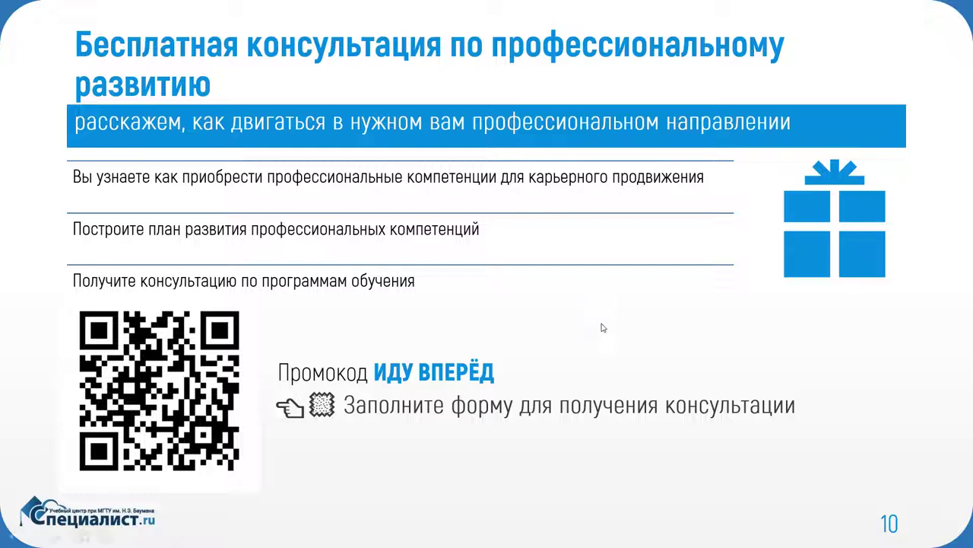
right_click(634, 347)
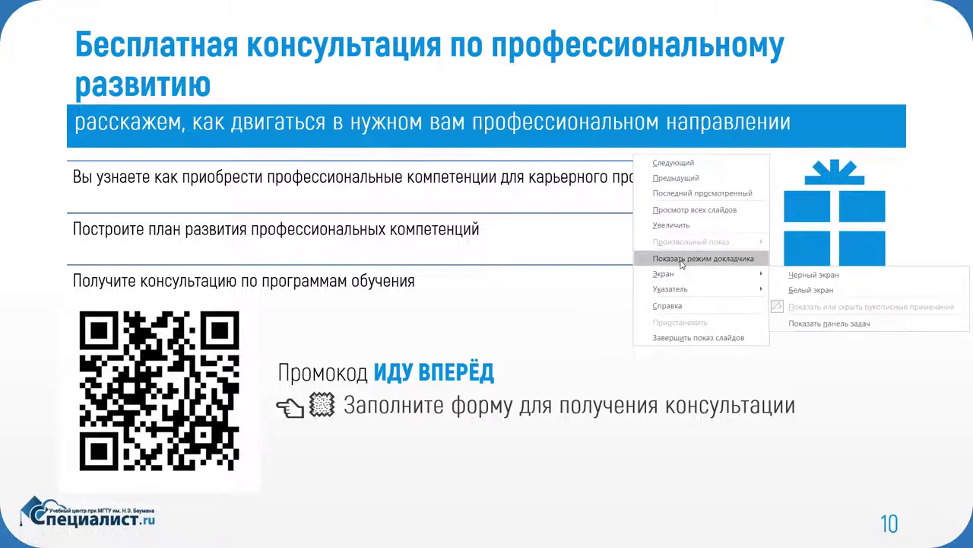
click(695, 210)
click(332, 279)
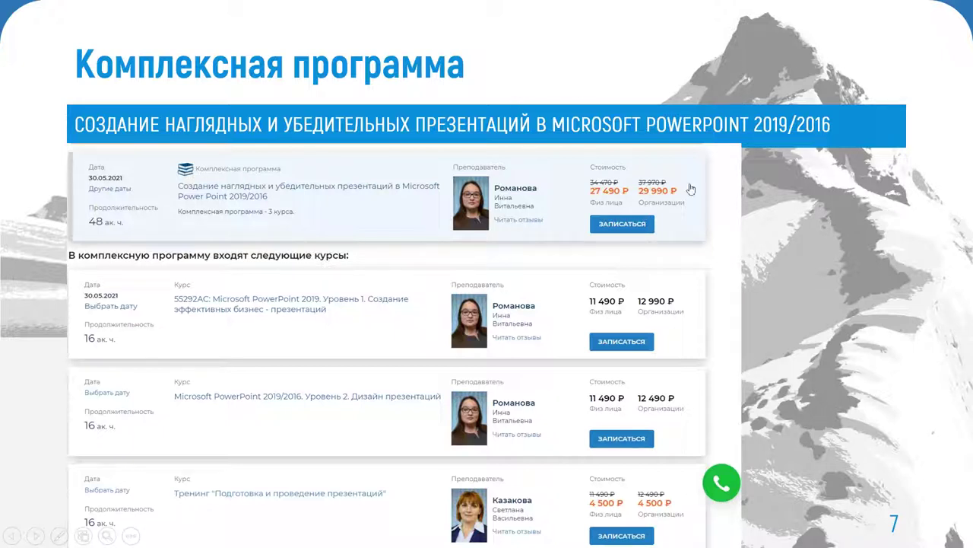
Open the slide grid with G and jump to the closing slide 11.
right_click(556, 35)
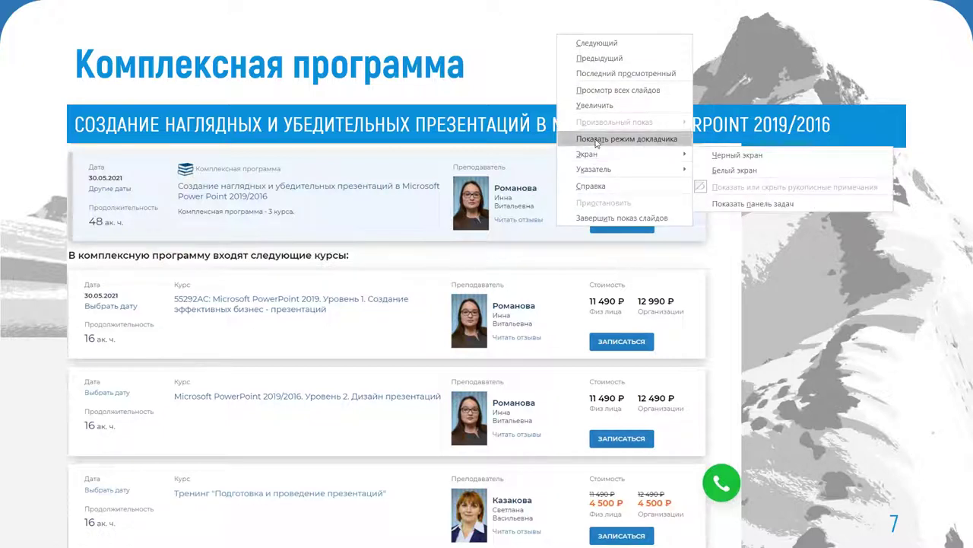
key(Escape)
key(g)
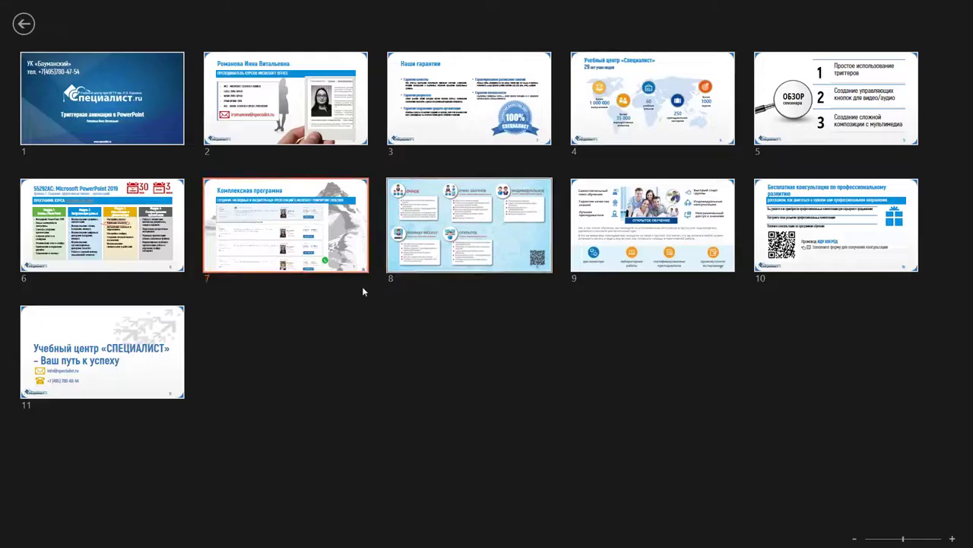
click(105, 352)
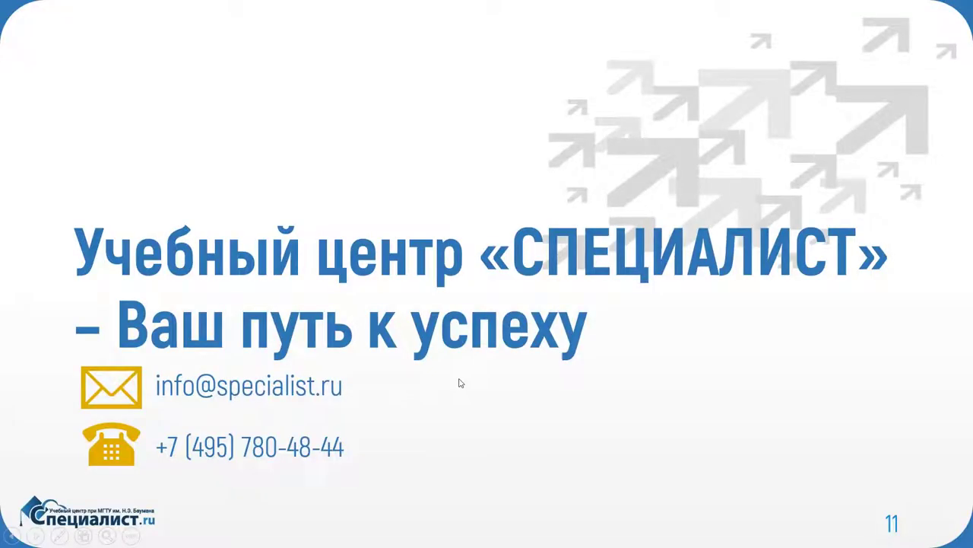